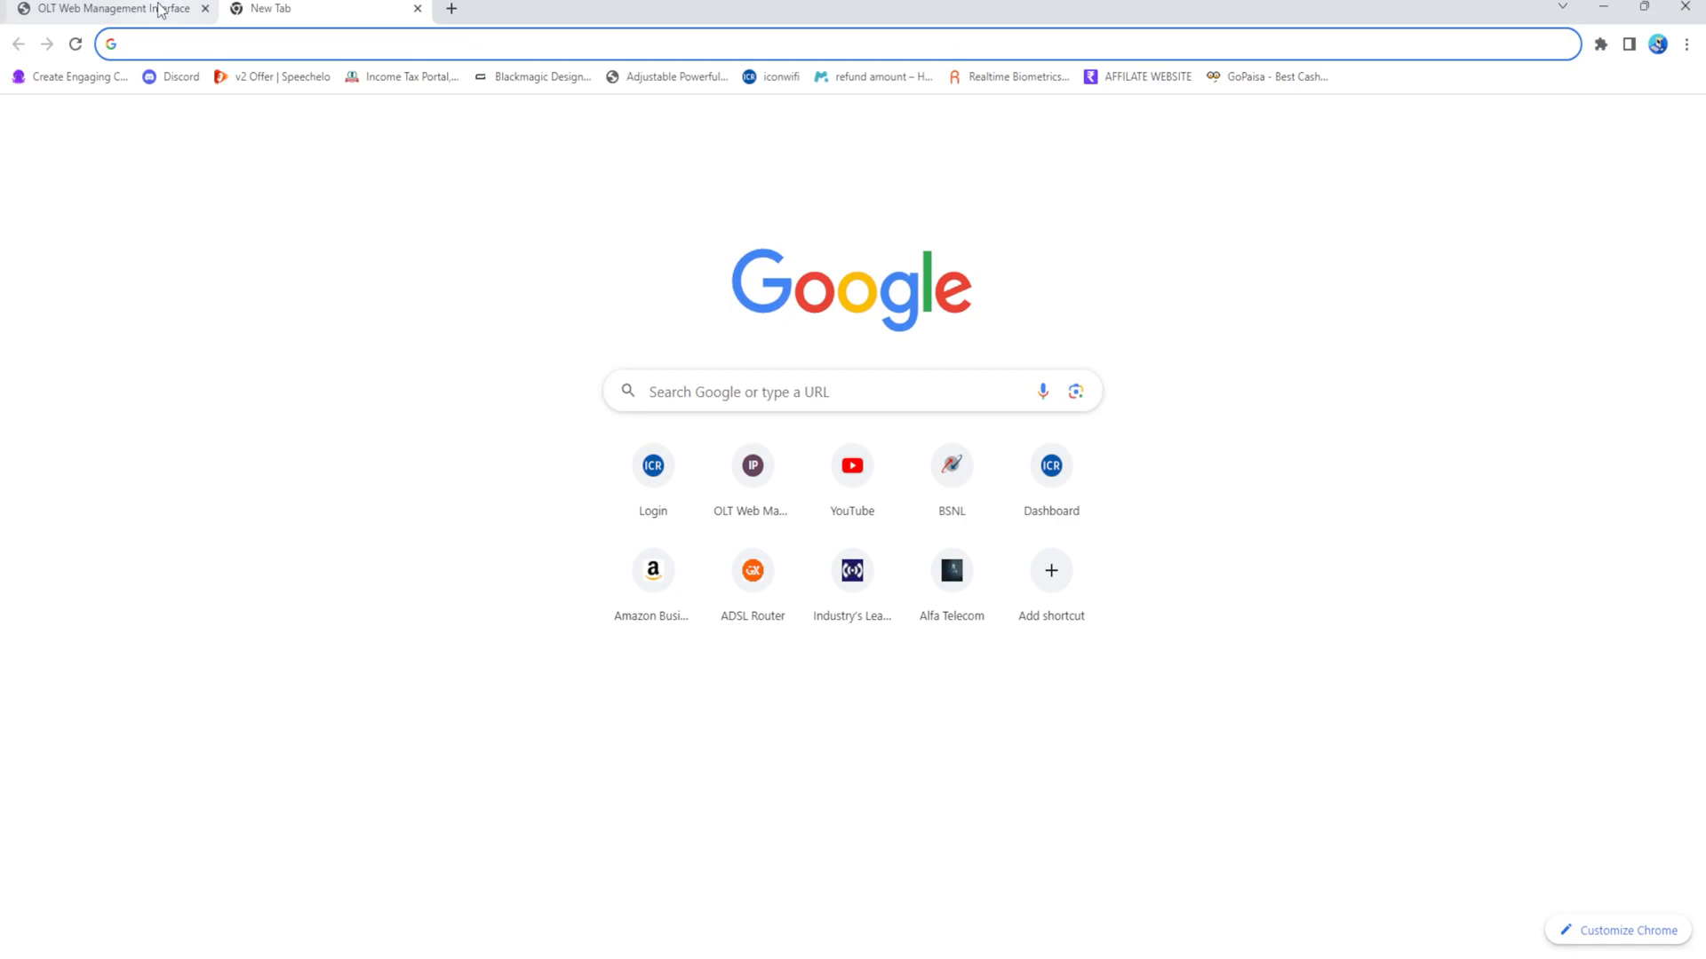
- Open the OLT web management login page at 192.168.8.100
type("68.8")
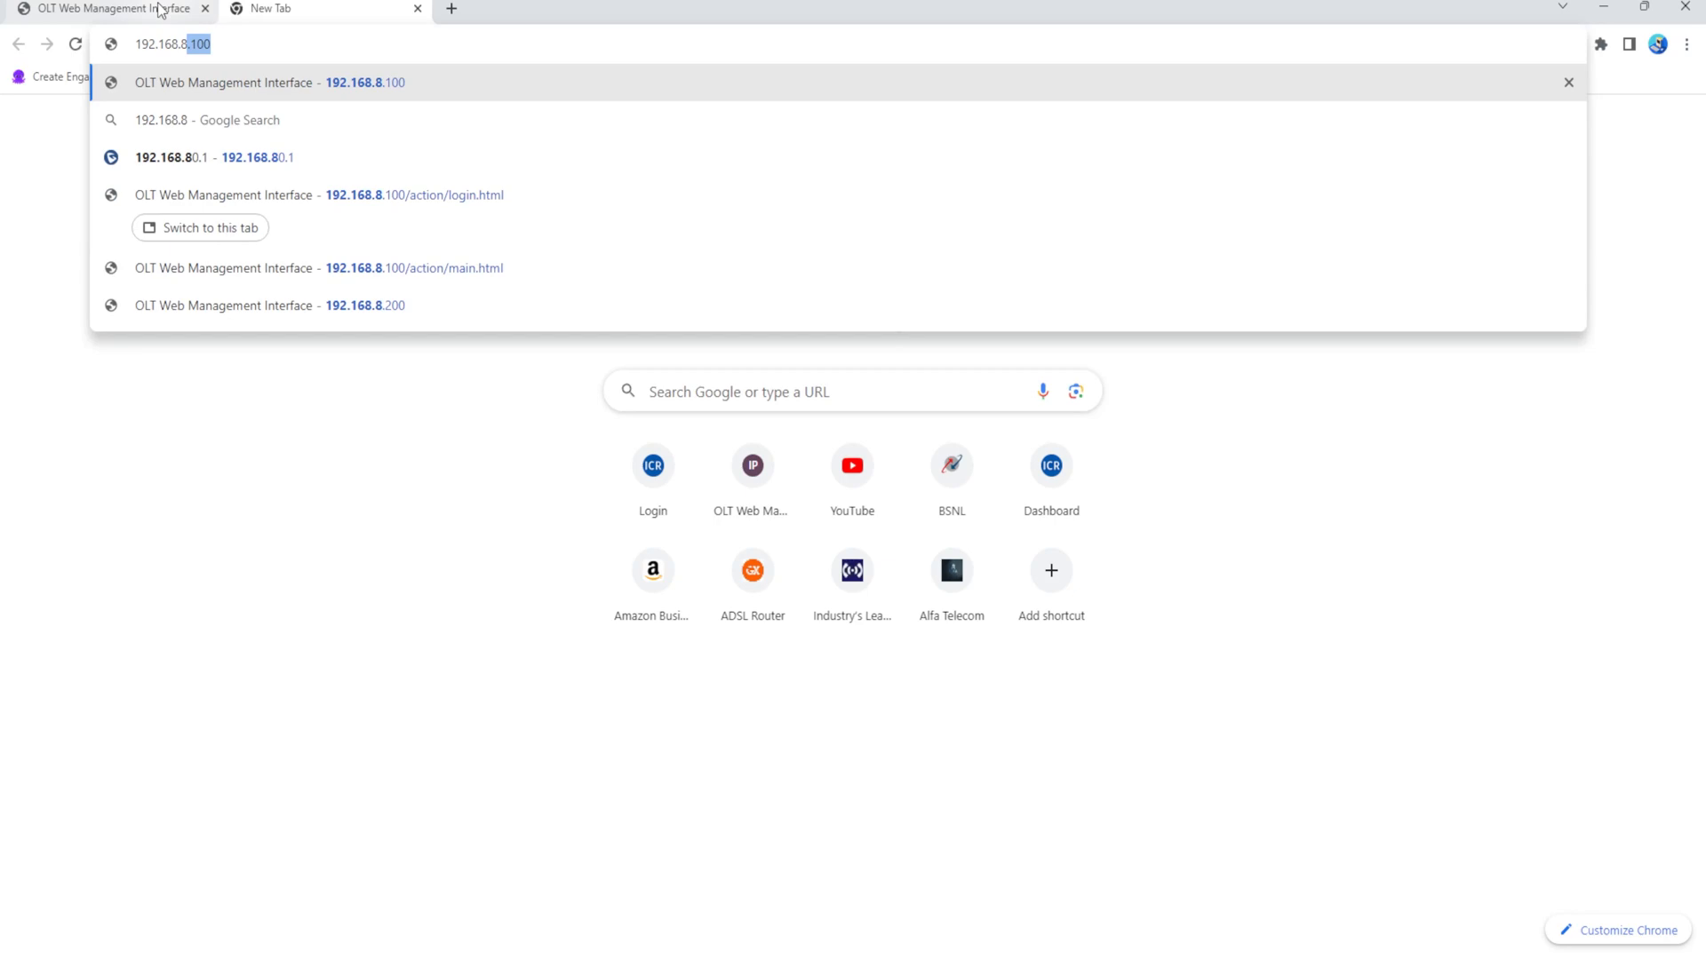
type(".100")
key("Return")
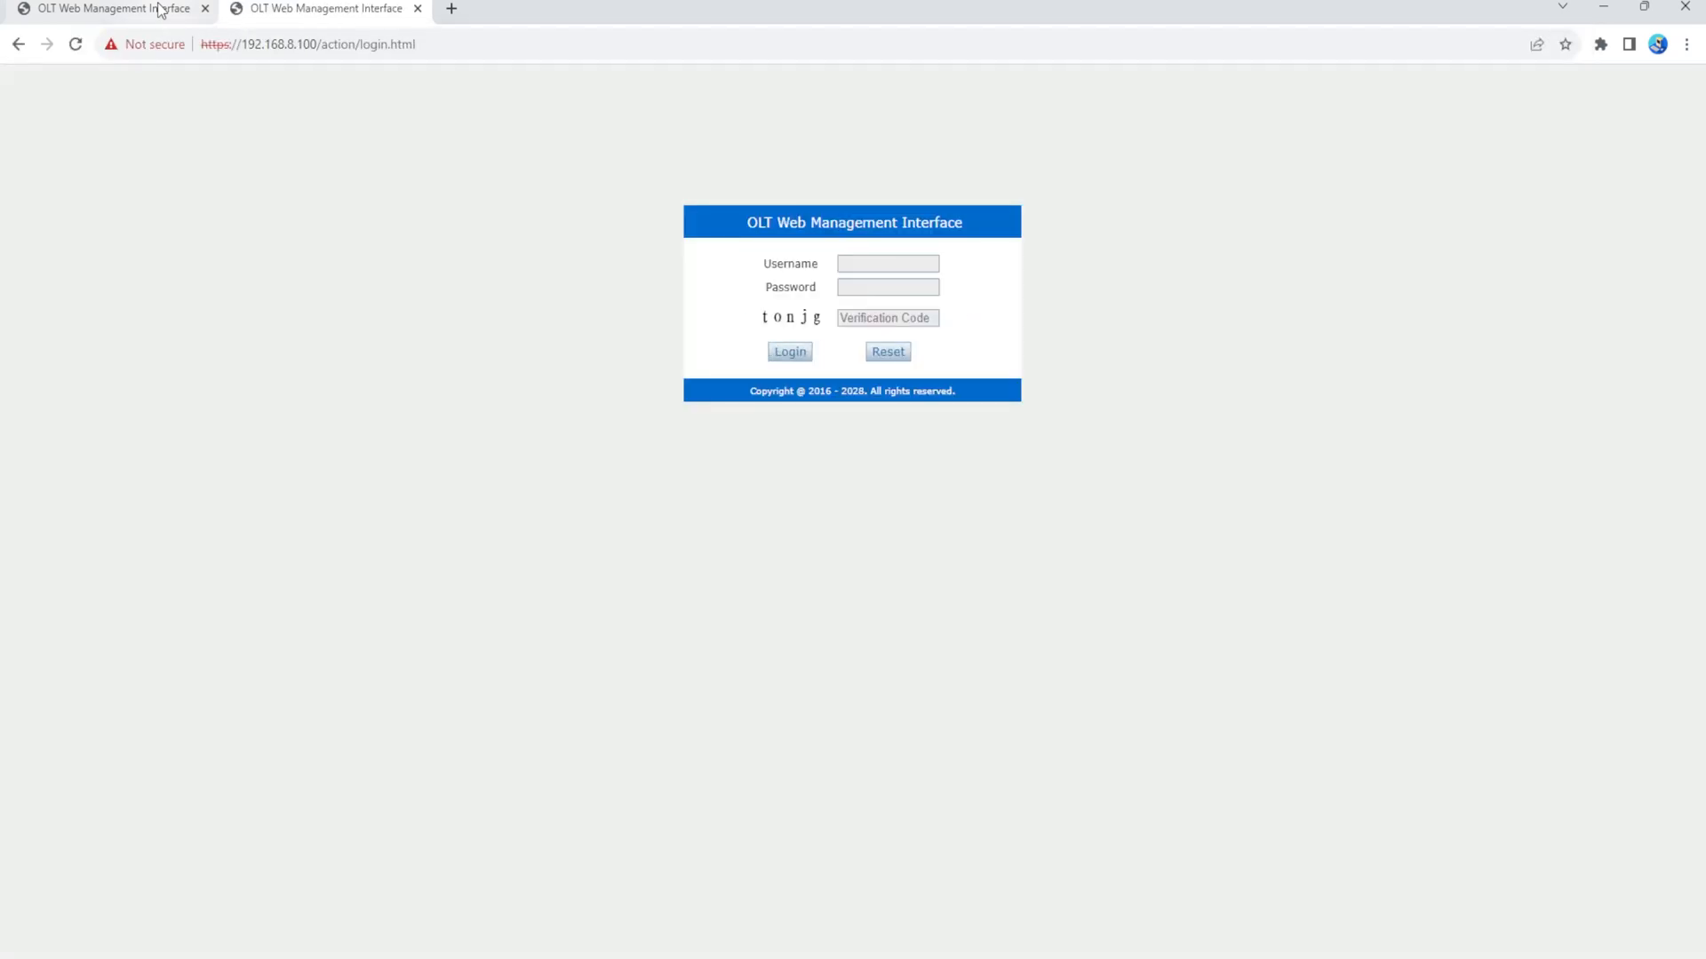
scroll(1049, 260, "up", 5)
scroll(1049, 260, "down", 4)
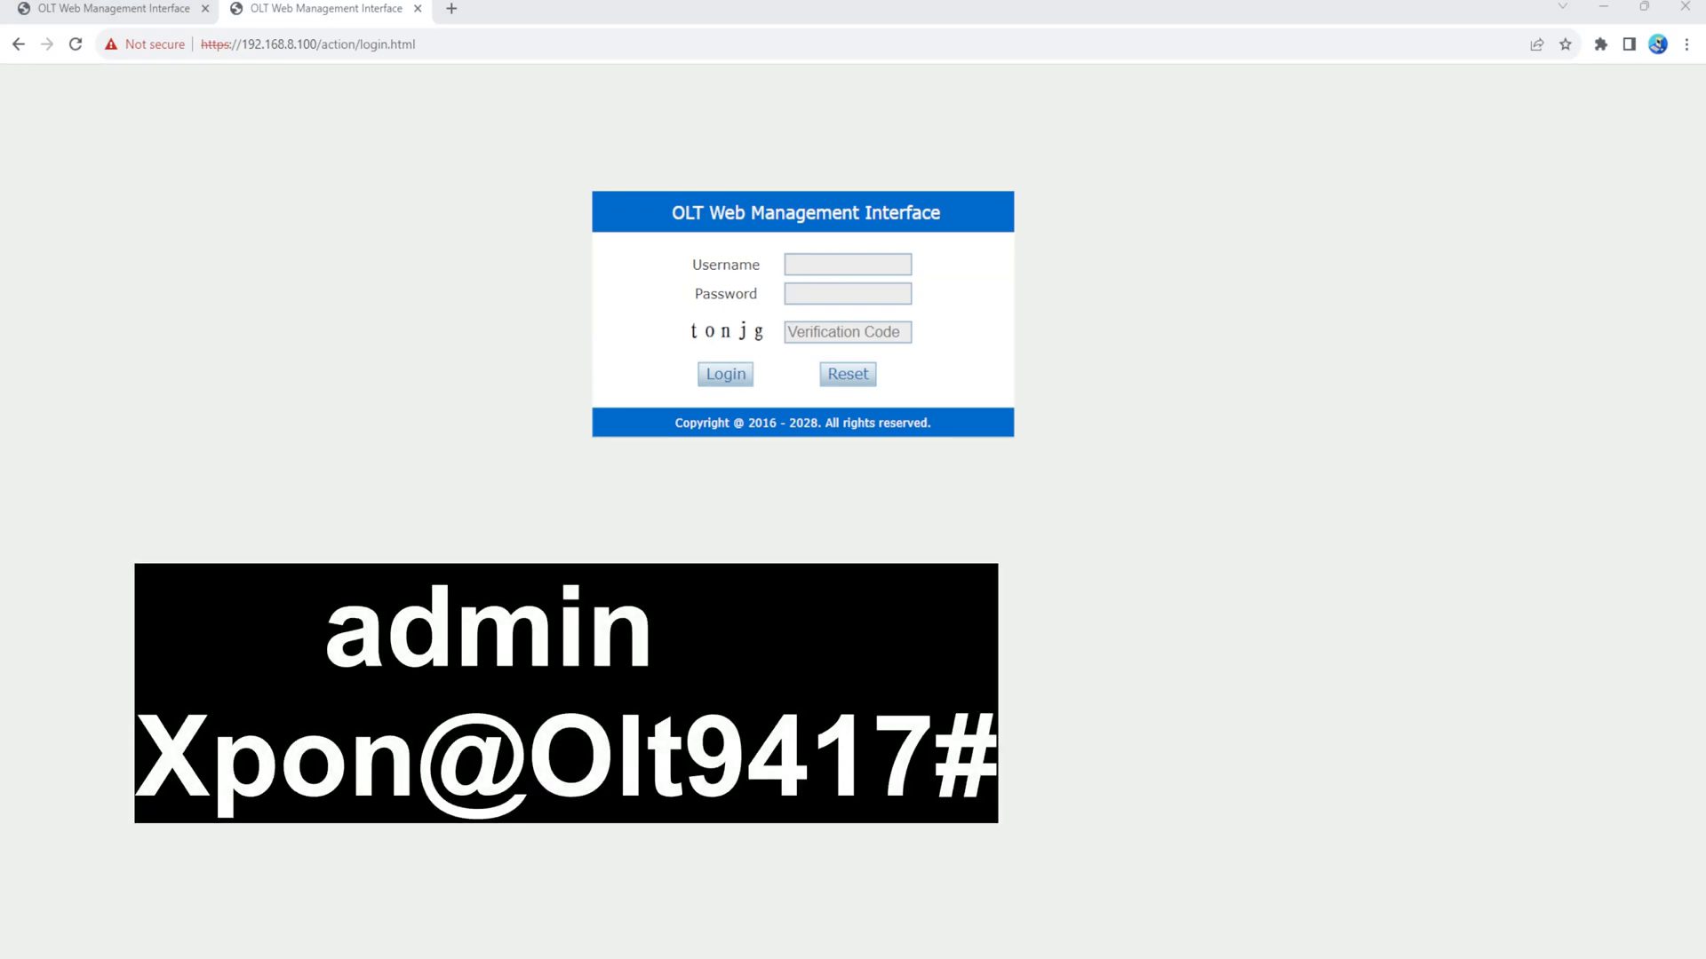
- Log in to the OLT as admin with the account password and the displayed verification code
left_click(858, 260)
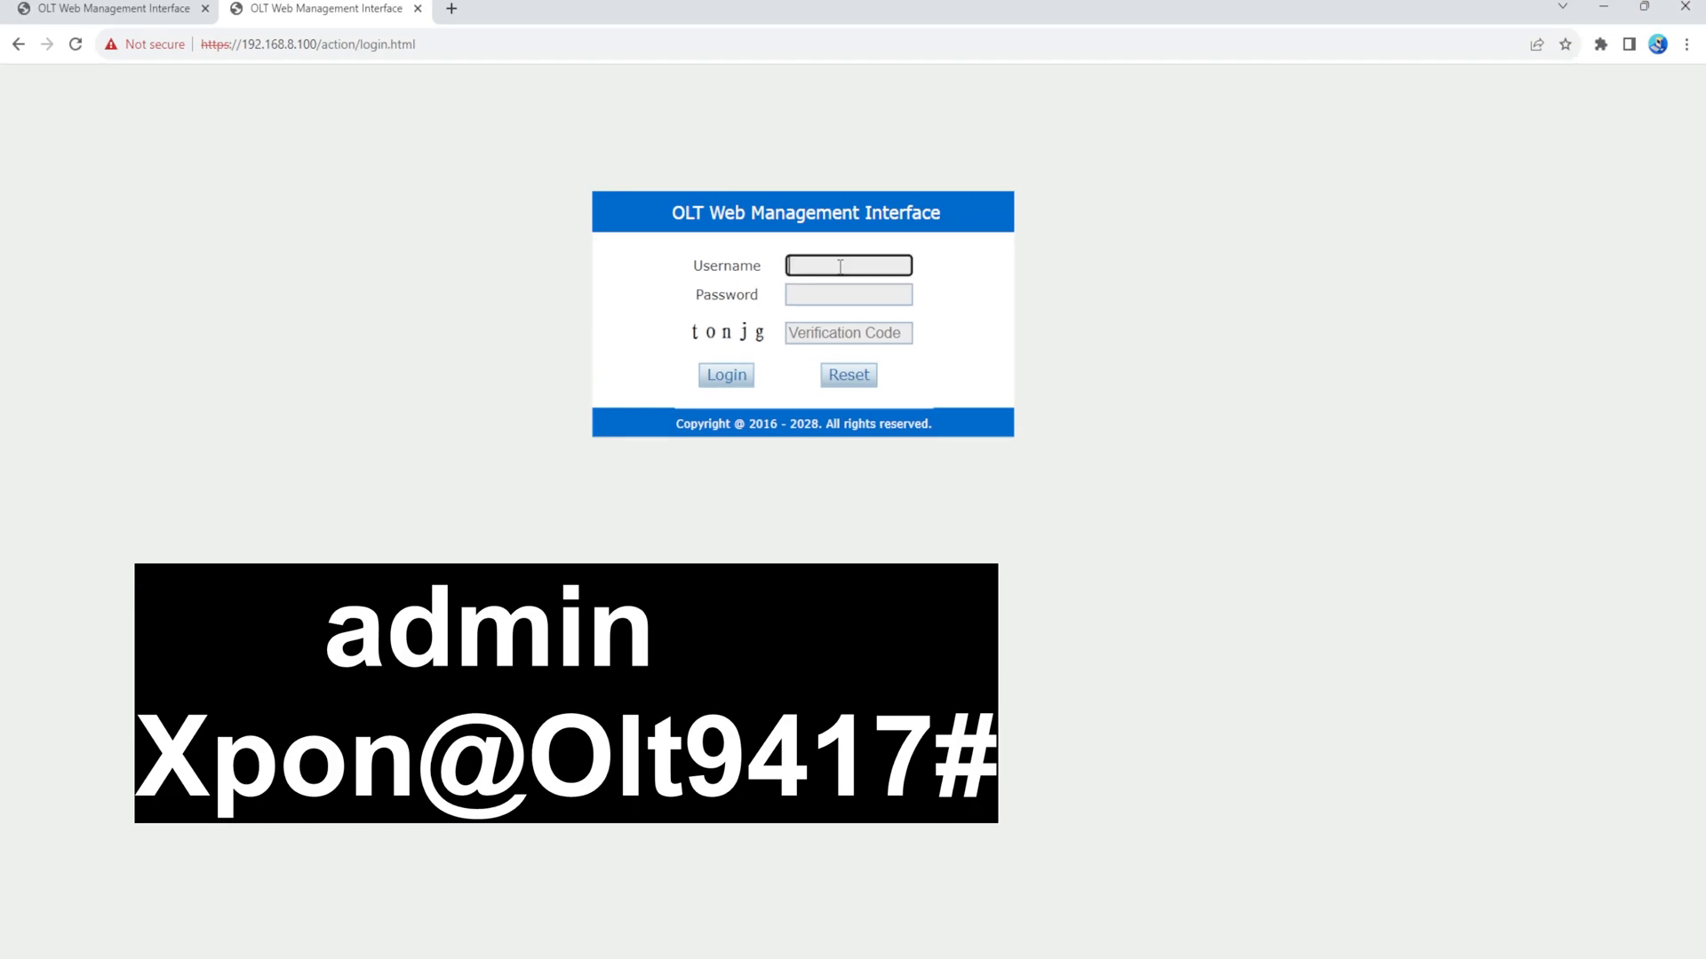
key("Tab")
key("Tab")
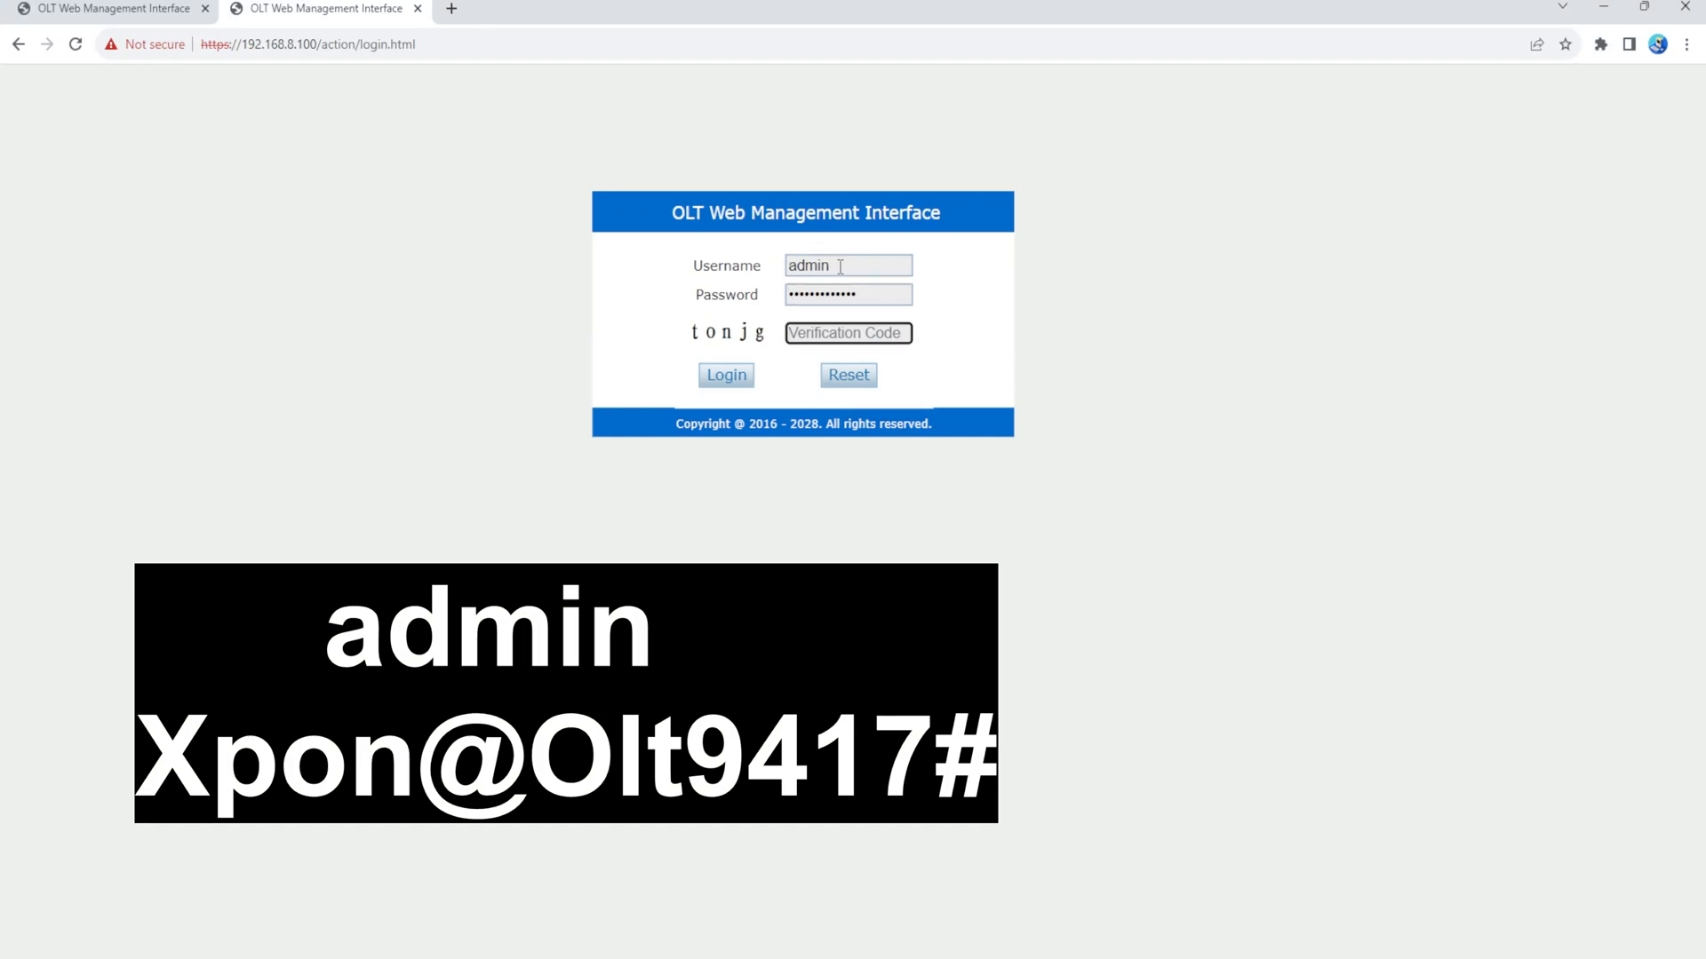
left_click(744, 376)
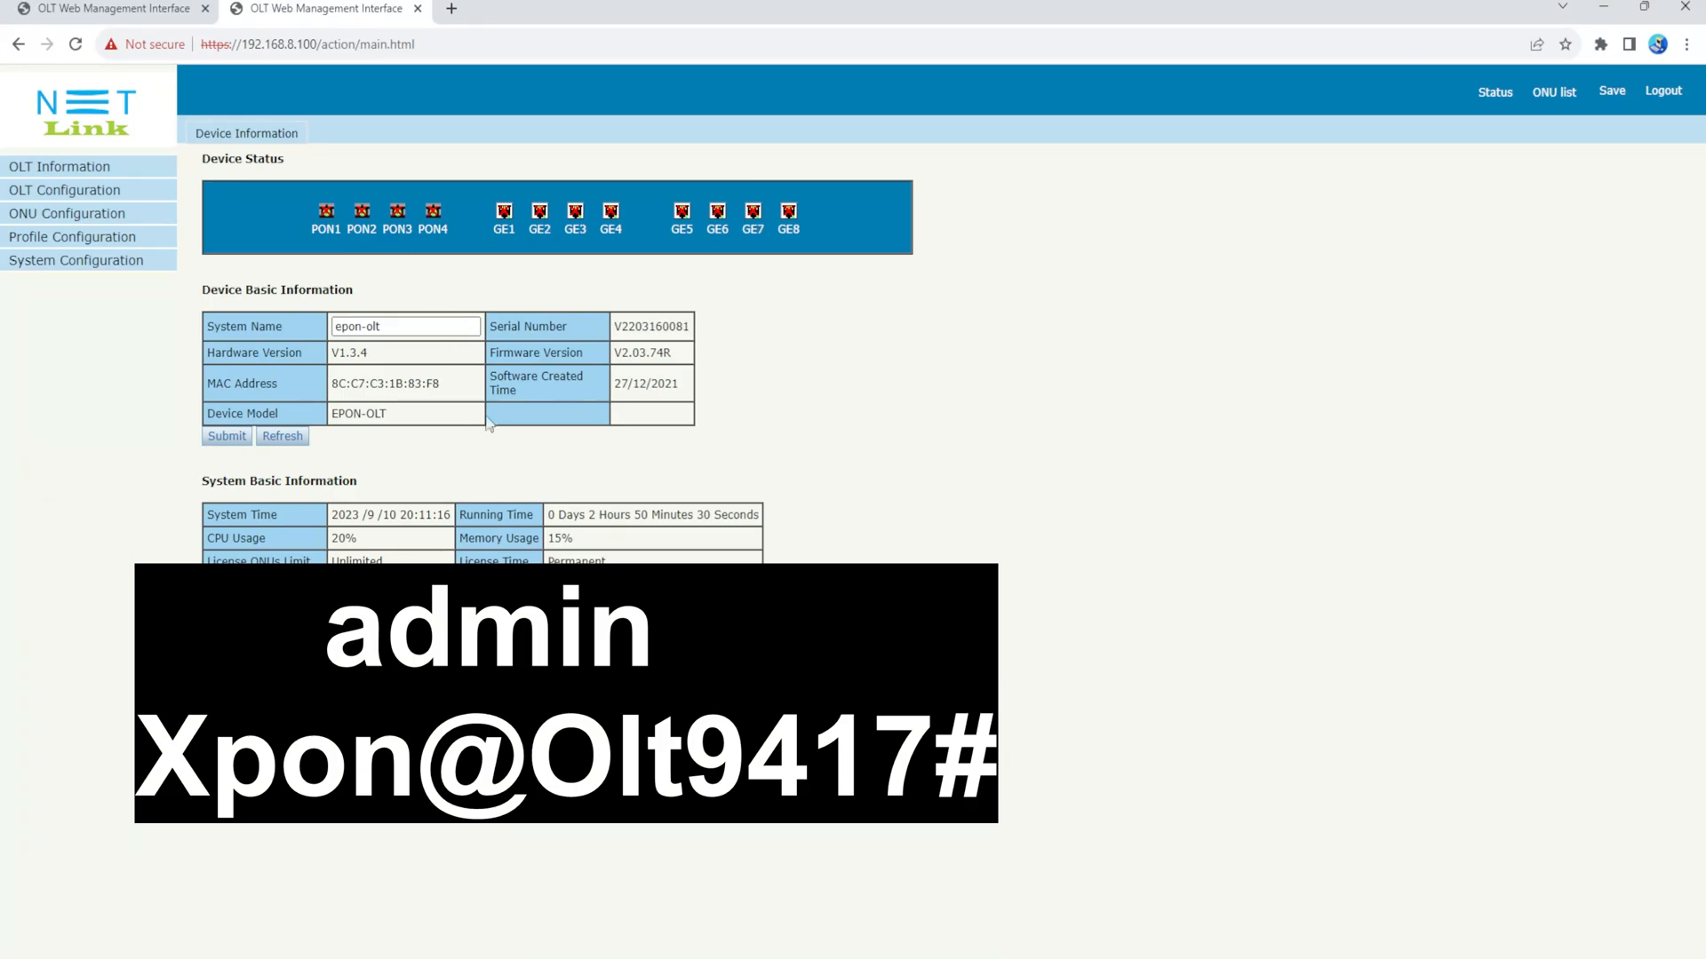
left_click(119, 169)
left_click(119, 168)
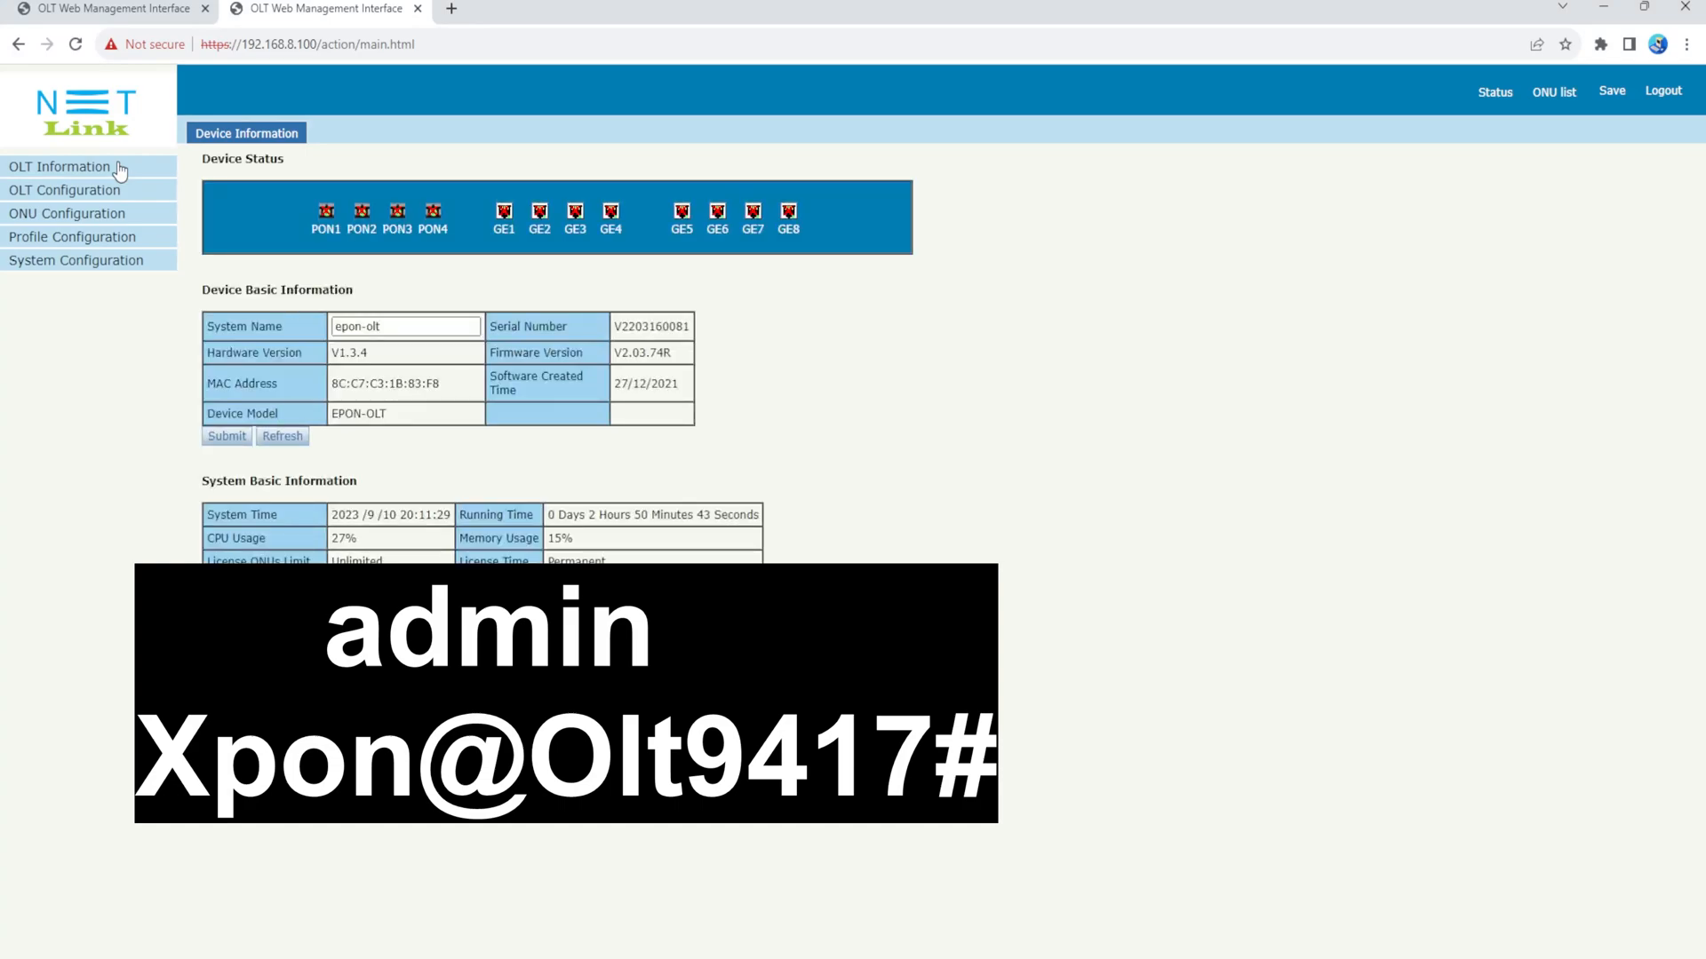
- Change the admin user's password in the system's user management, entering and confirming the new password
left_click(123, 265)
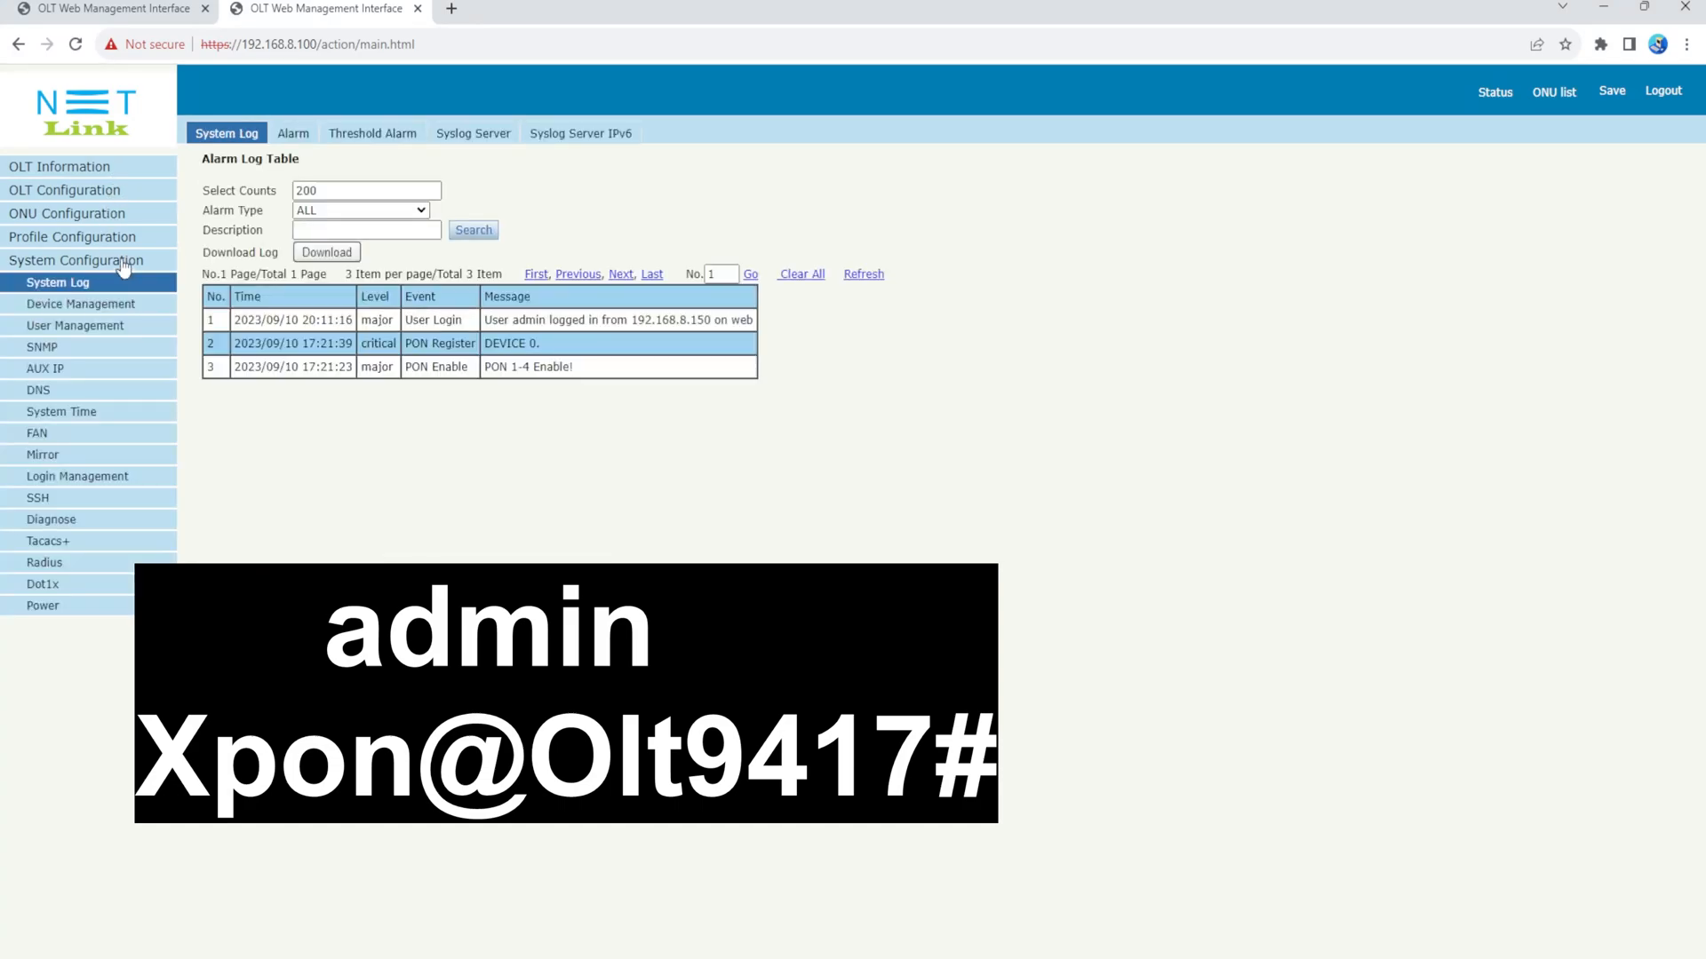
left_click(97, 266)
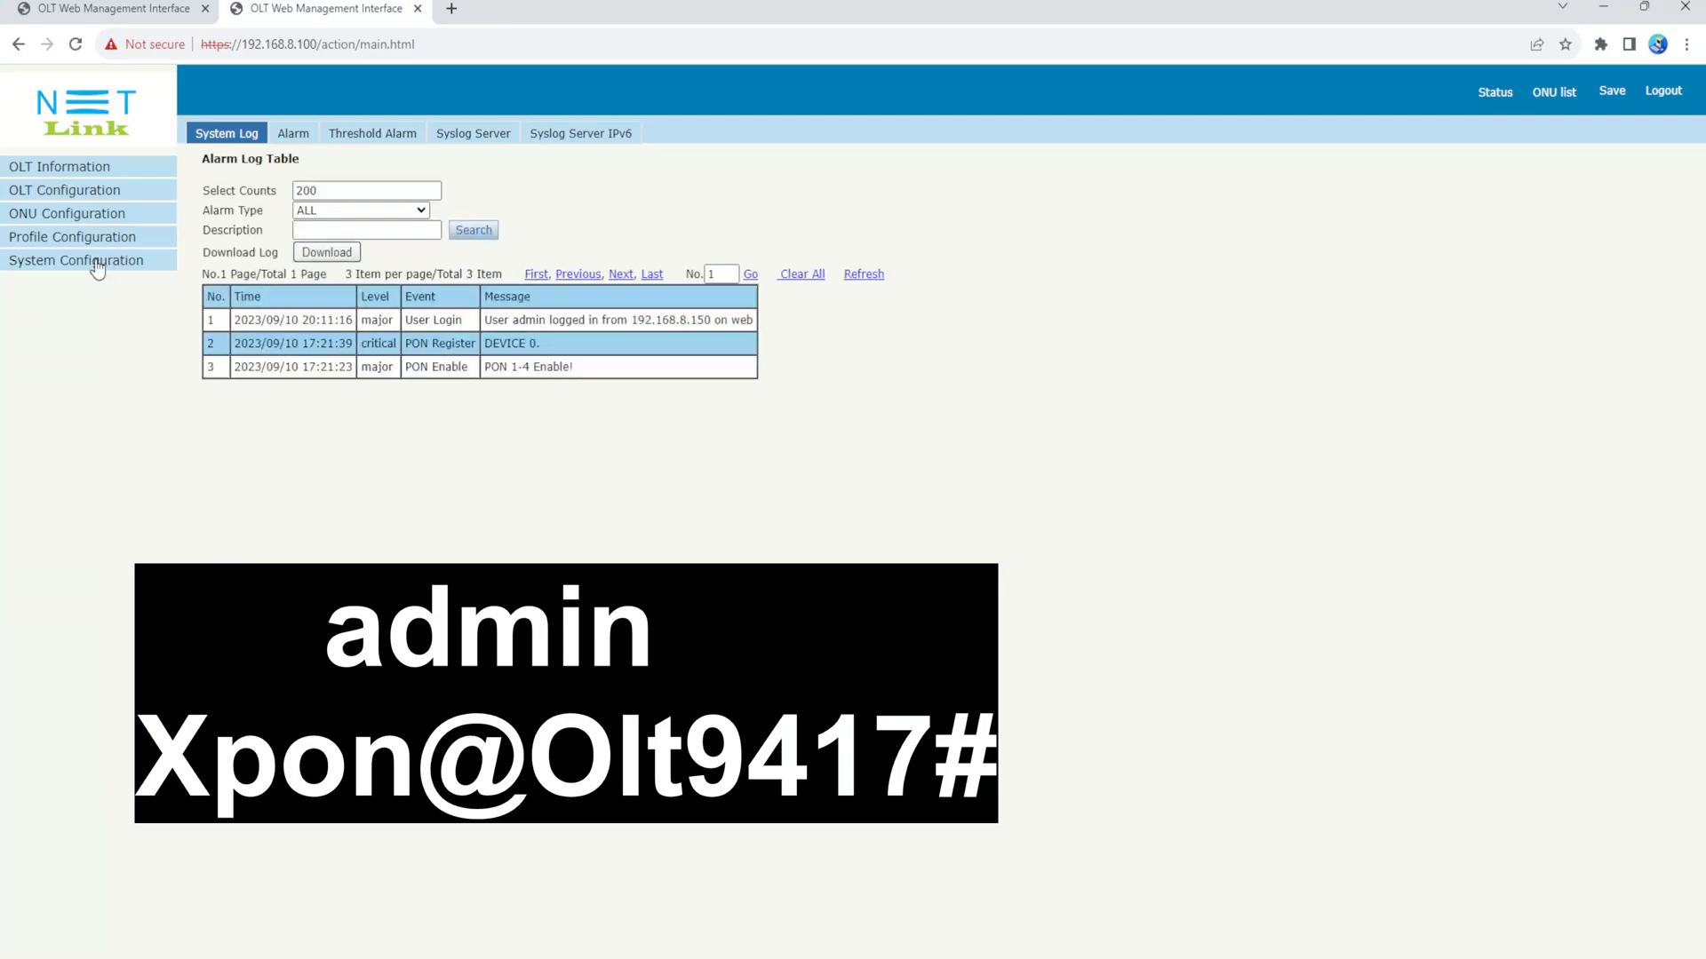
left_click(97, 266)
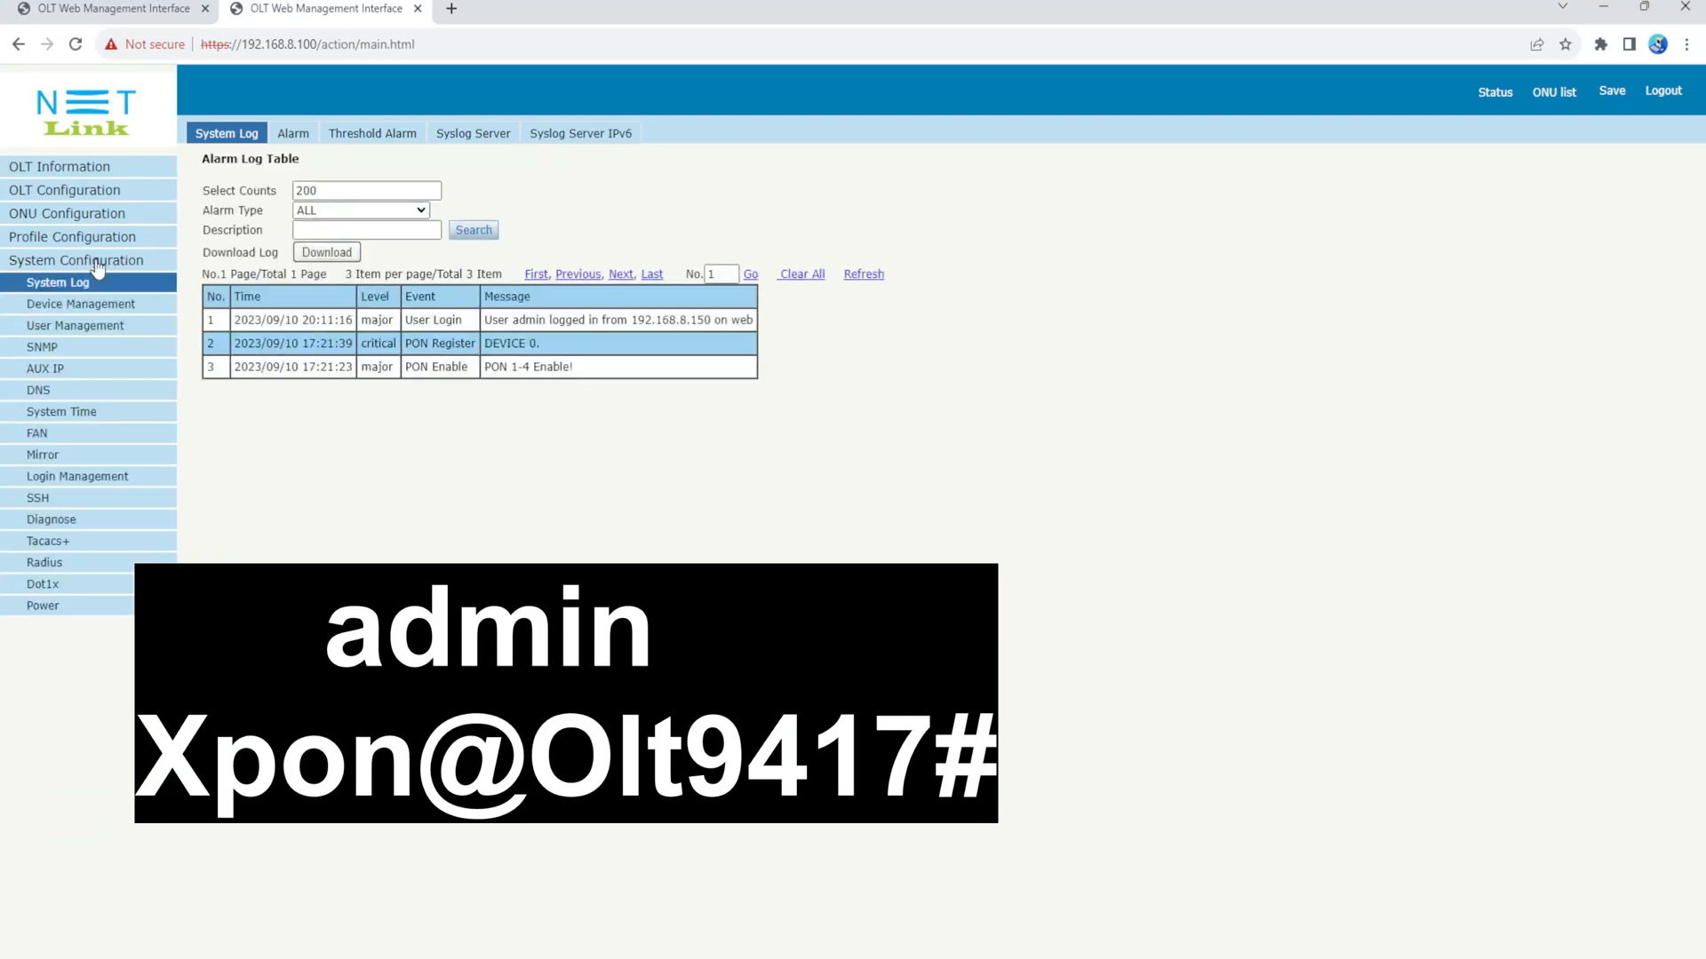
left_click(91, 328)
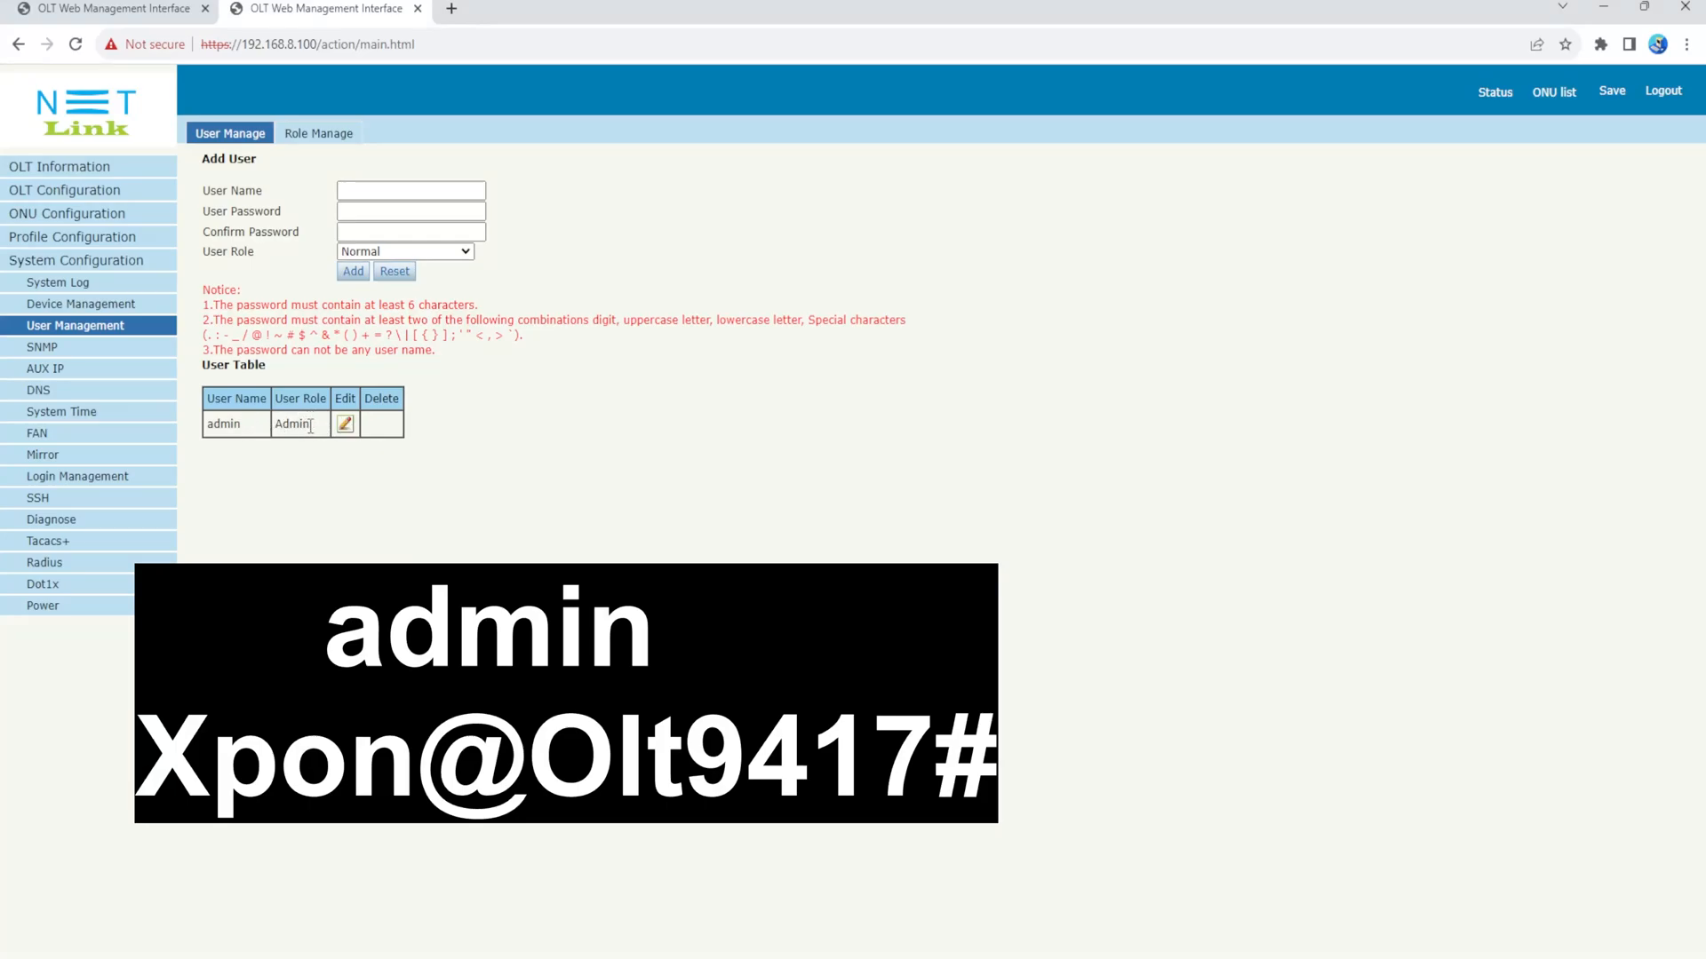
left_click(345, 426)
left_click(358, 216)
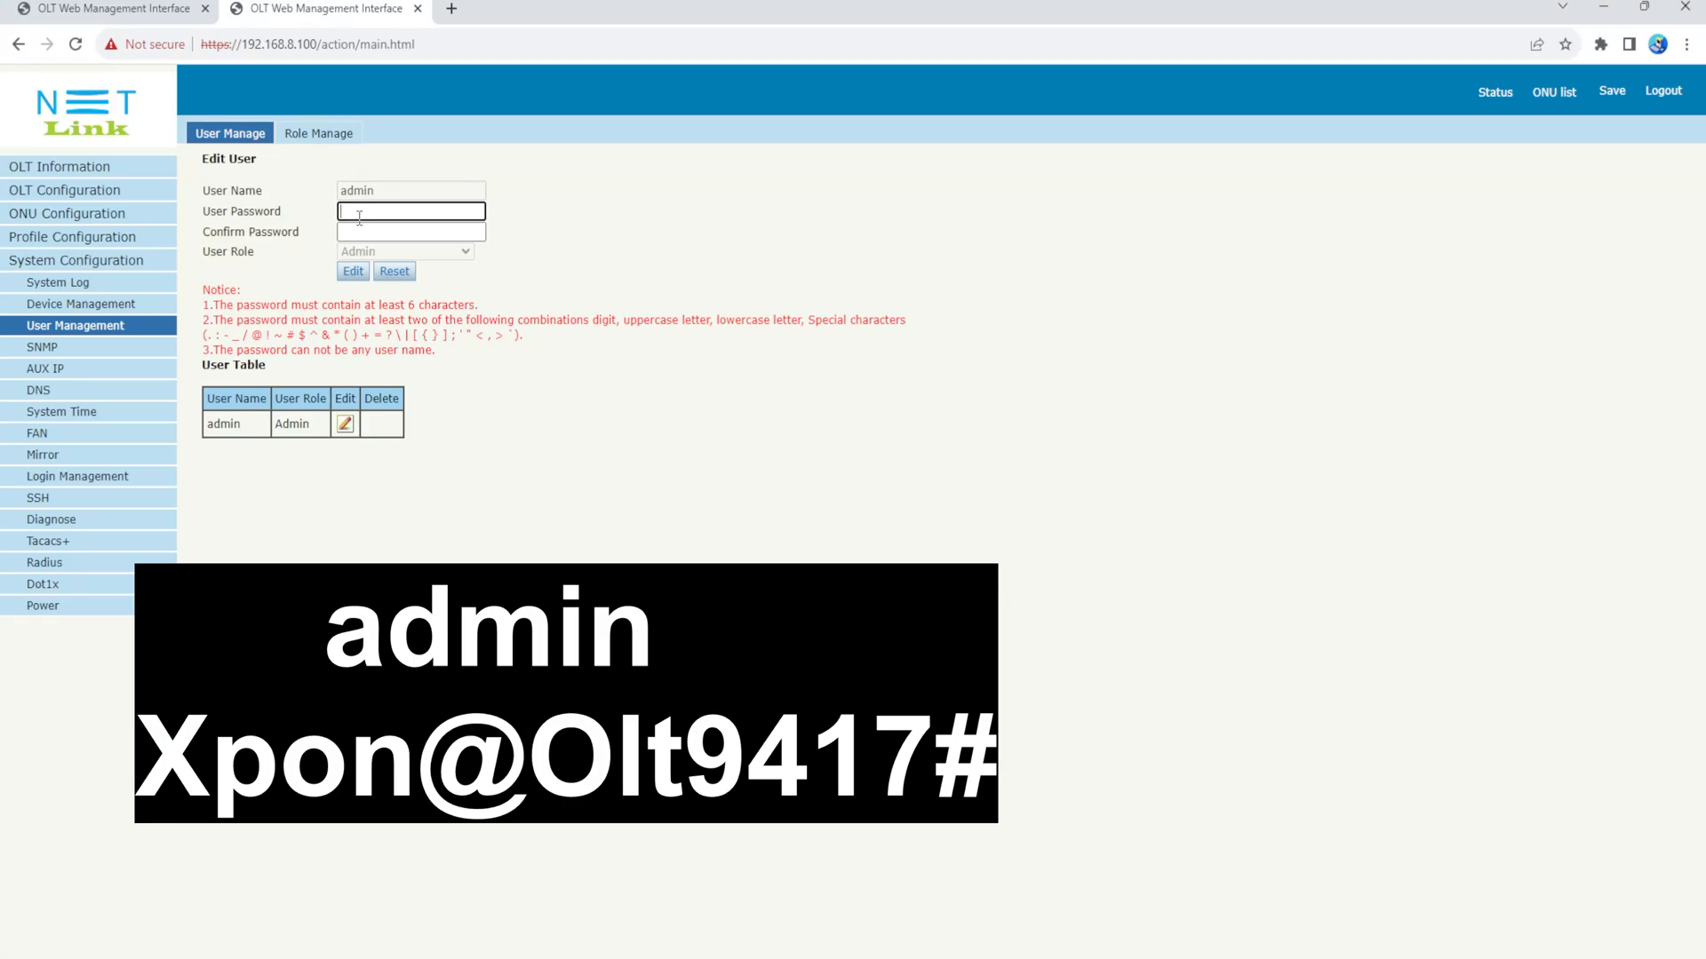
key("Tab")
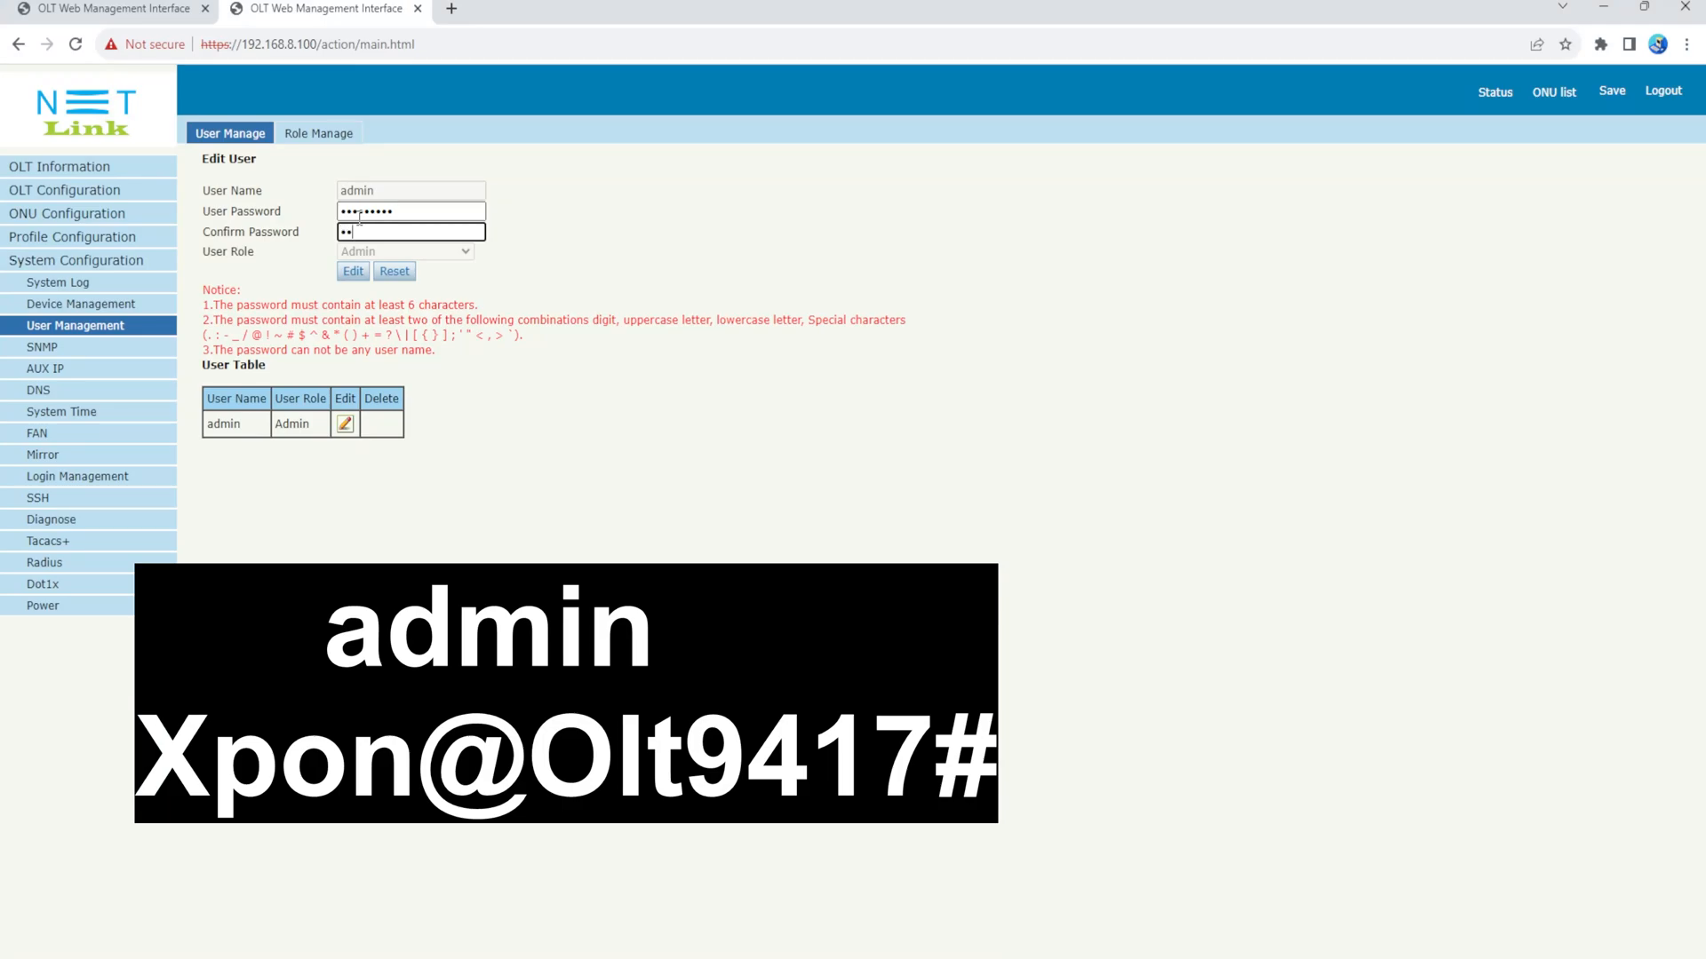
left_click(353, 272)
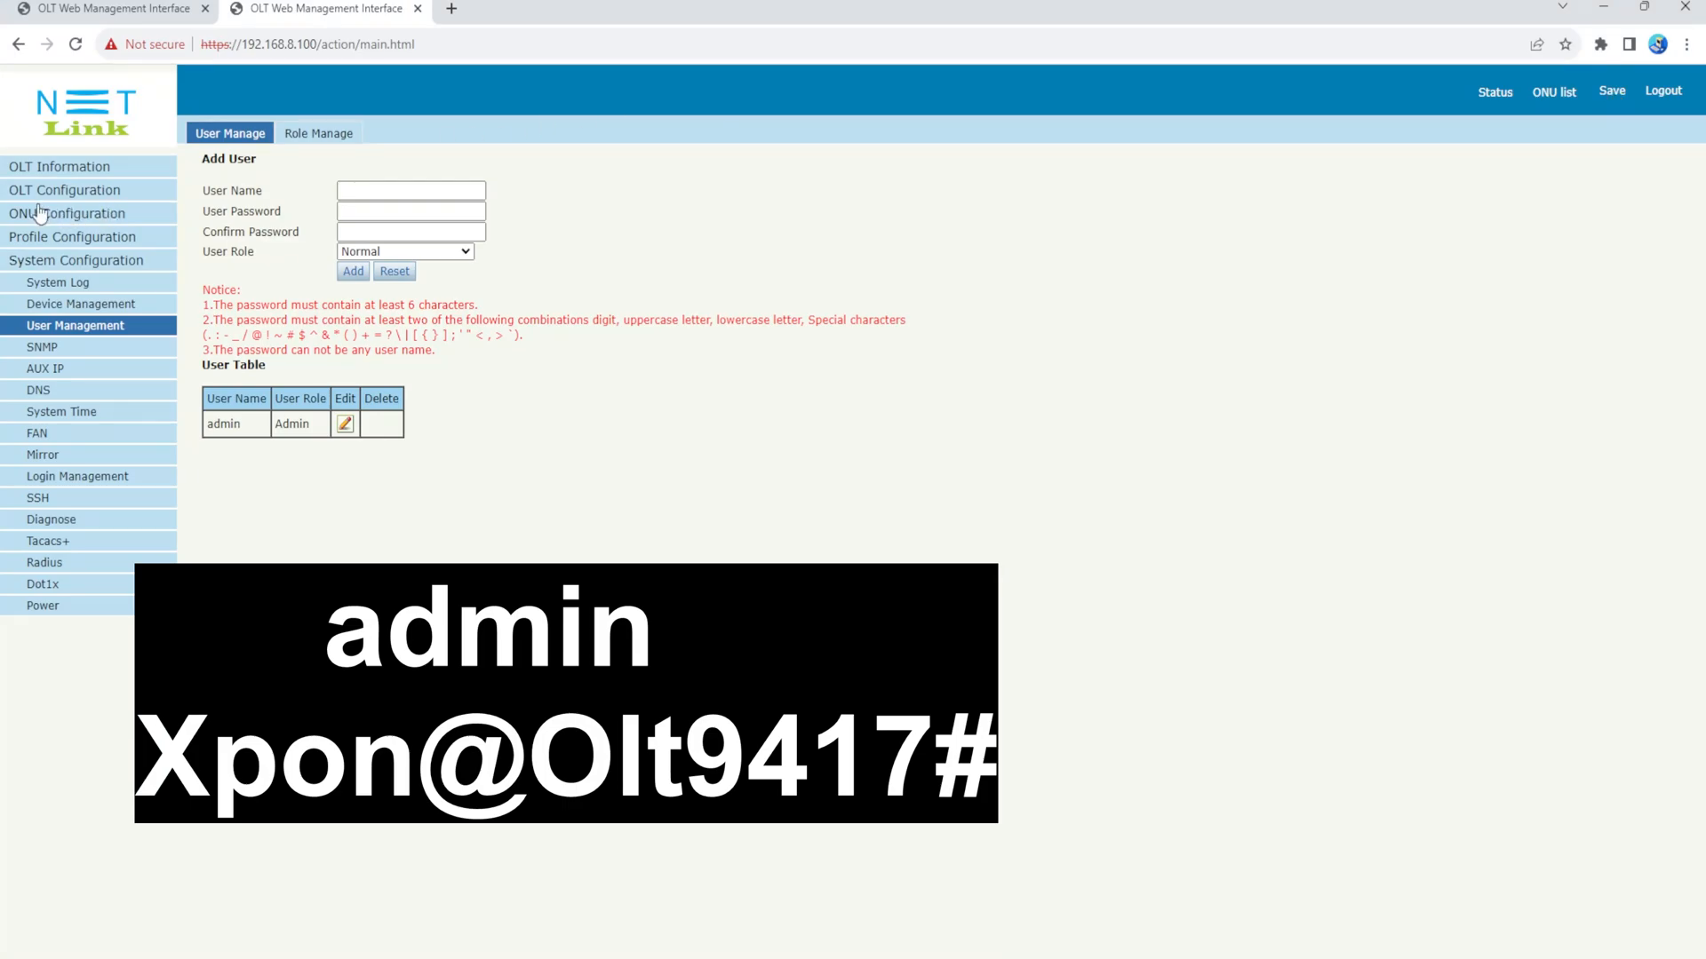
- Set the OLT's system name to ALFA-TELECOM-VIJAYAWADA in the device information and save the configuration
left_click(78, 169)
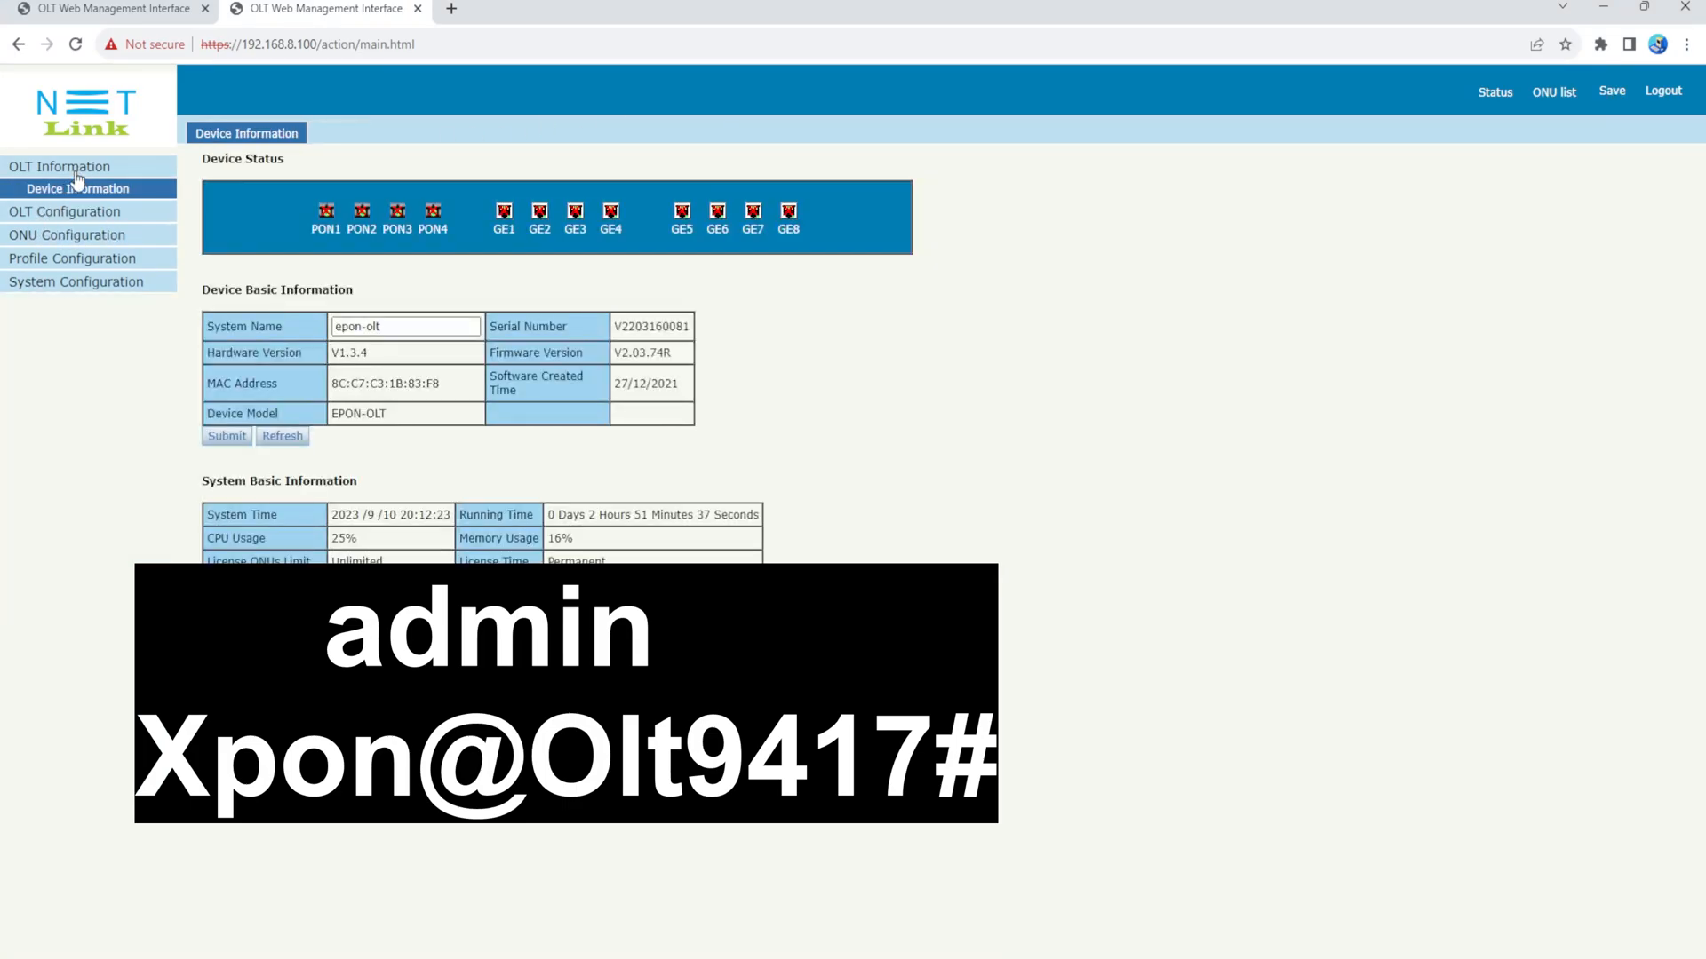
left_click(83, 217)
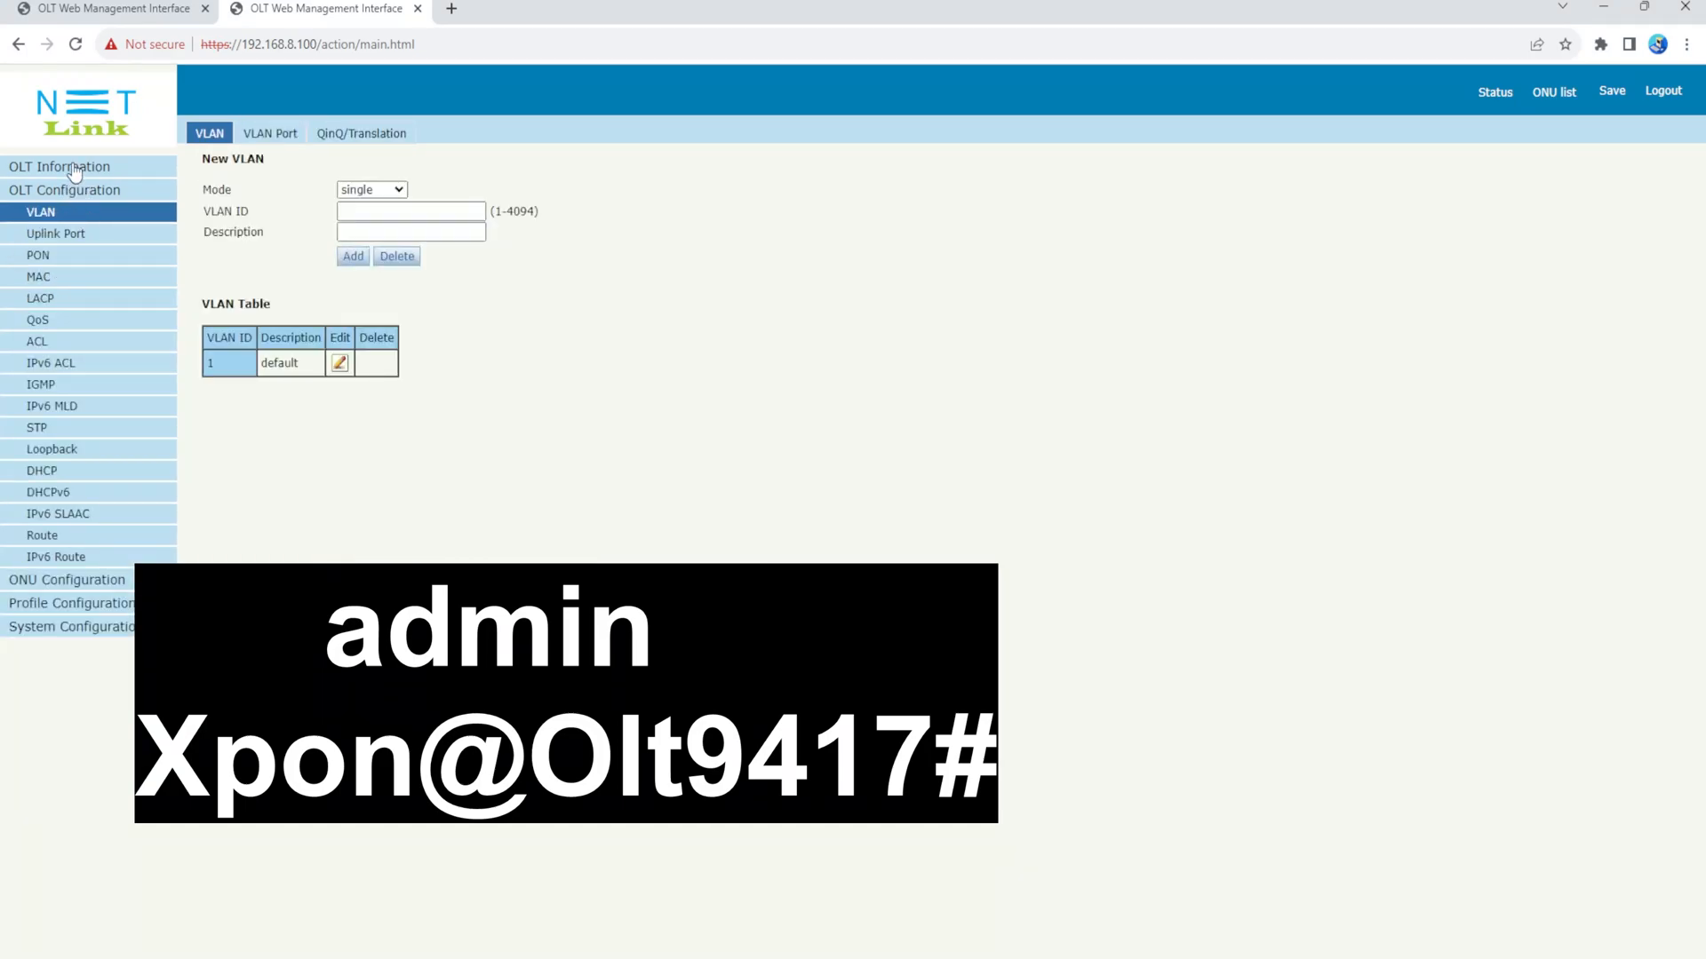
left_click(74, 168)
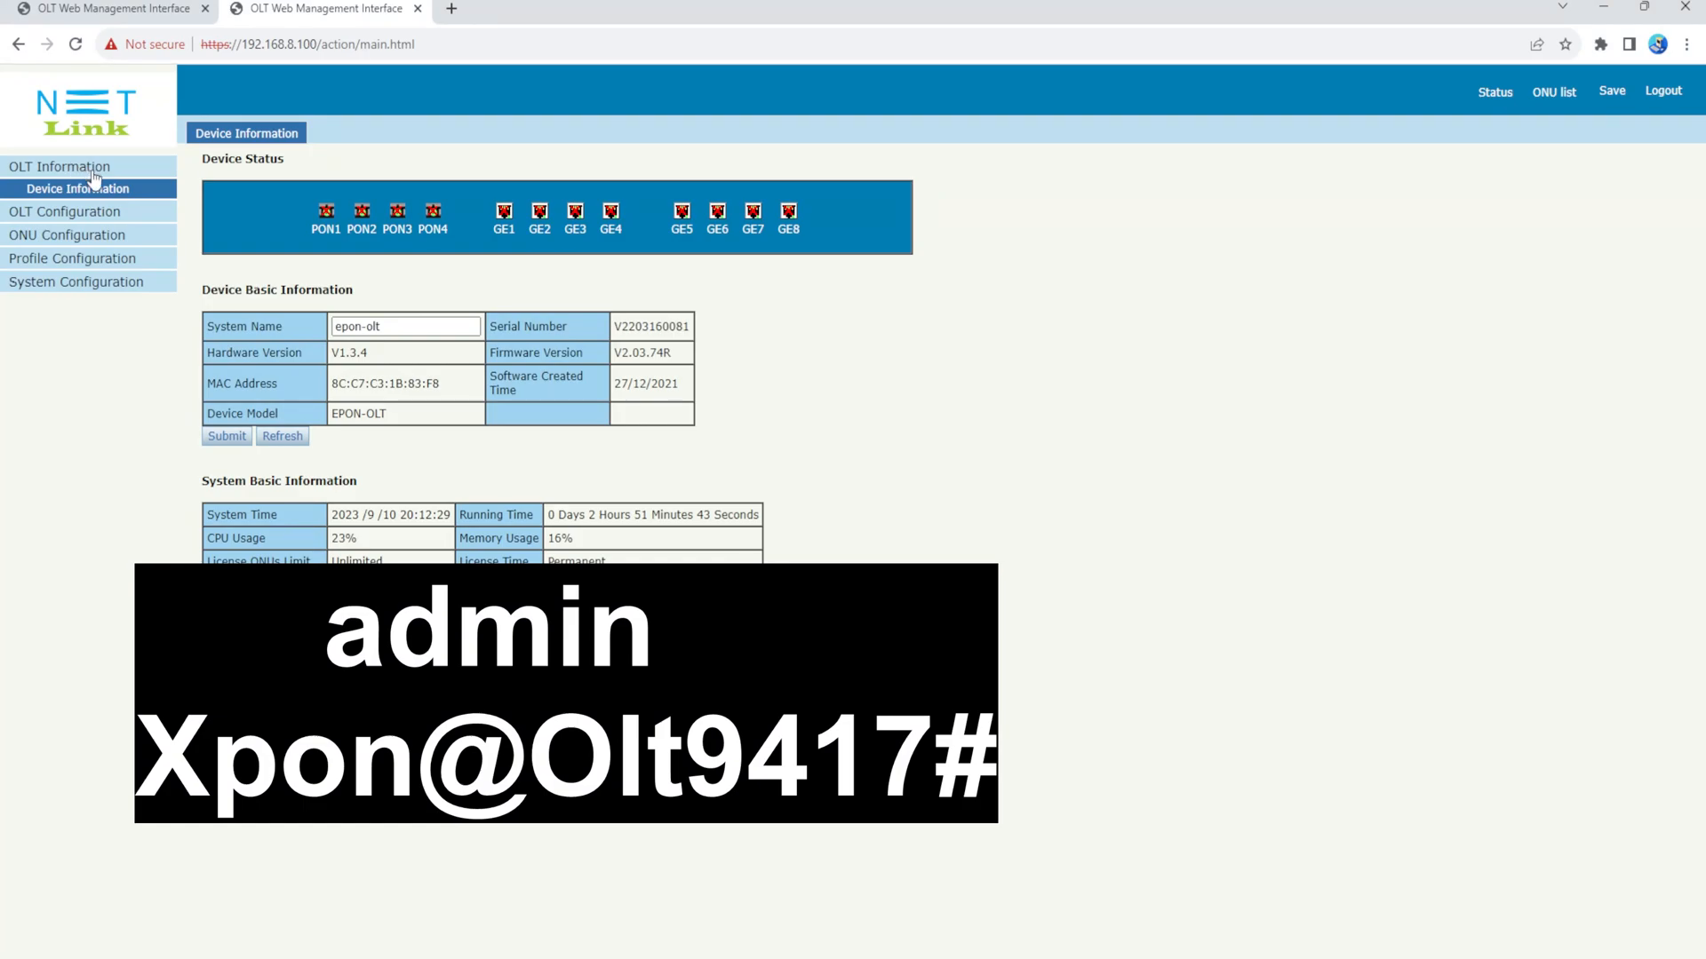
left_click_drag(398, 326, 271, 337)
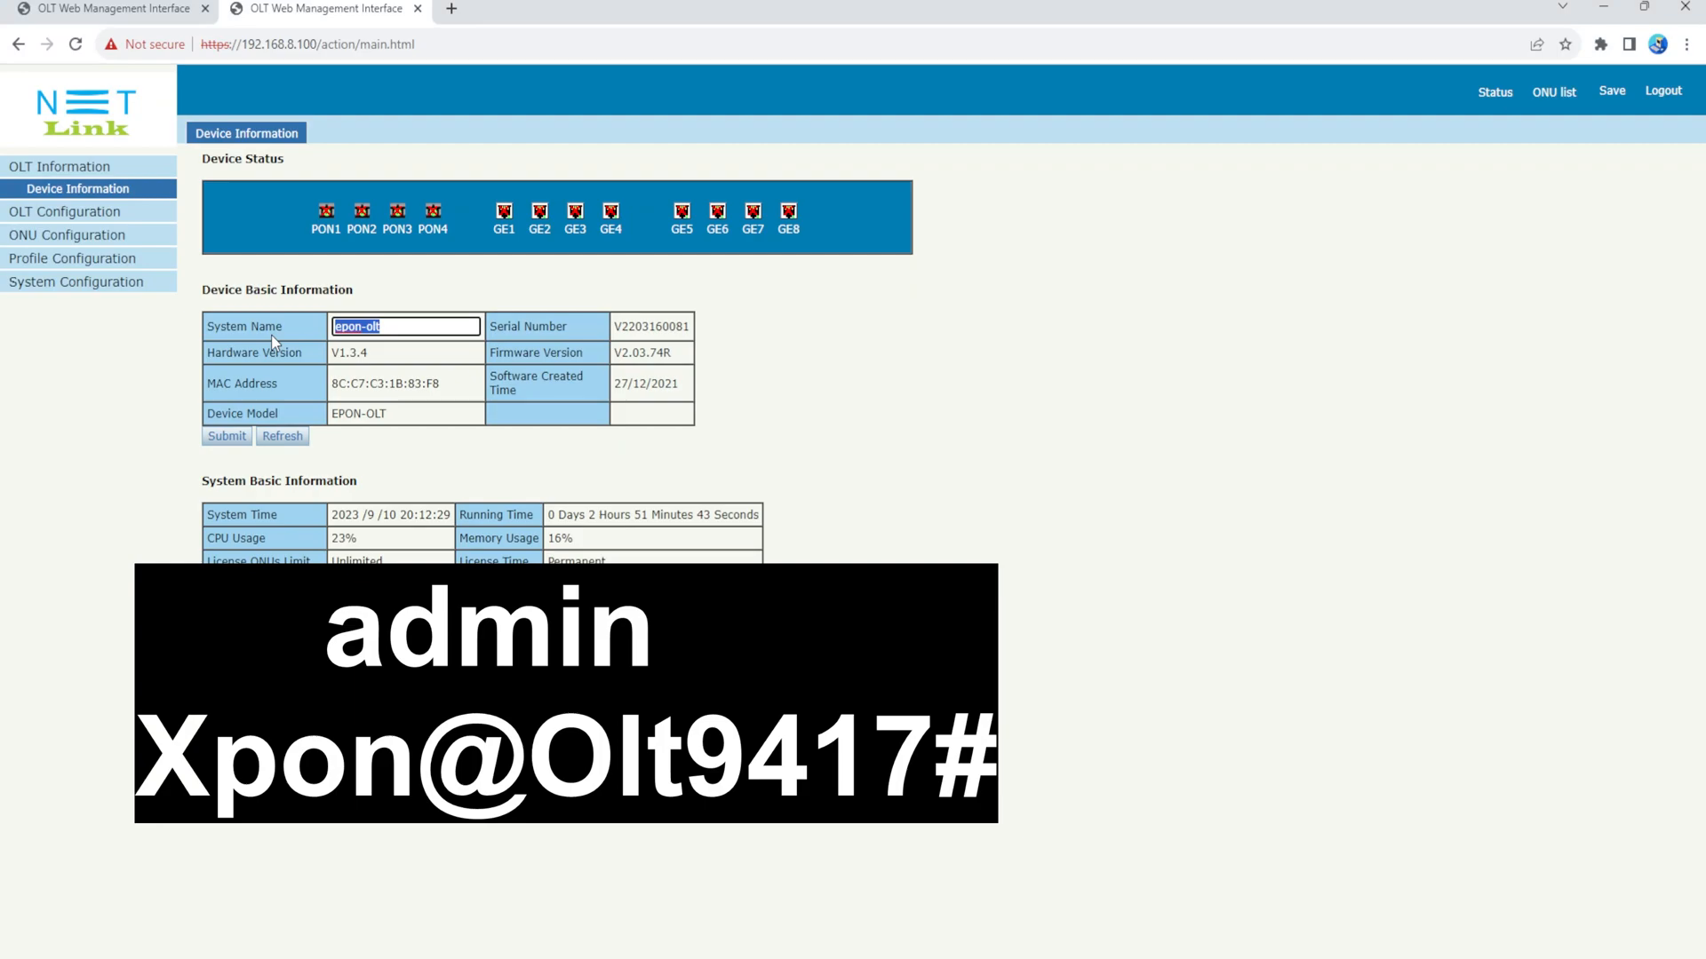
type("A")
type("LFA")
type("-TELEC")
type("OM-VI")
type("JAYAWEAD")
type("A")
key("BackSpace")
key("BackSpace")
key("BackSpace")
key("BackSpace")
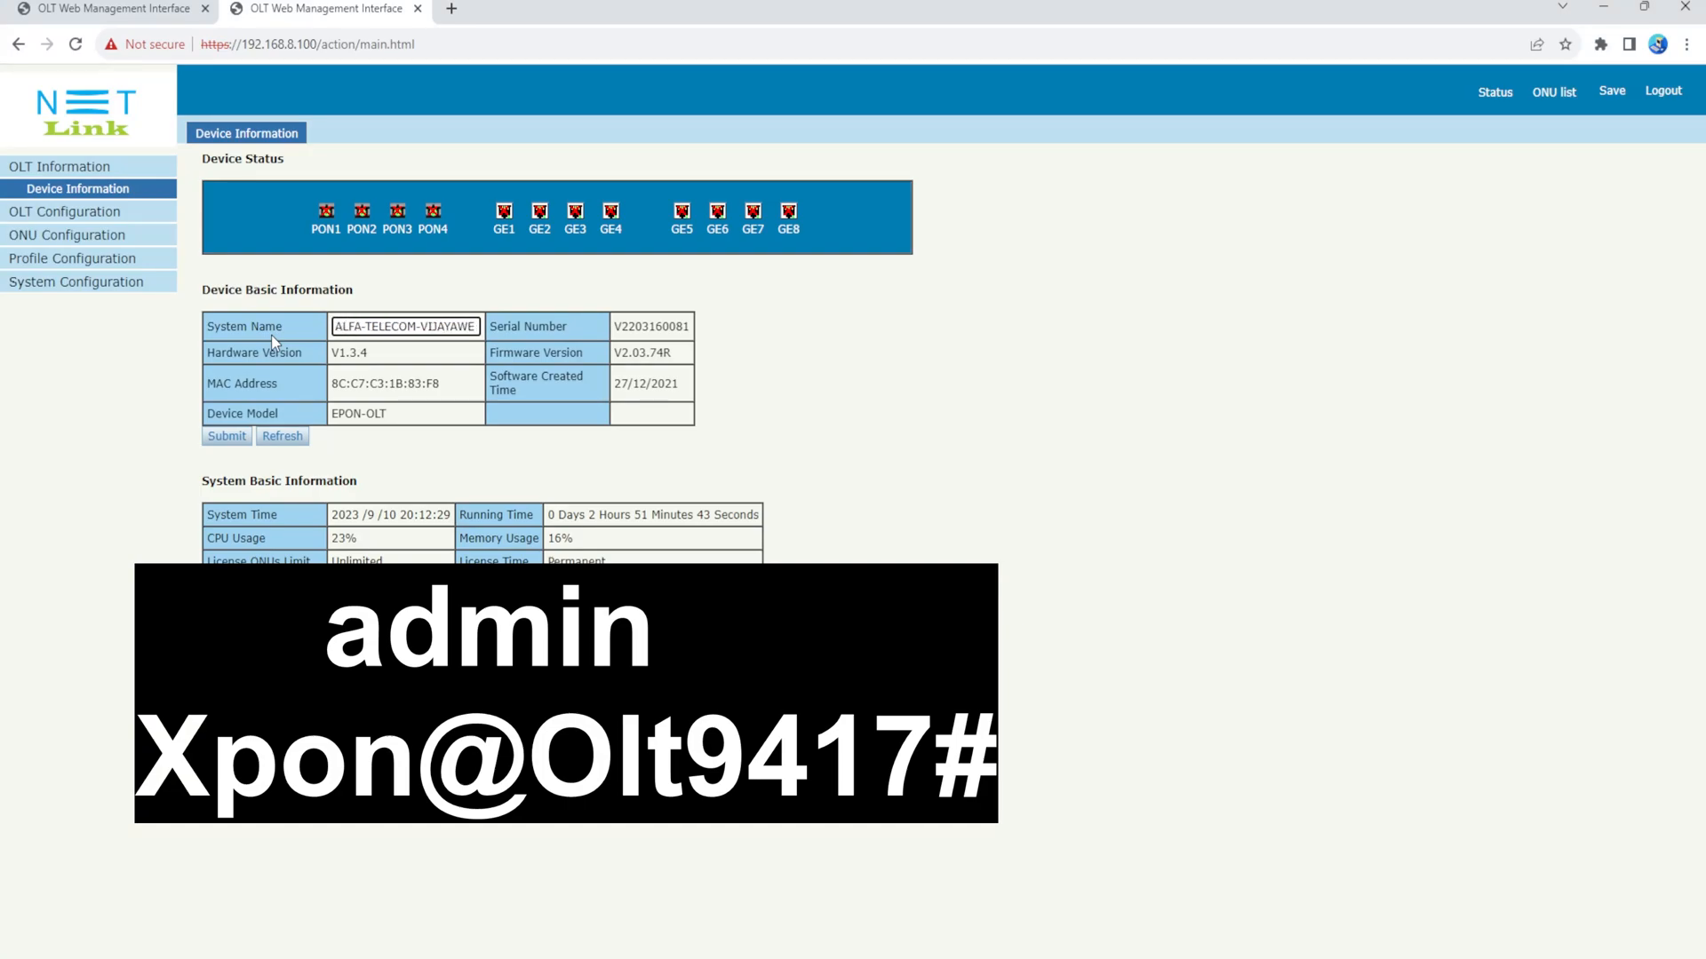
type("ADA")
left_click(242, 434)
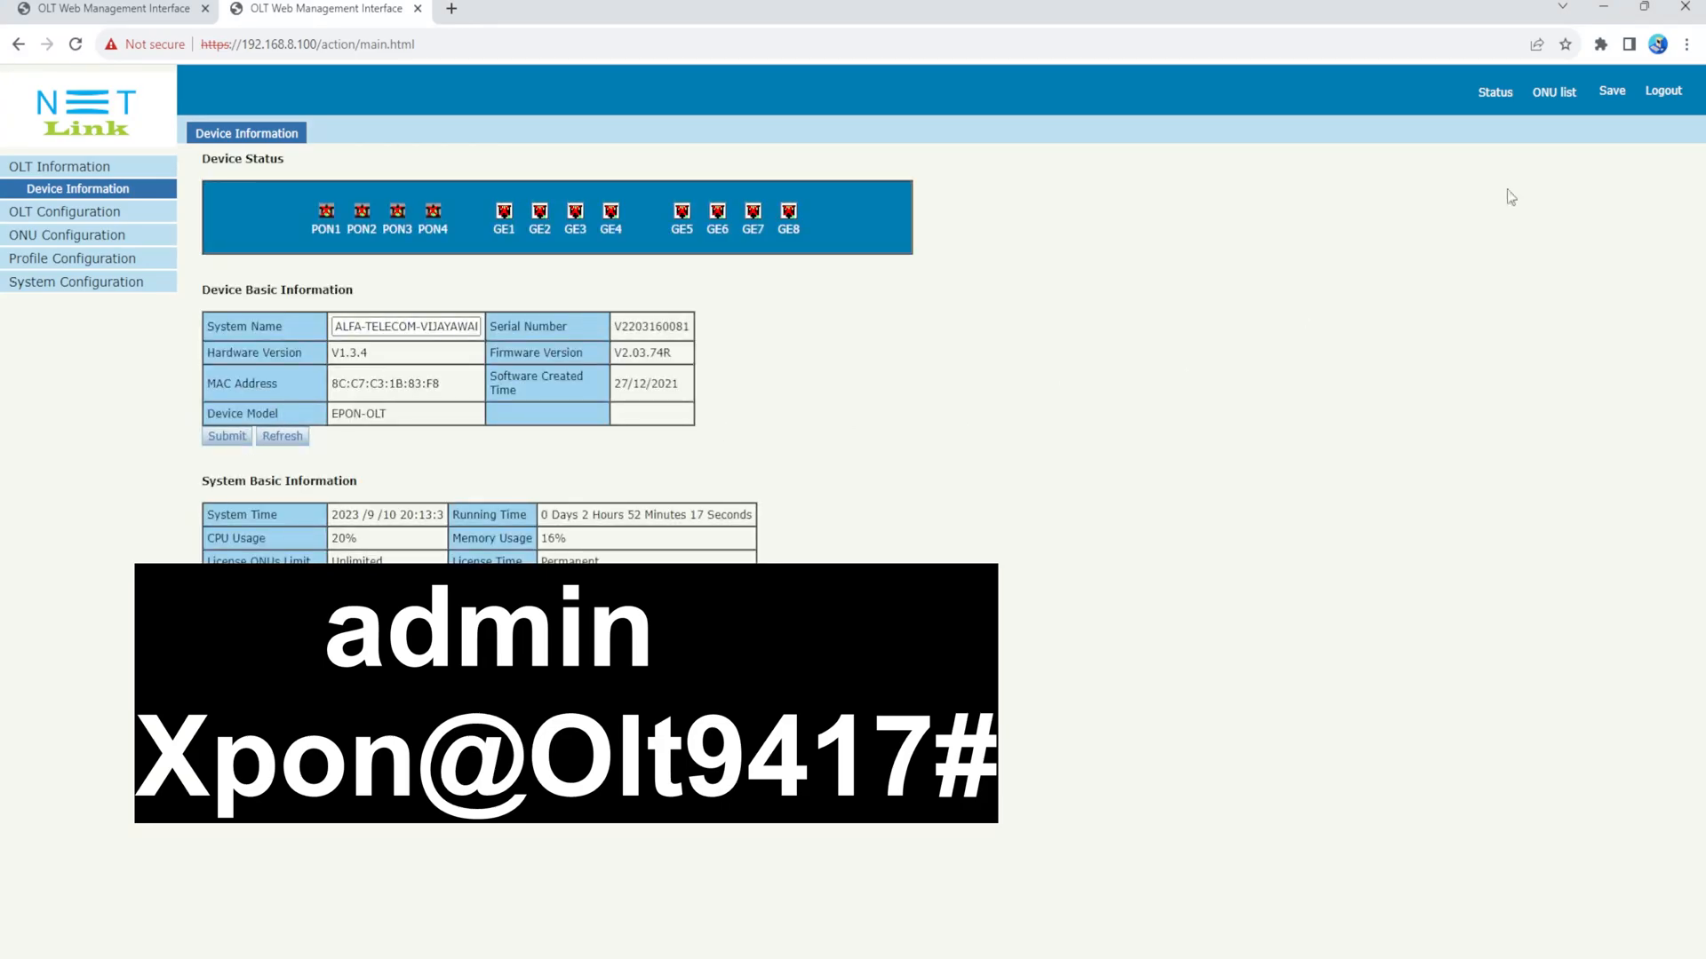
left_click(1610, 94)
- Add VLANs 25-55 to the OLT's VLAN table using the range mode
left_click(62, 213)
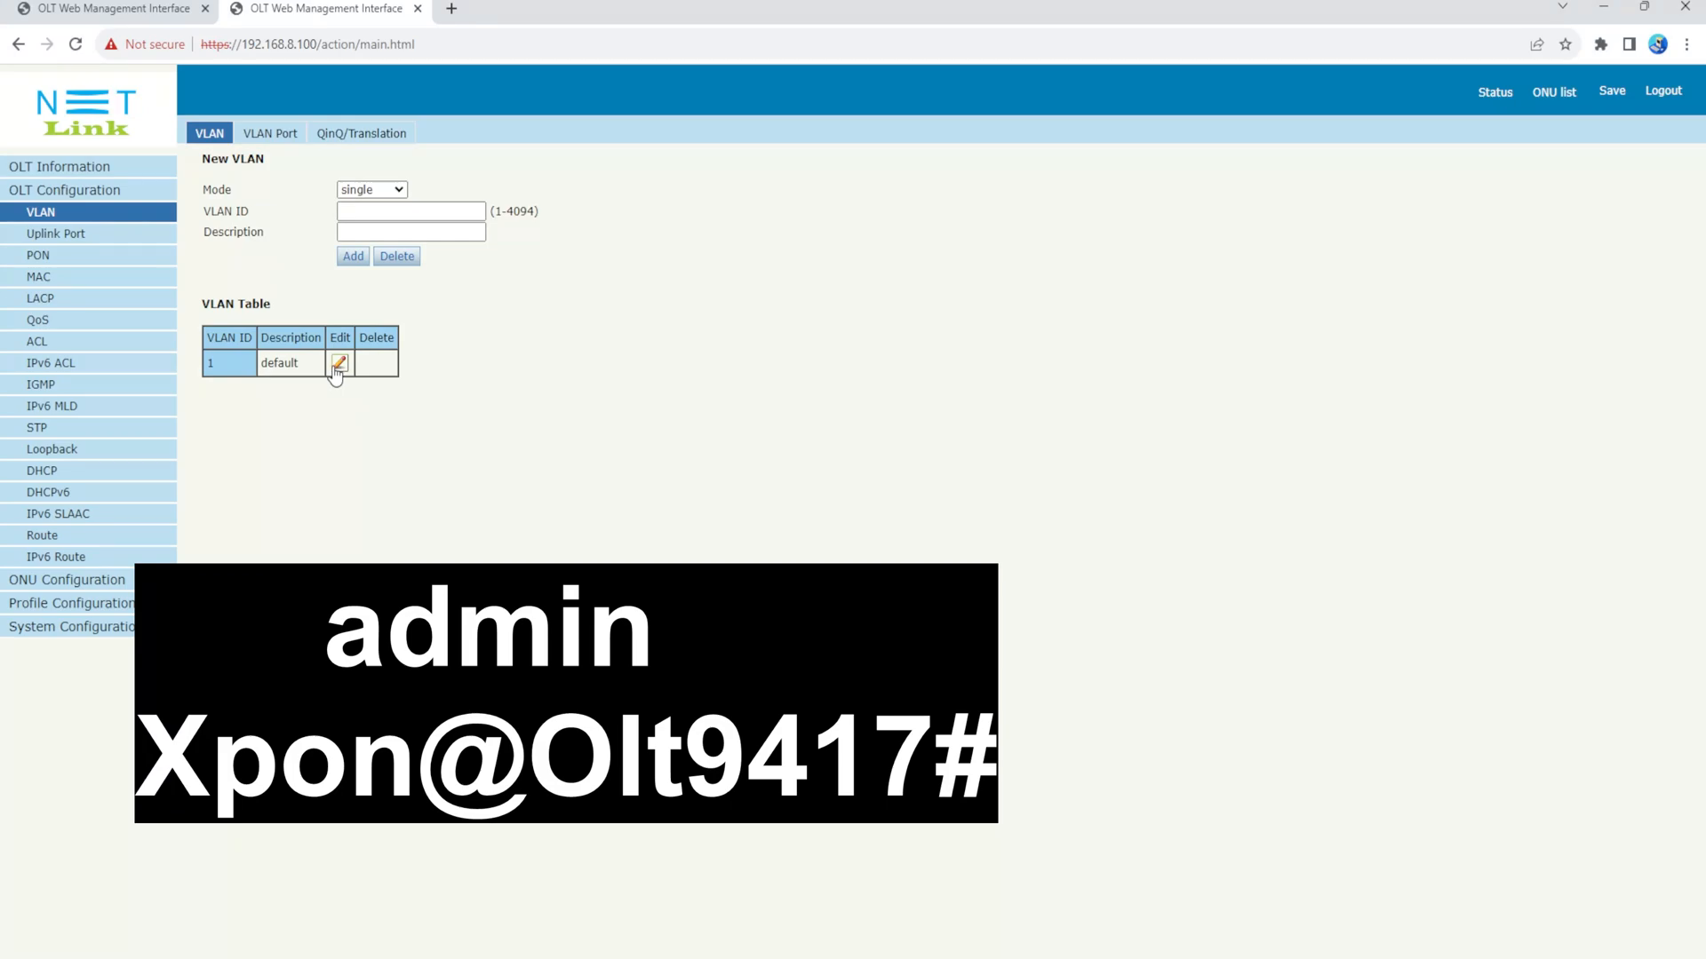
left_click(104, 199)
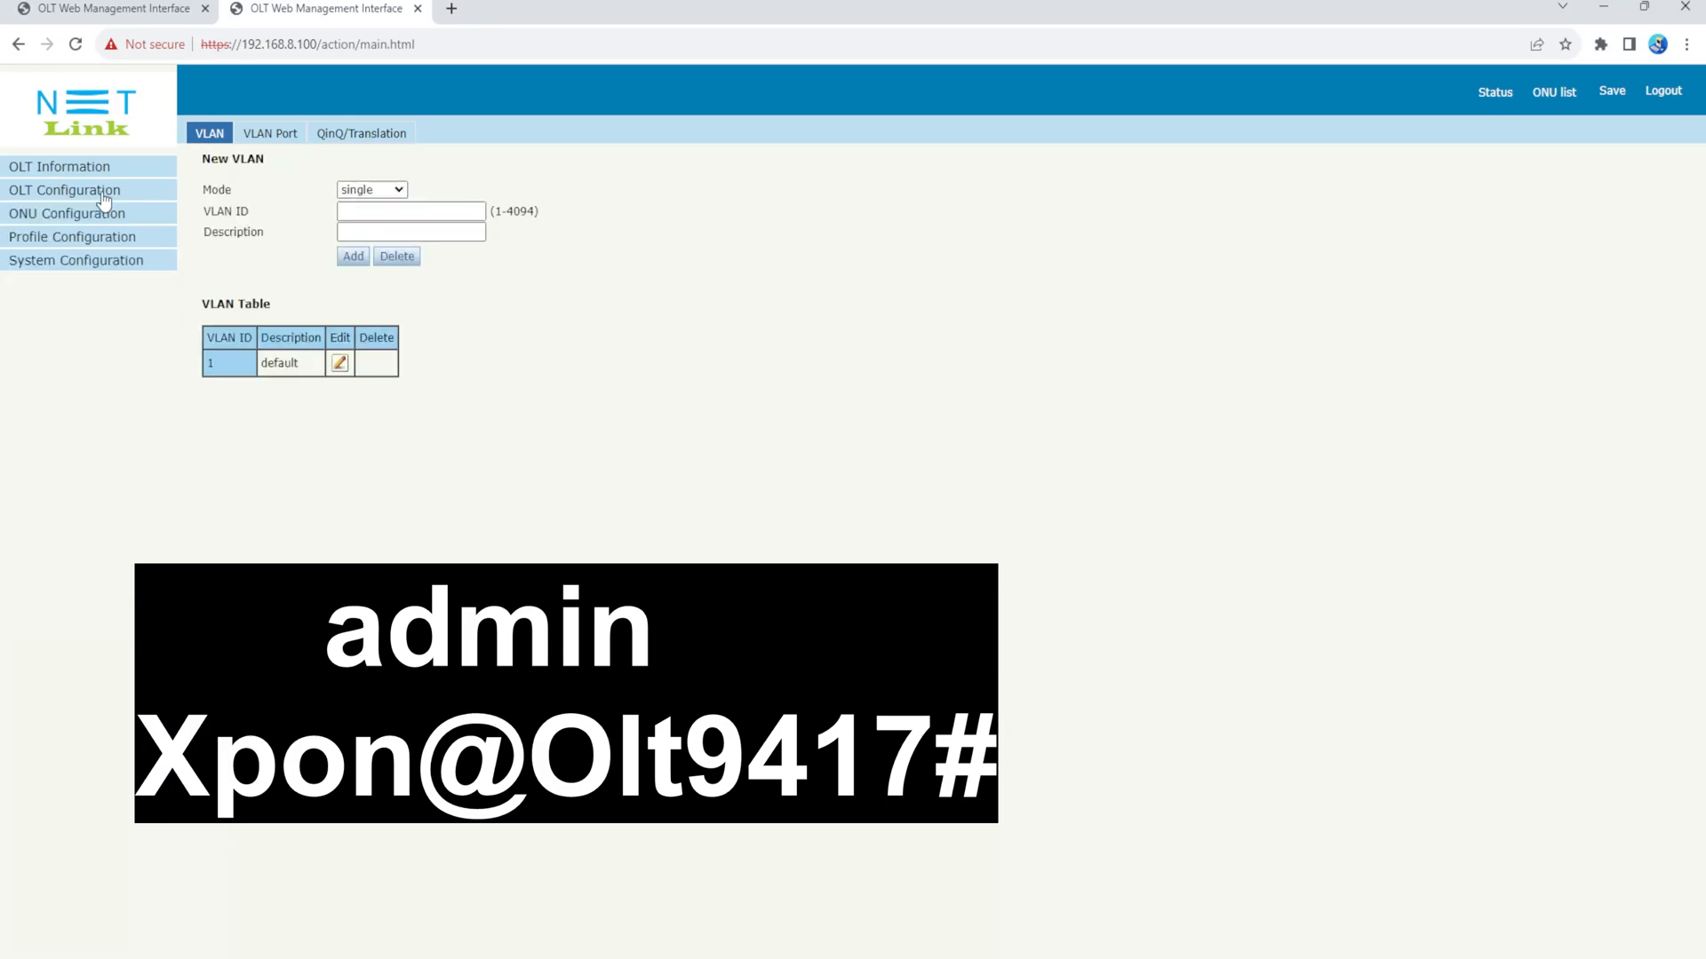
left_click(104, 201)
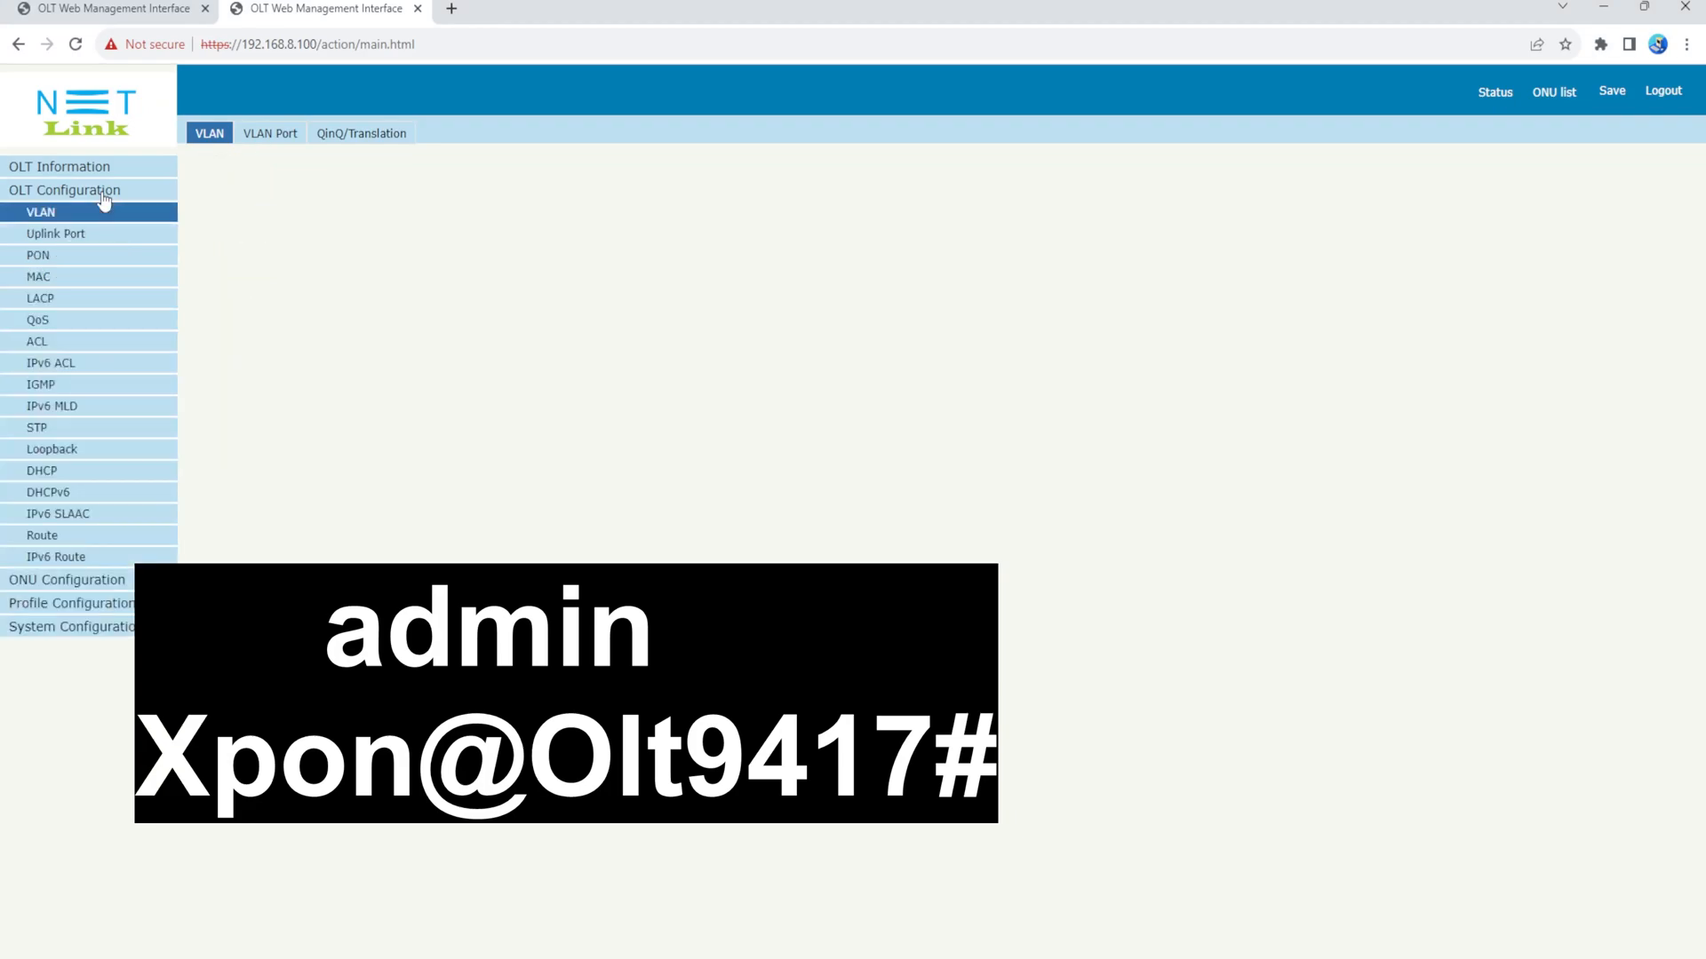
left_click(56, 213)
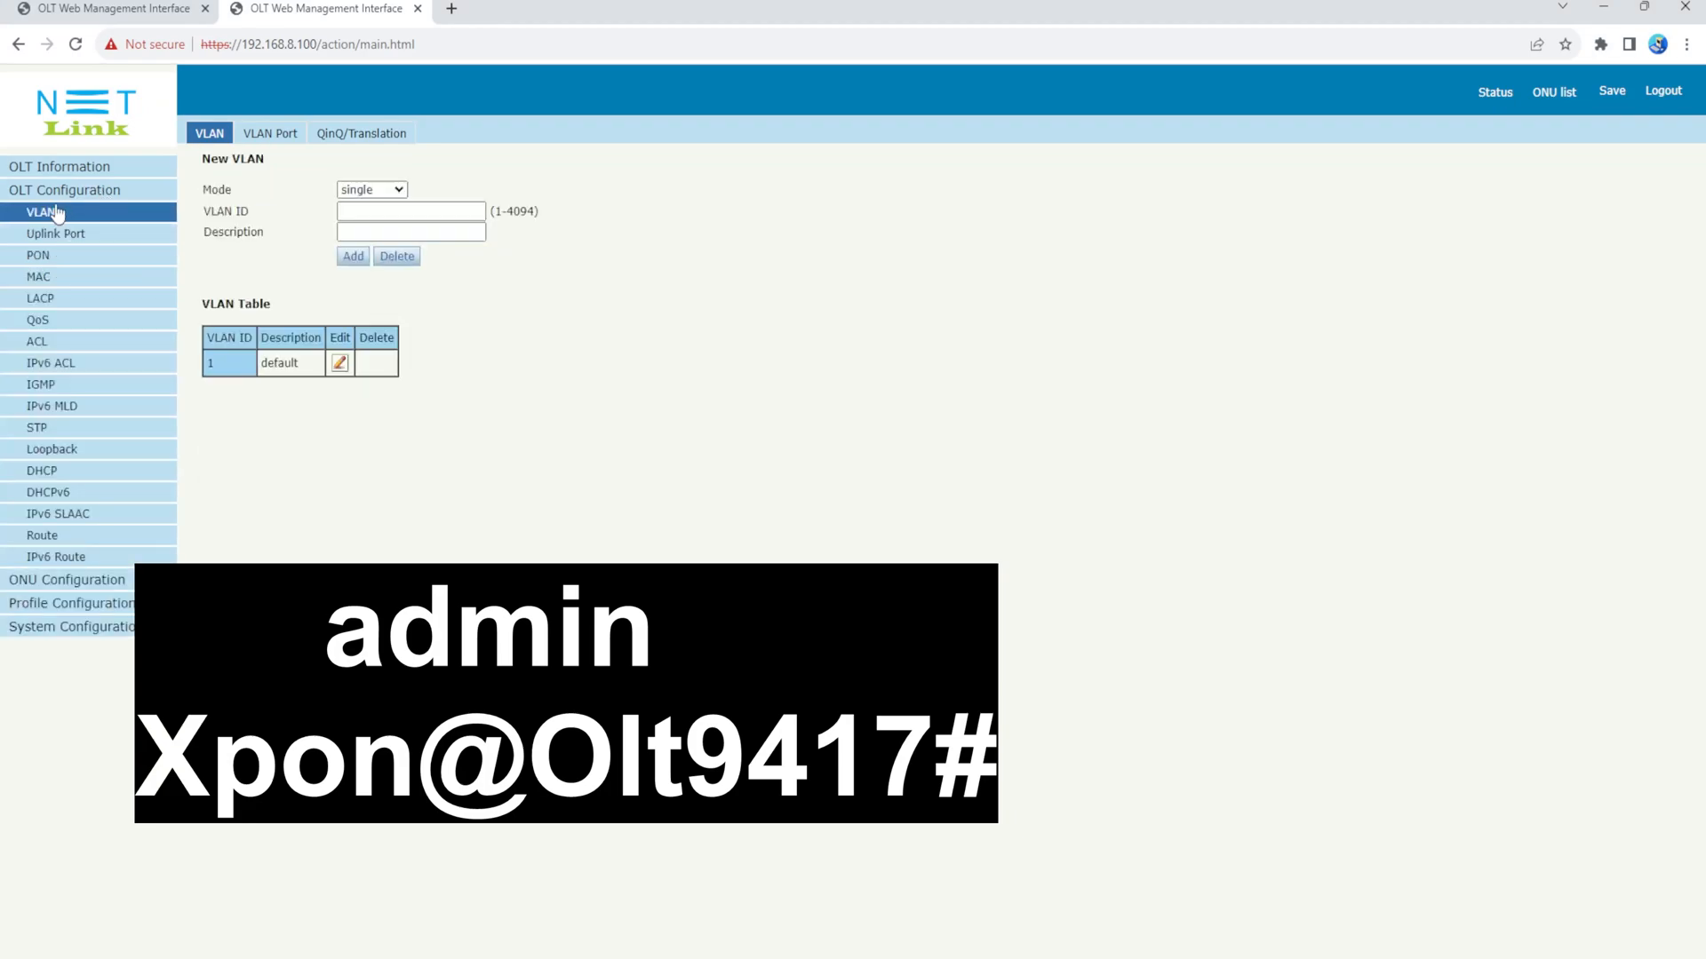
left_click(391, 188)
left_click(388, 219)
left_click(381, 214)
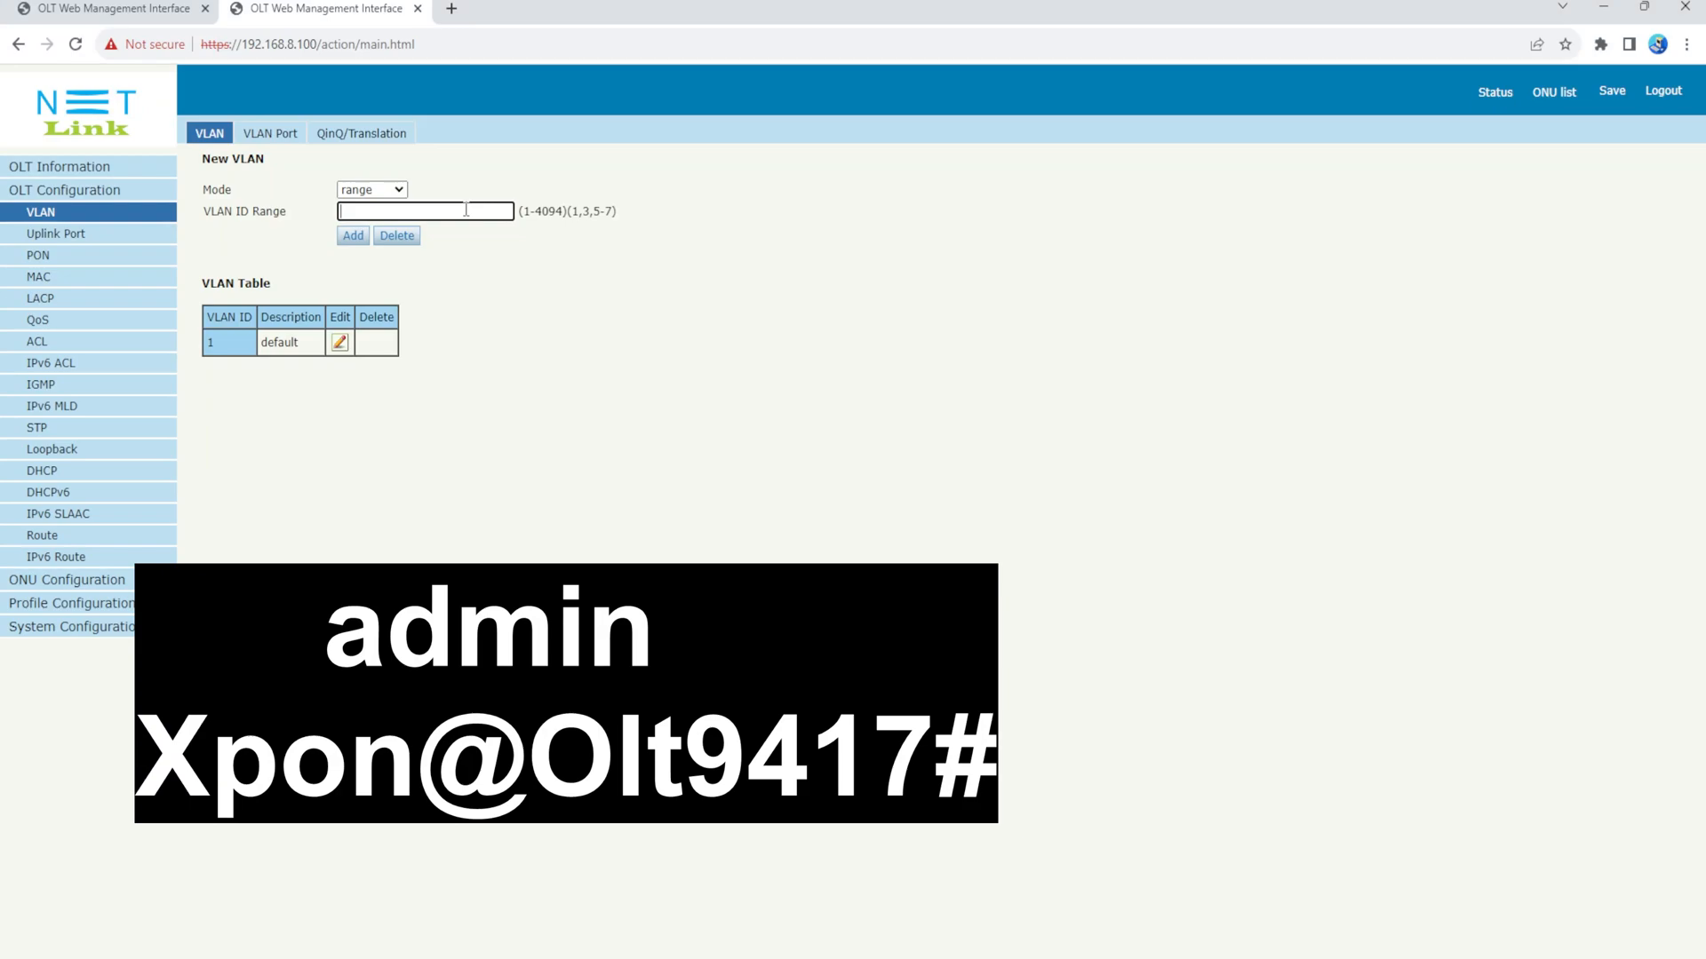
type("25-55")
left_click(354, 238)
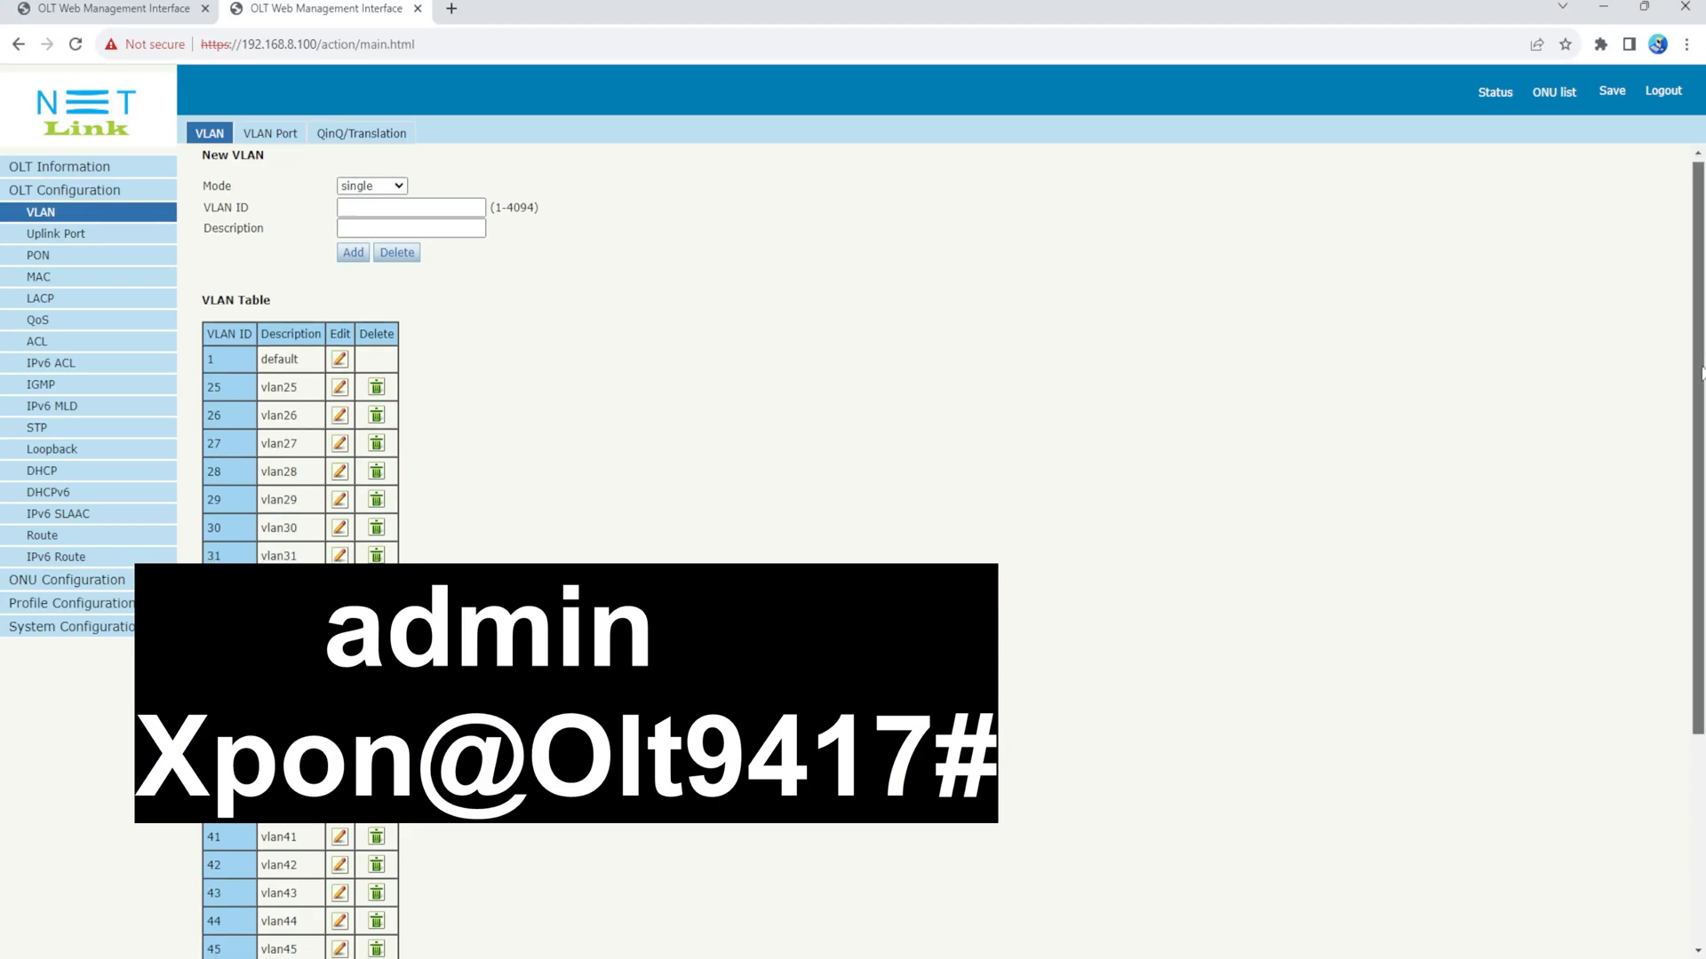
scroll(1649, 902, "down", 3)
scroll(1649, 915, "up", 3)
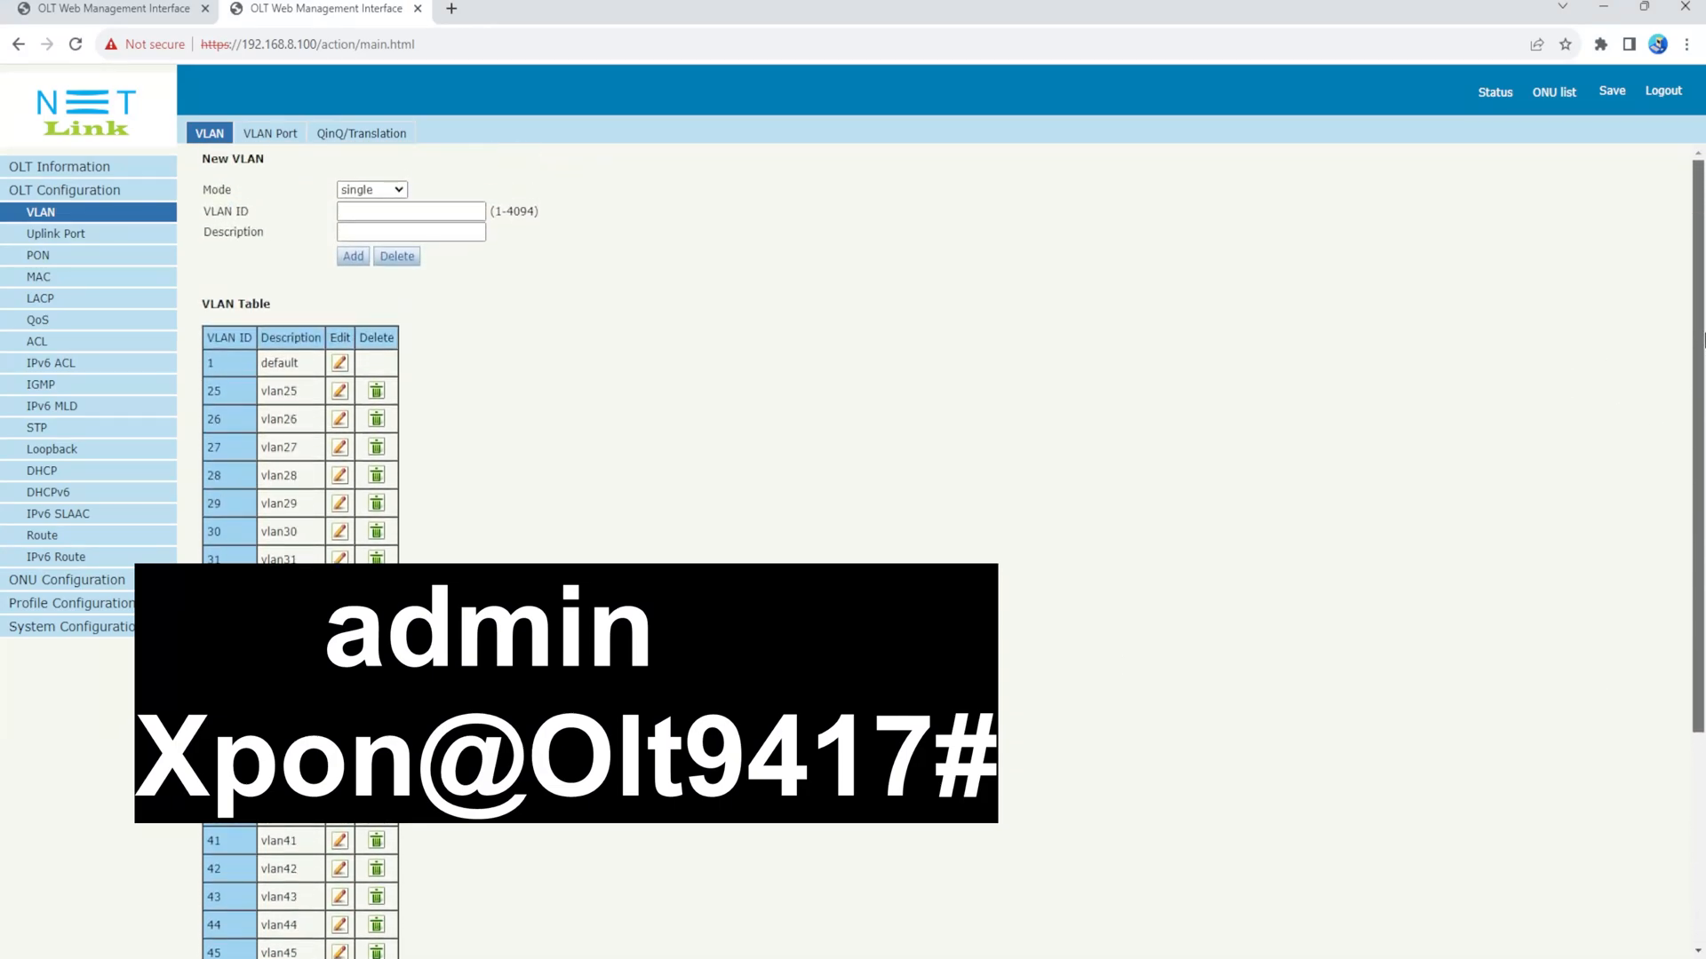
- Delete VLANs 25-55 from the VLAN table using the range mode
left_click(396, 190)
left_click(377, 218)
left_click(377, 215)
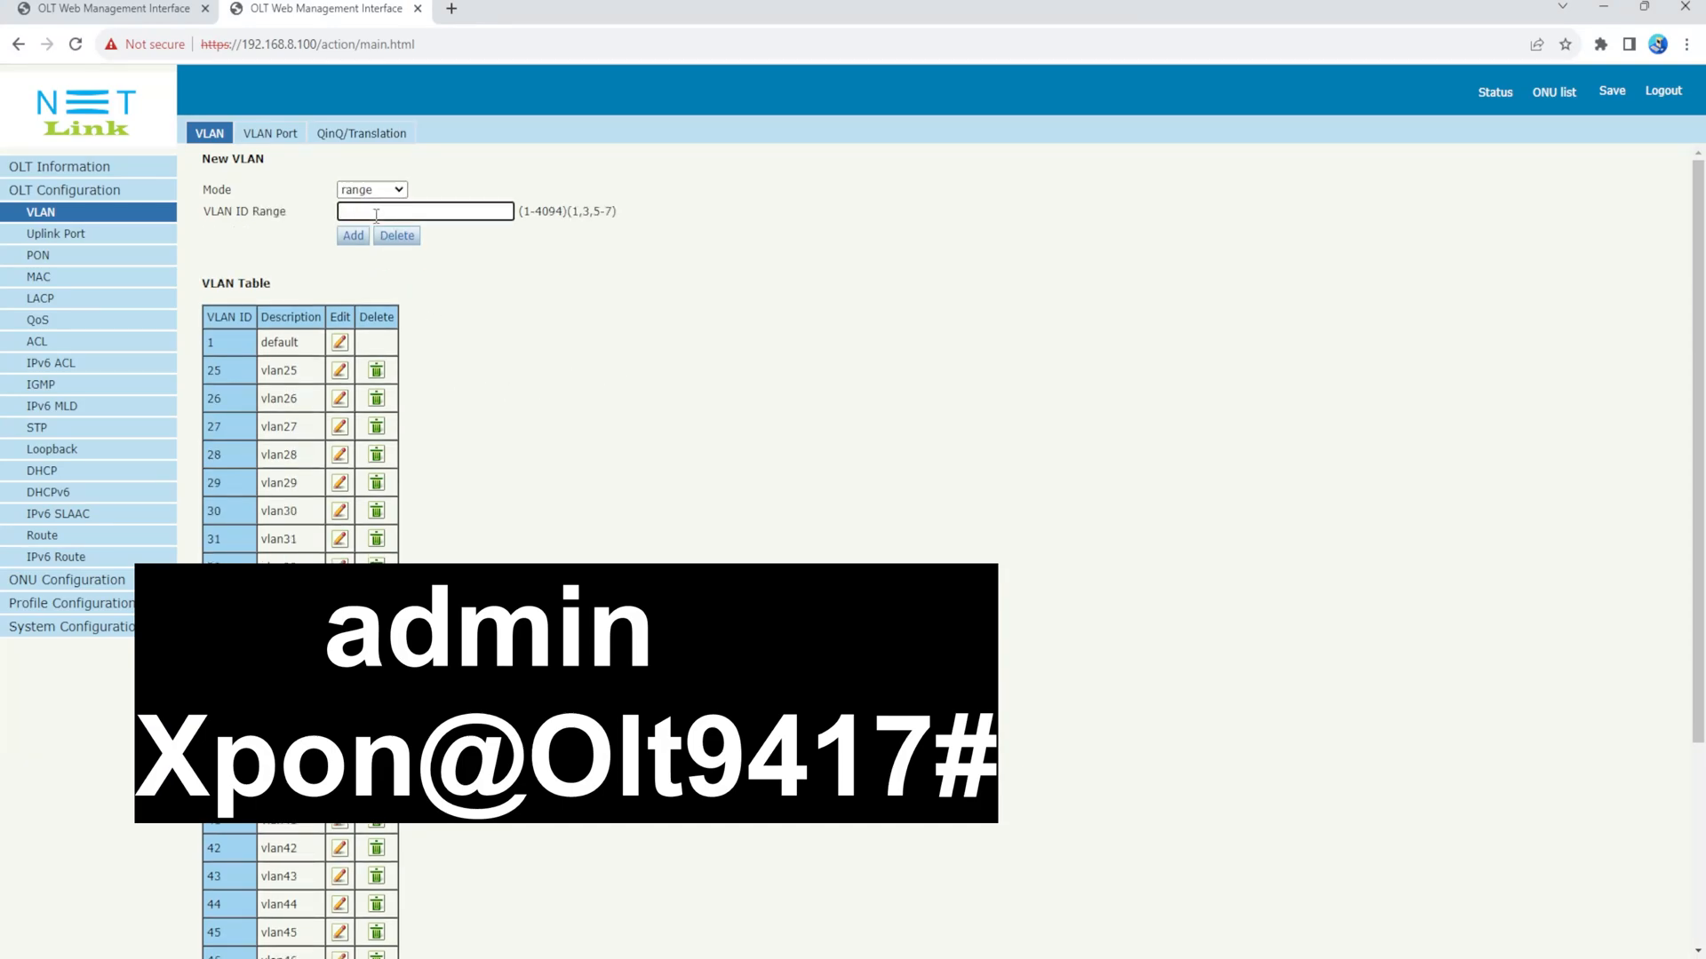
type("25-55")
left_click(399, 237)
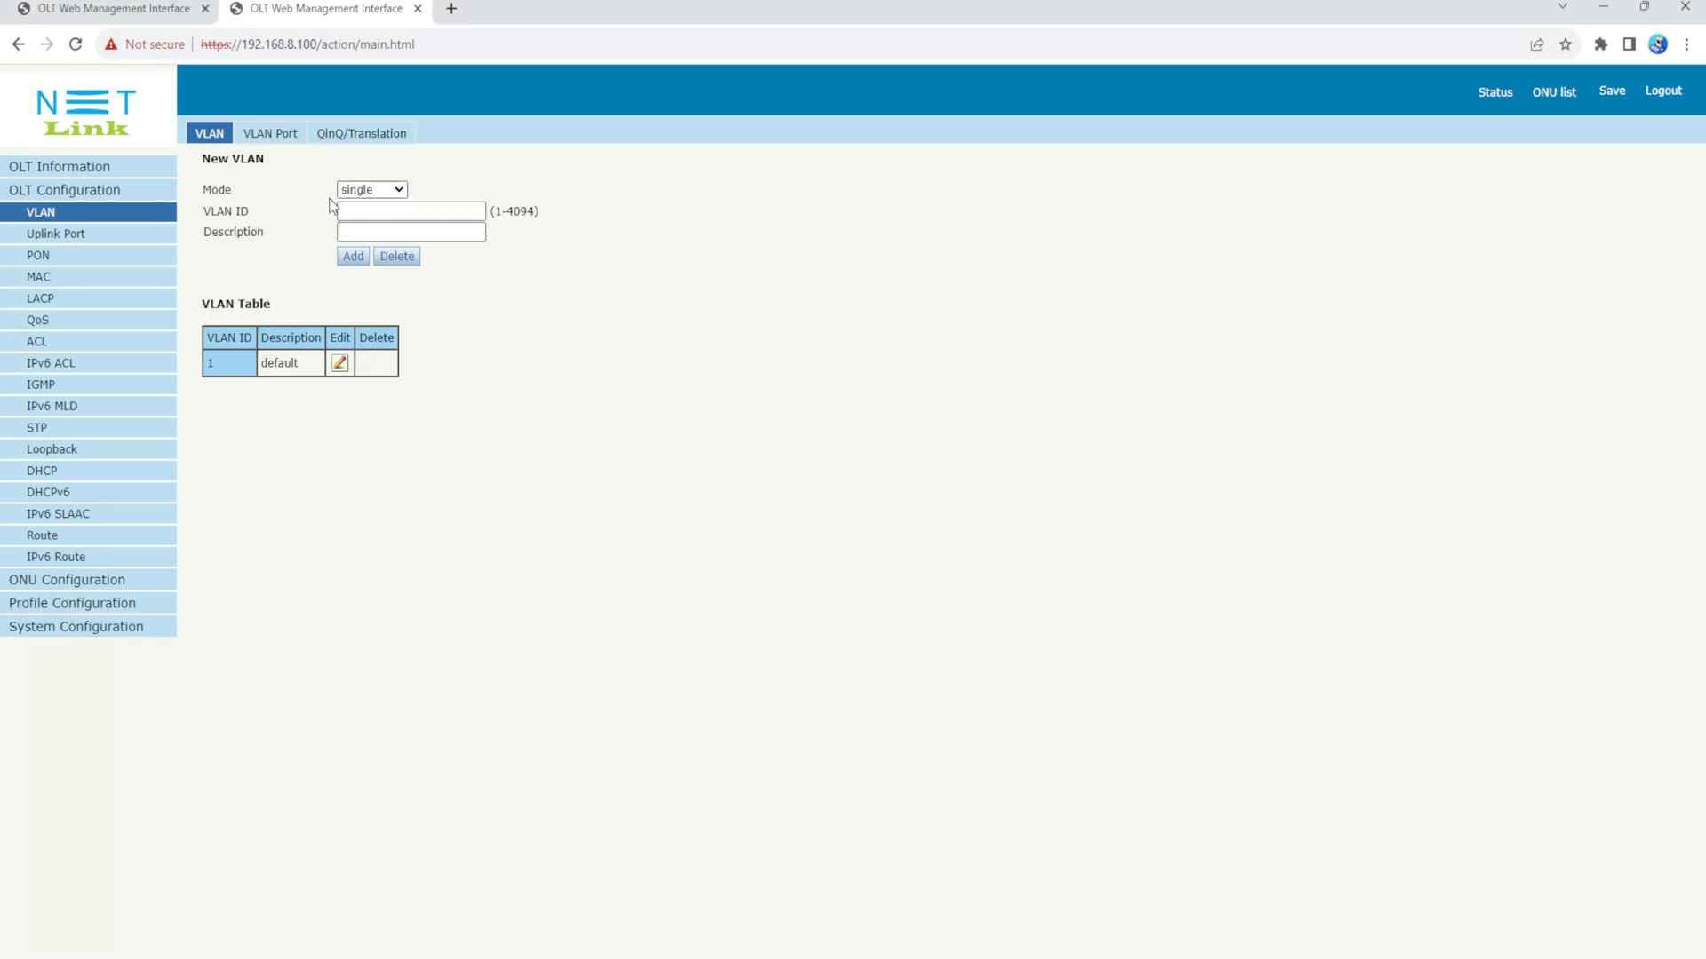
- Add a single VLAN with ID 120 and the description vlan120
left_click(388, 209)
left_click(358, 231)
type("vlan120")
left_click(354, 255)
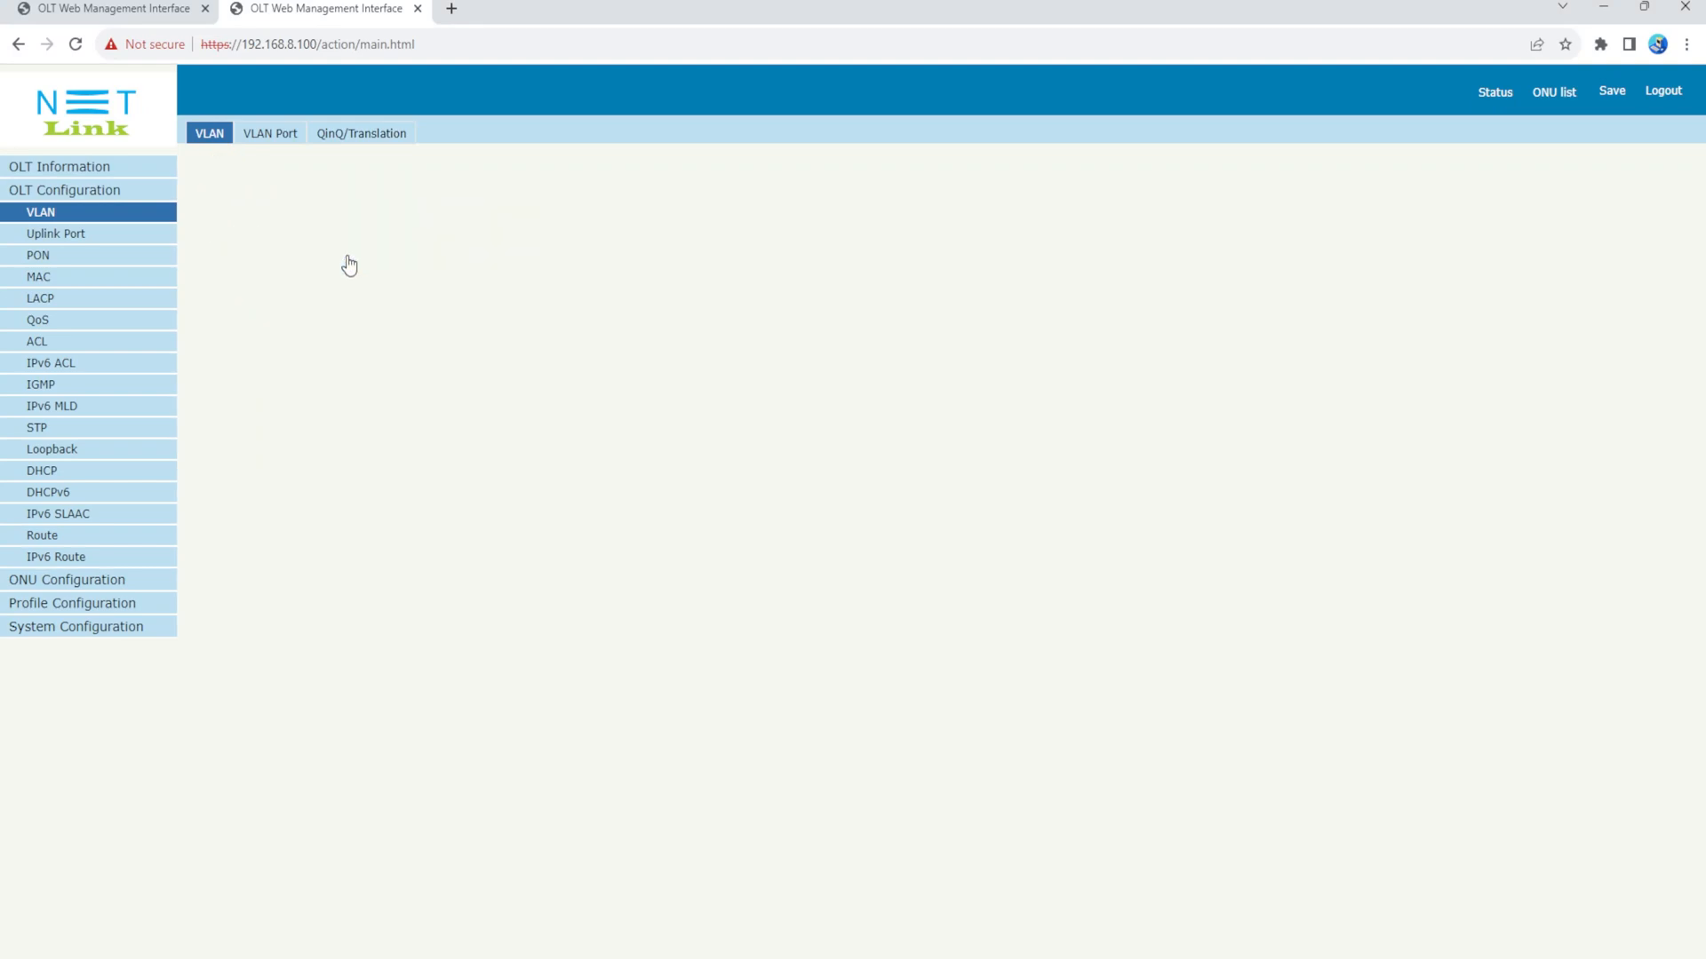
left_click_drag(208, 401, 317, 415)
left_click(260, 457)
left_click(372, 189)
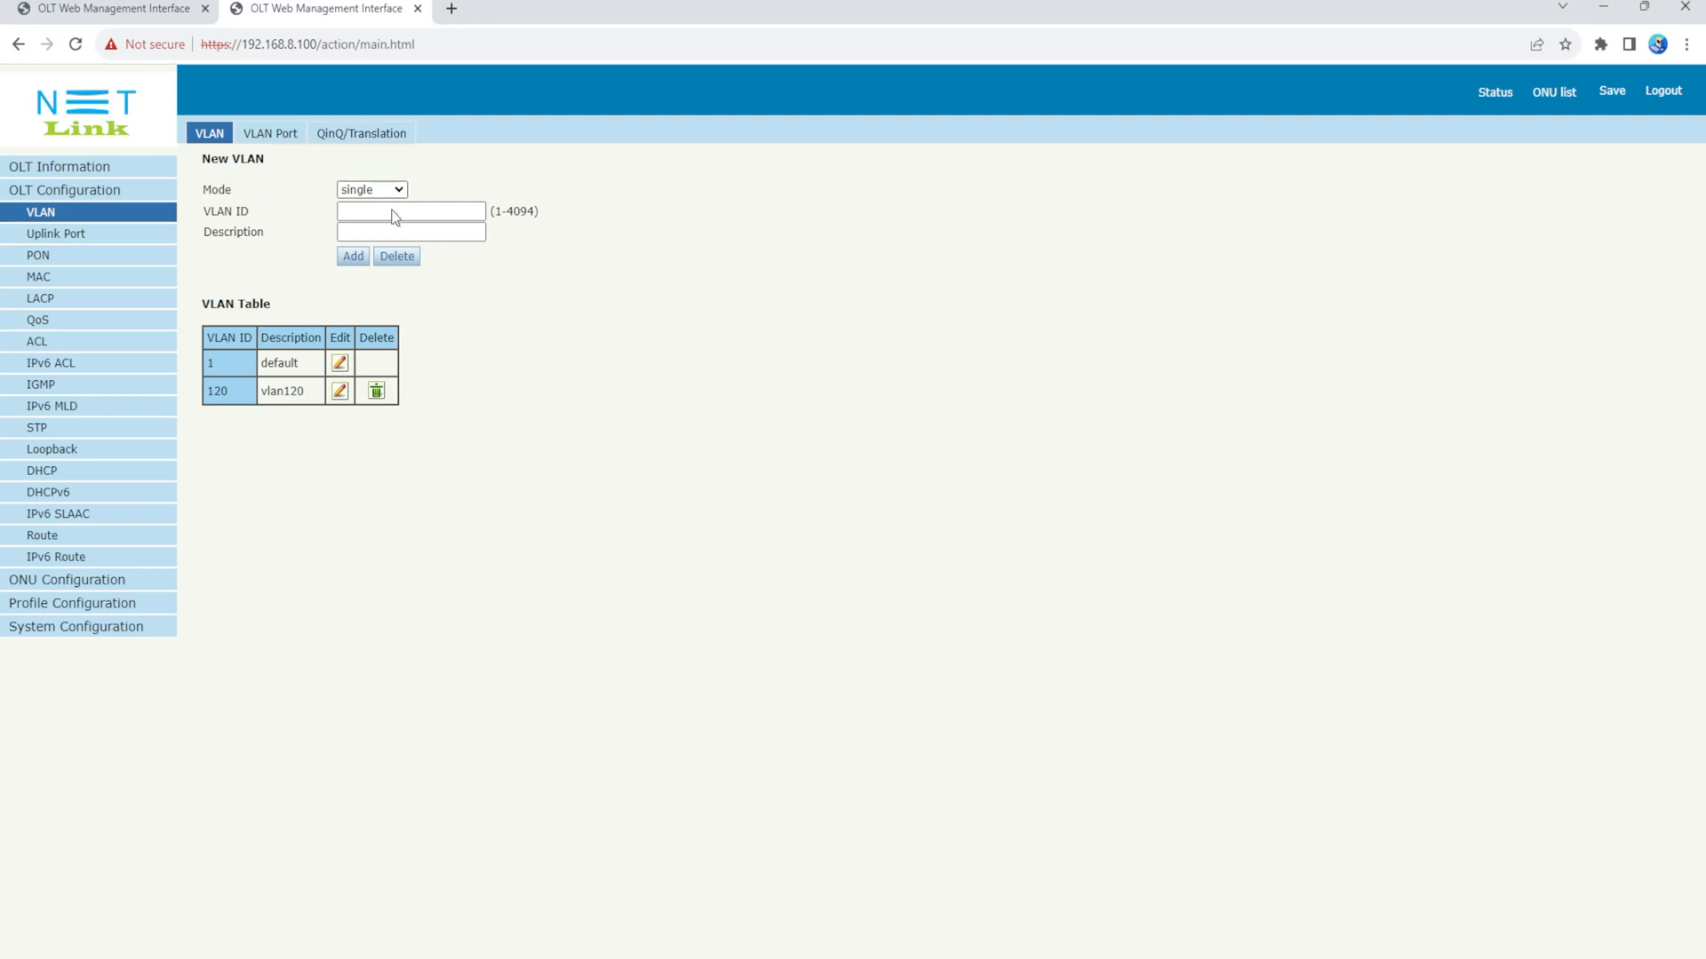
left_click(389, 222)
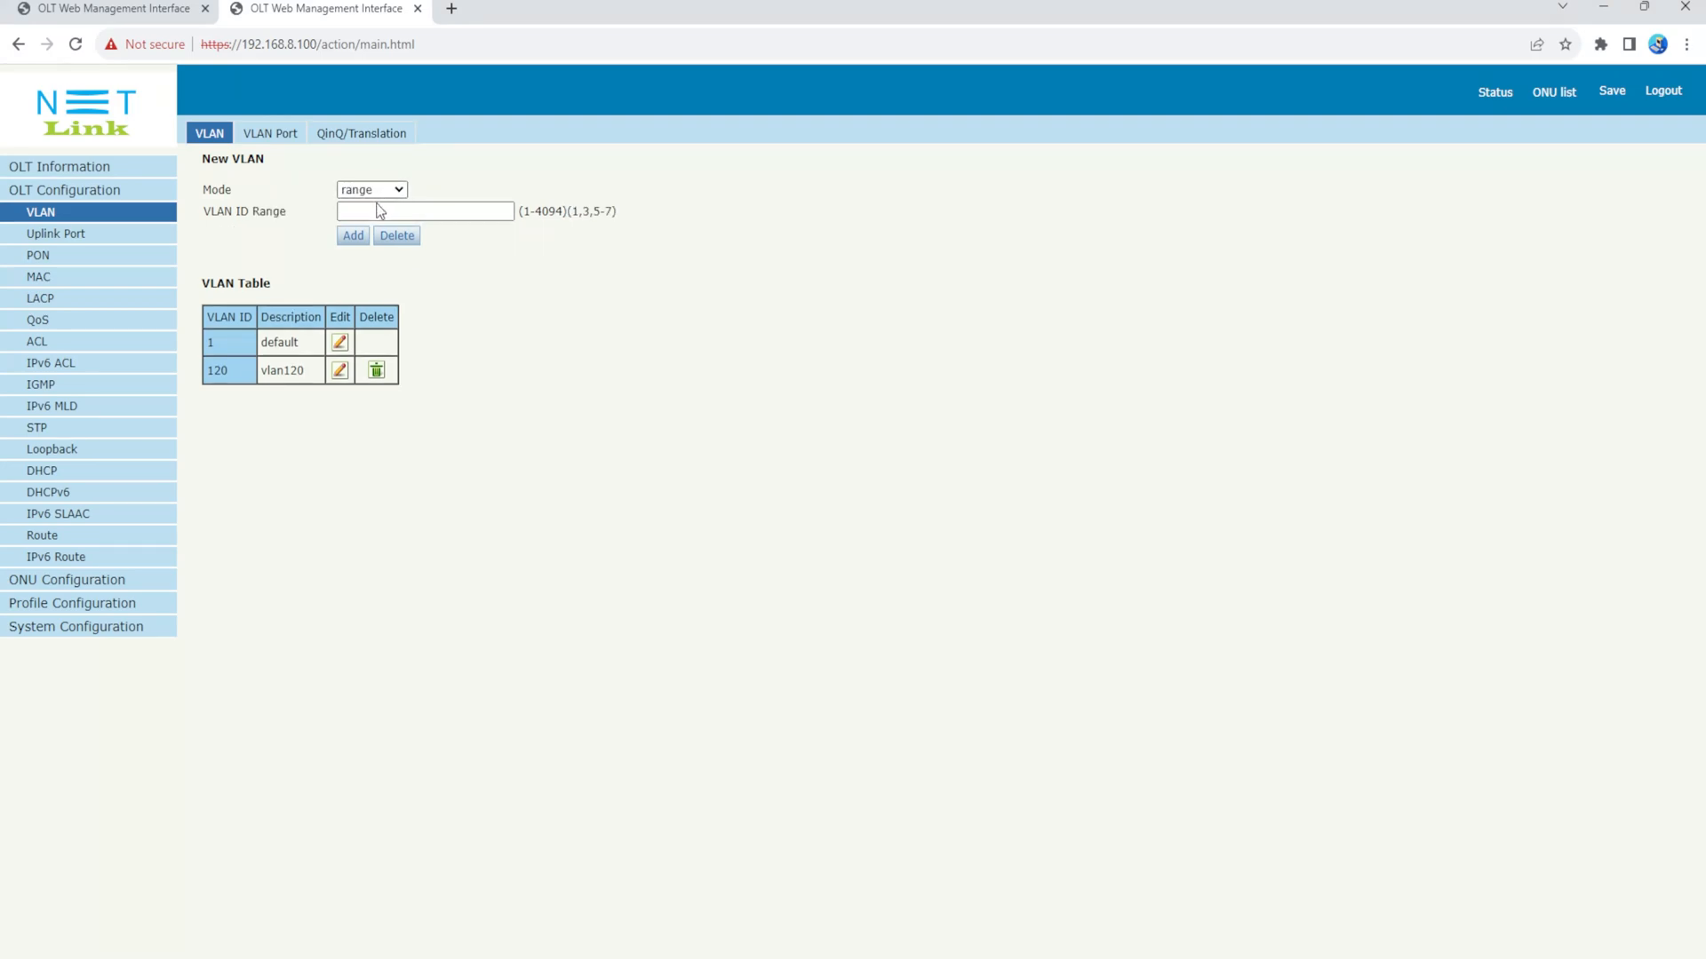
left_click(373, 189)
left_click(378, 204)
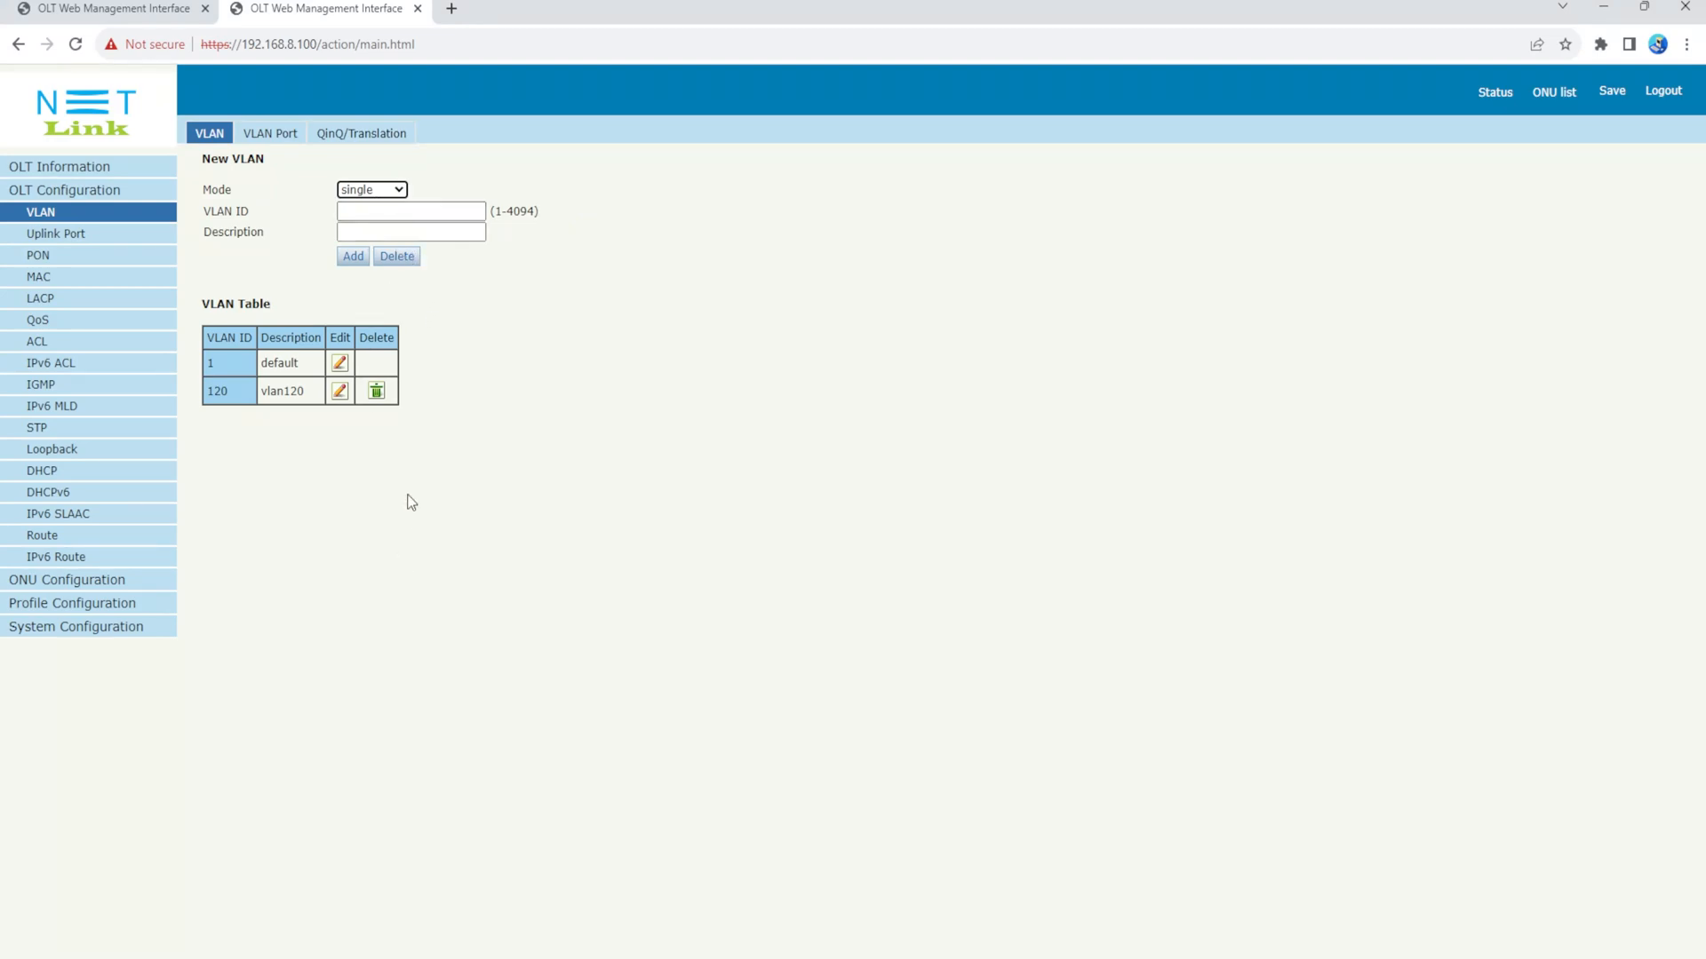
- Delete the single VLAN with ID 120 from the VLAN table
left_click(363, 213)
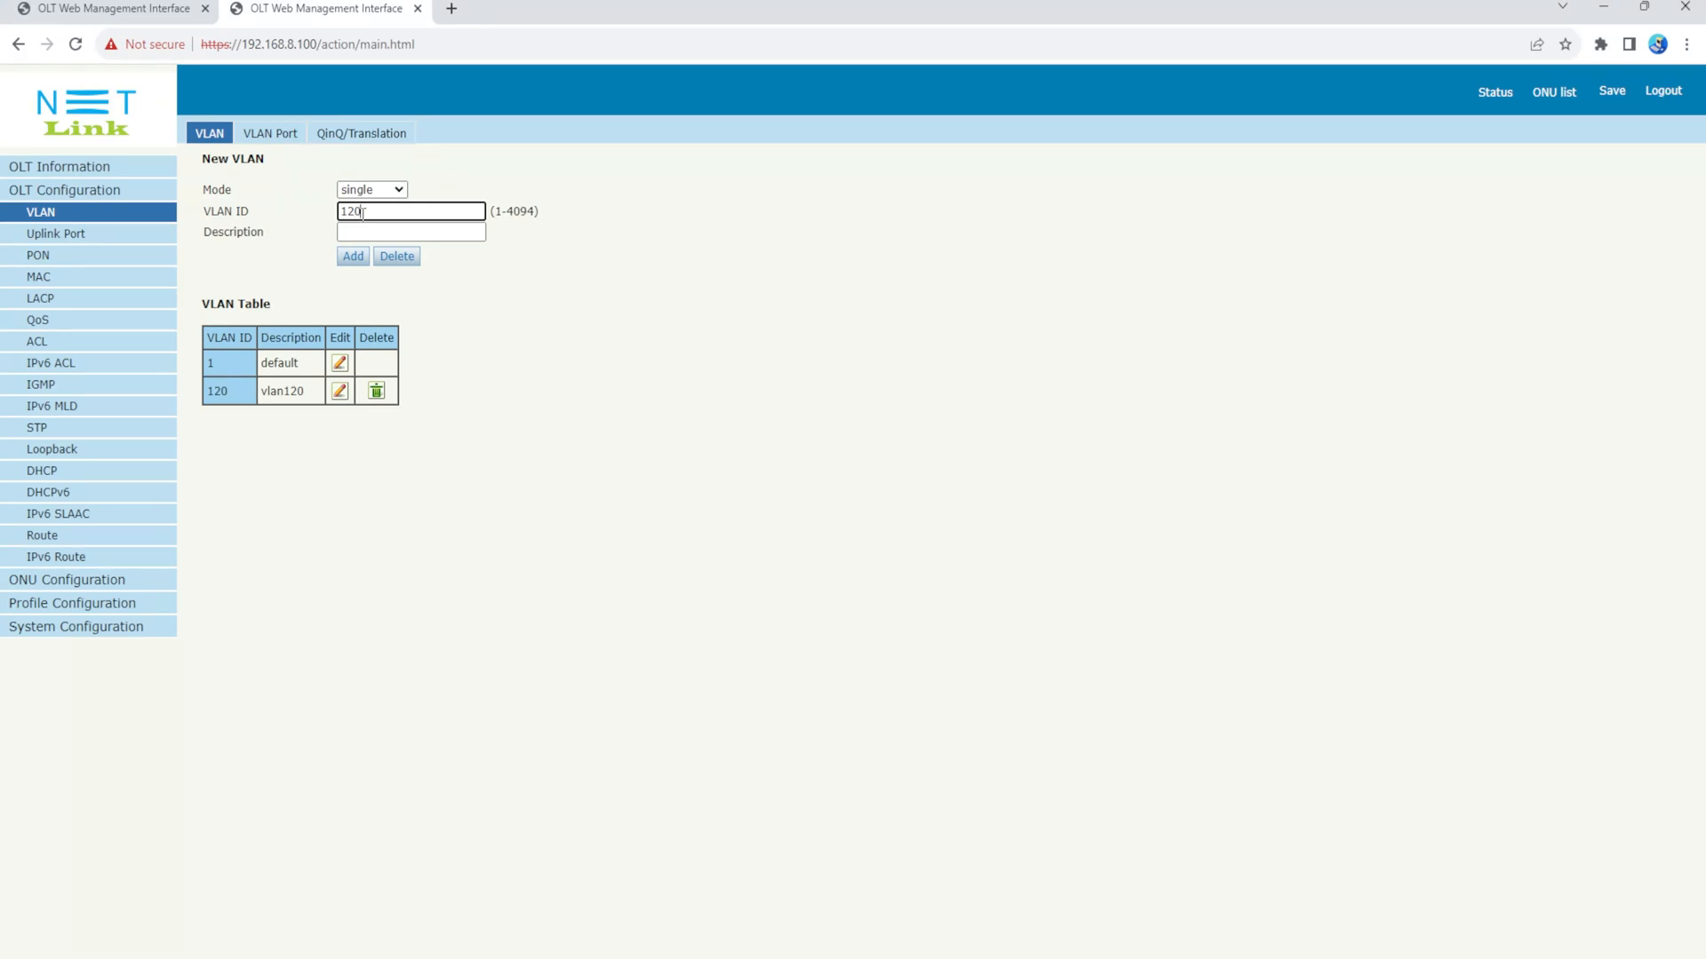
type("120")
left_click(401, 260)
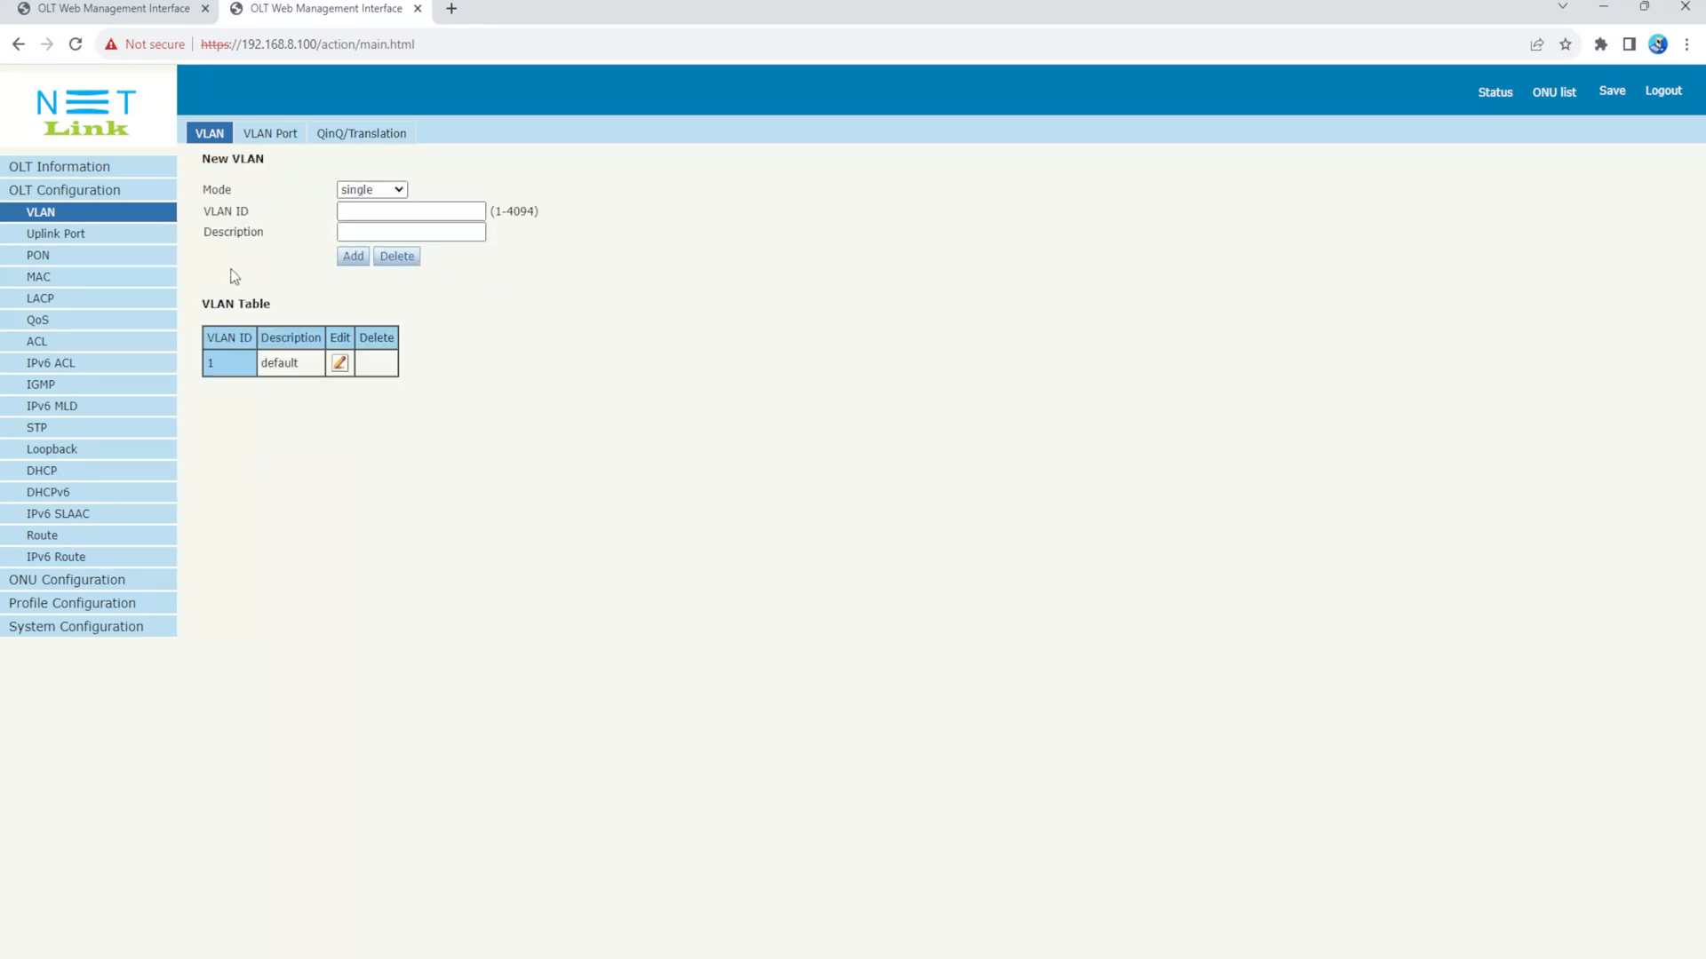
- Add VLANs 120-130 to the OLT's VLAN table using the range mode
left_click(372, 190)
left_click(369, 219)
left_click(390, 211)
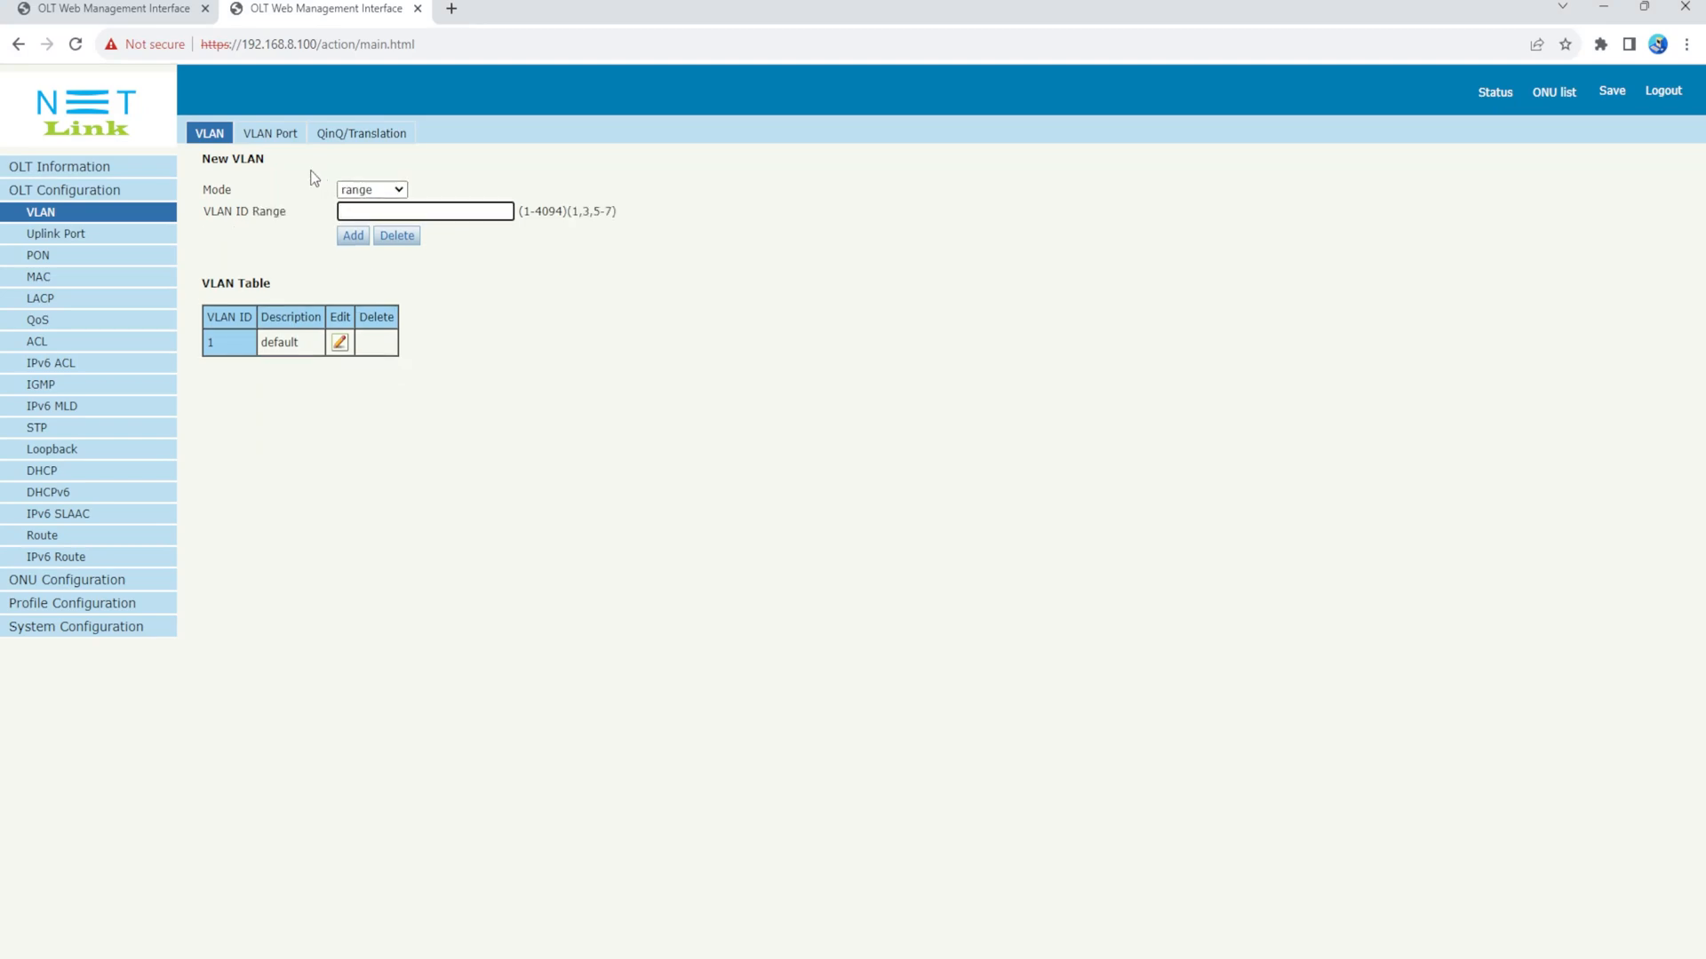
left_click(353, 236)
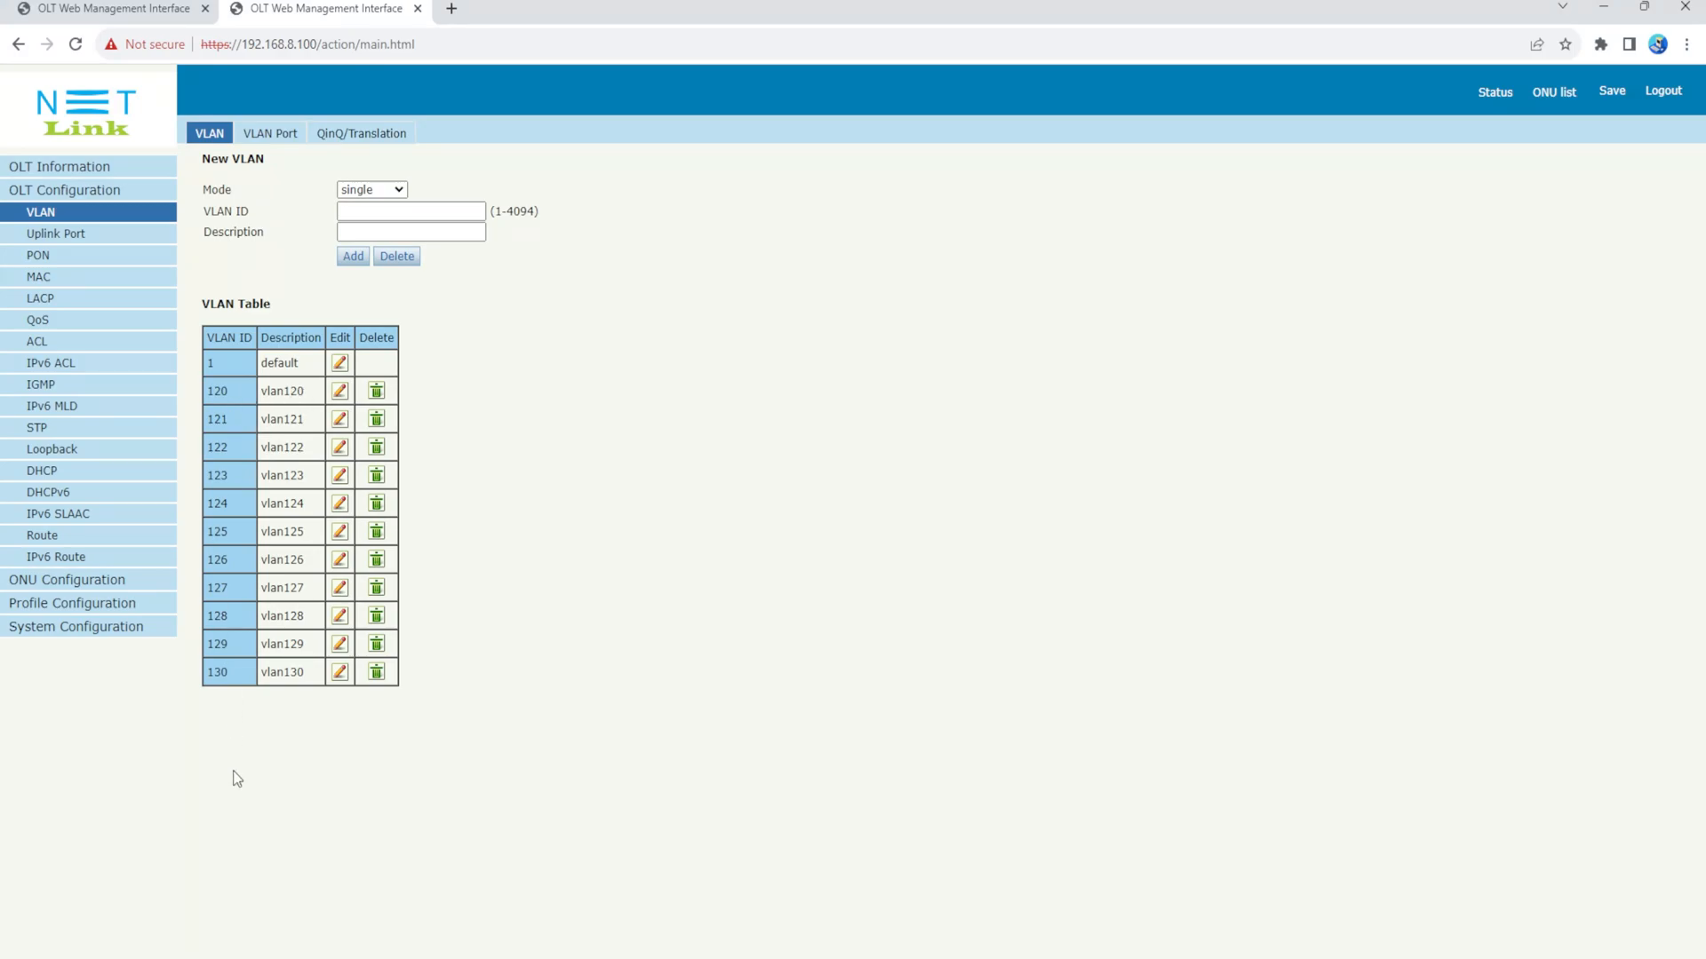
left_click_drag(258, 692, 342, 697)
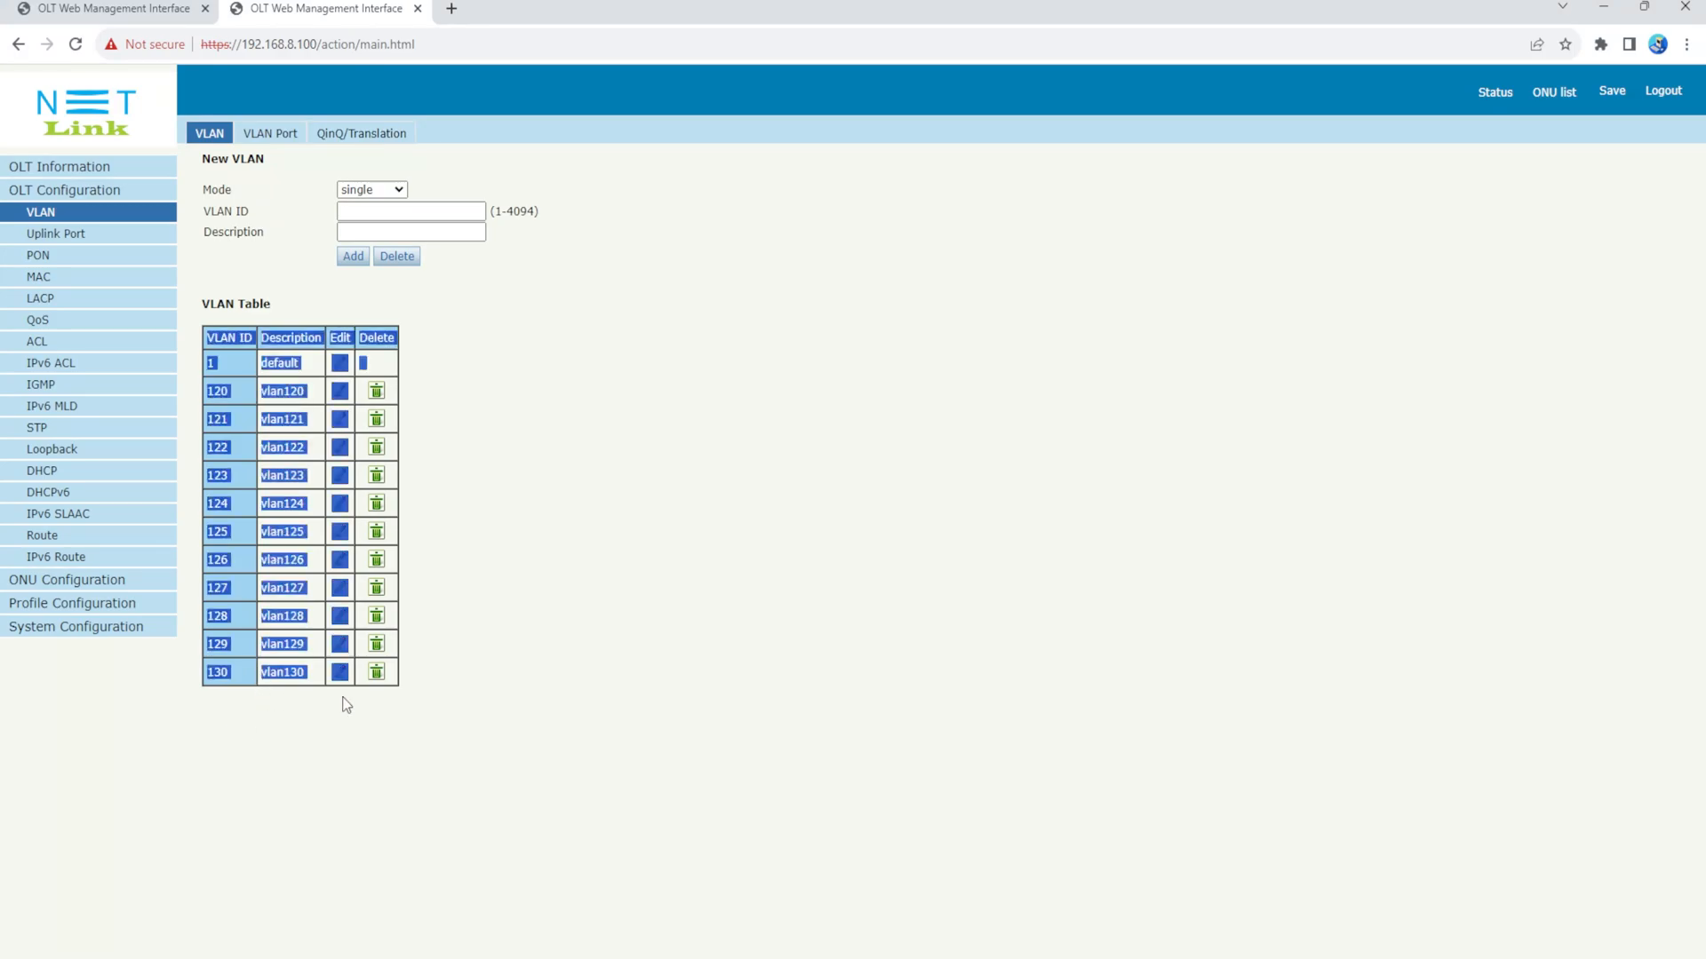
left_click(710, 726)
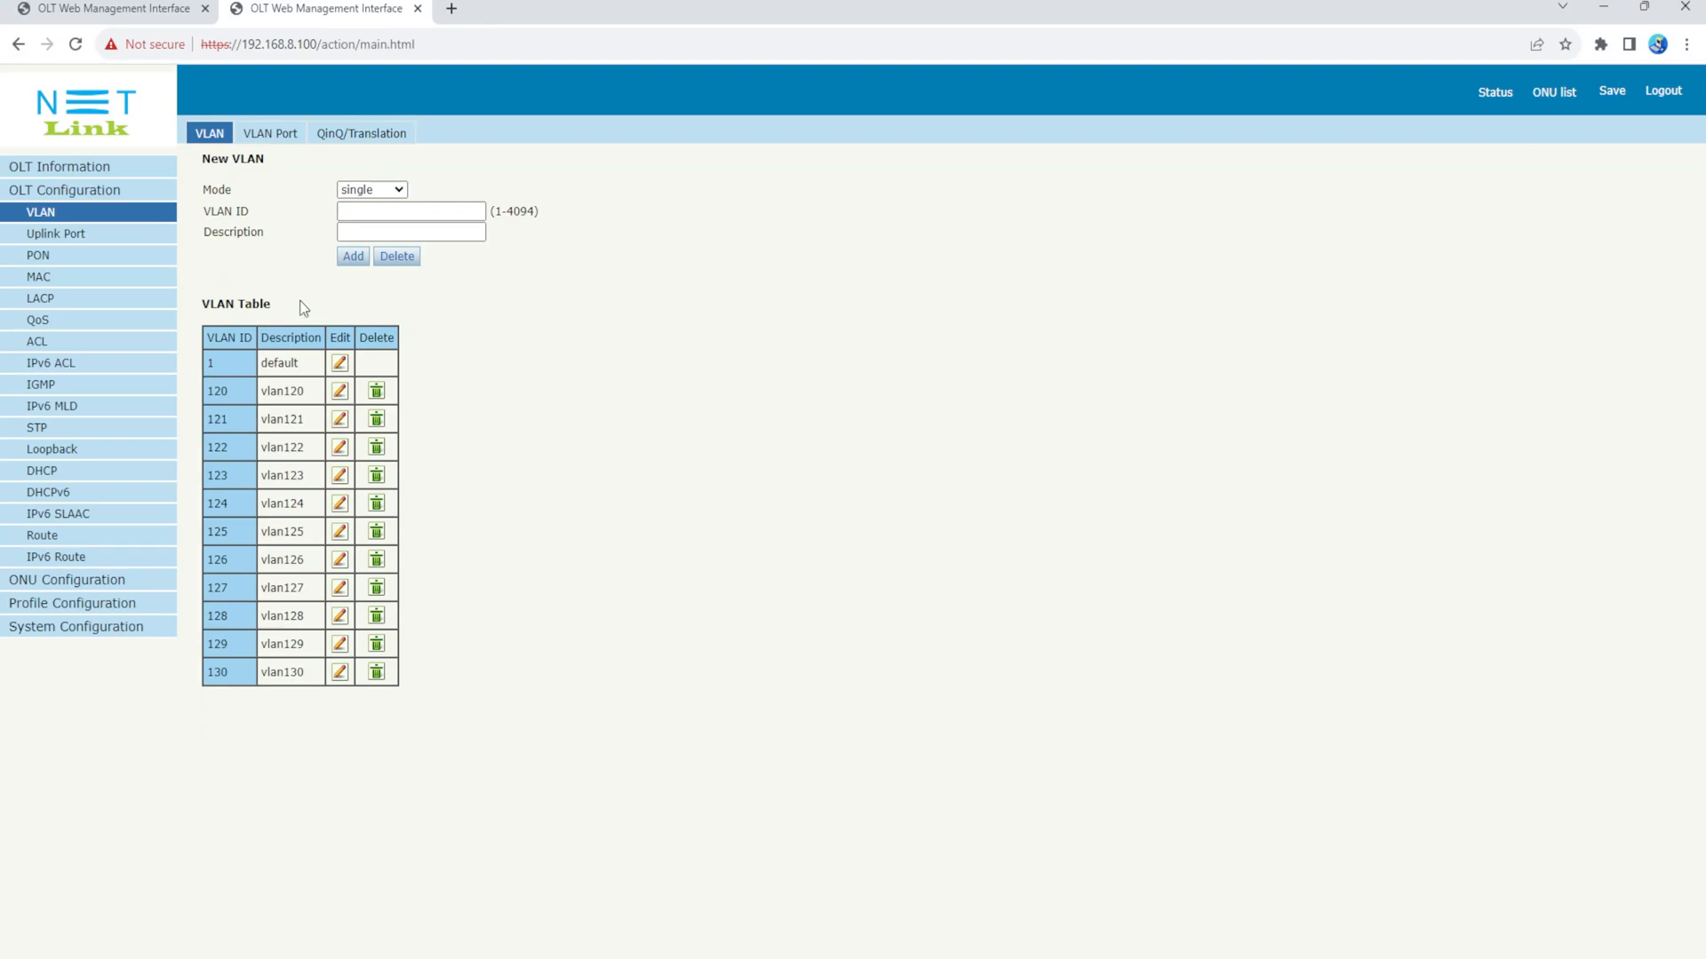
- Review the link status and traffic statistics of uplink ports GE1 to GE8
left_click(74, 237)
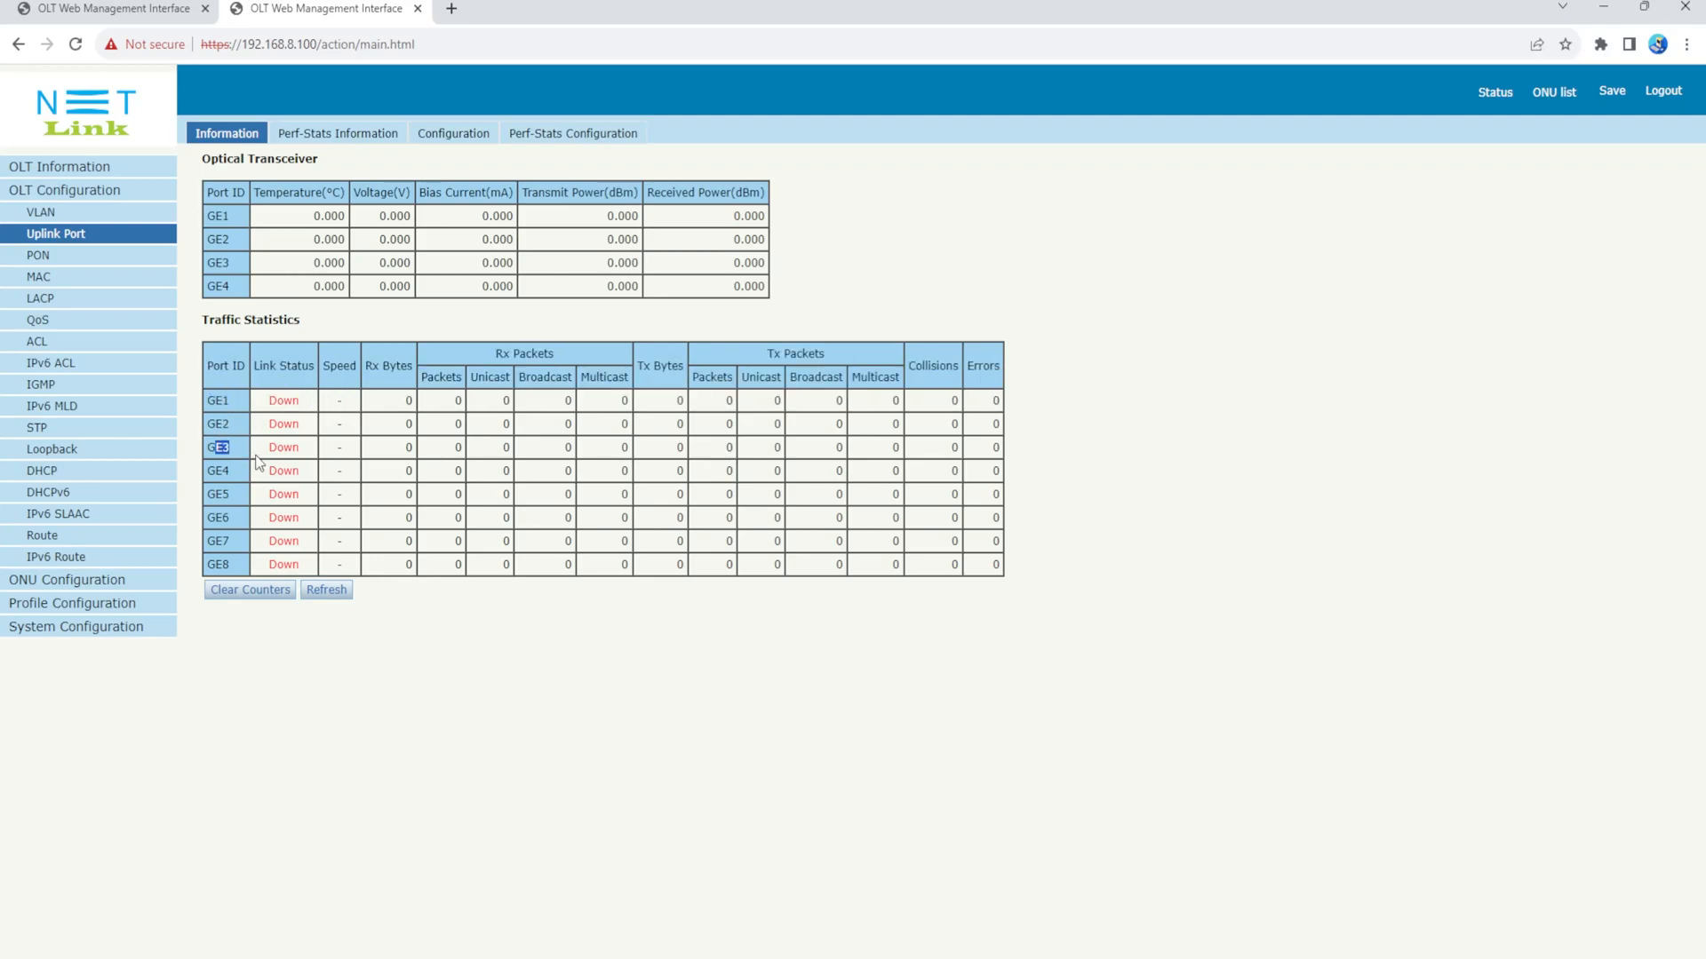
left_click_drag(222, 466, 214, 554)
left_click(256, 646)
left_click_drag(299, 414, 233, 425)
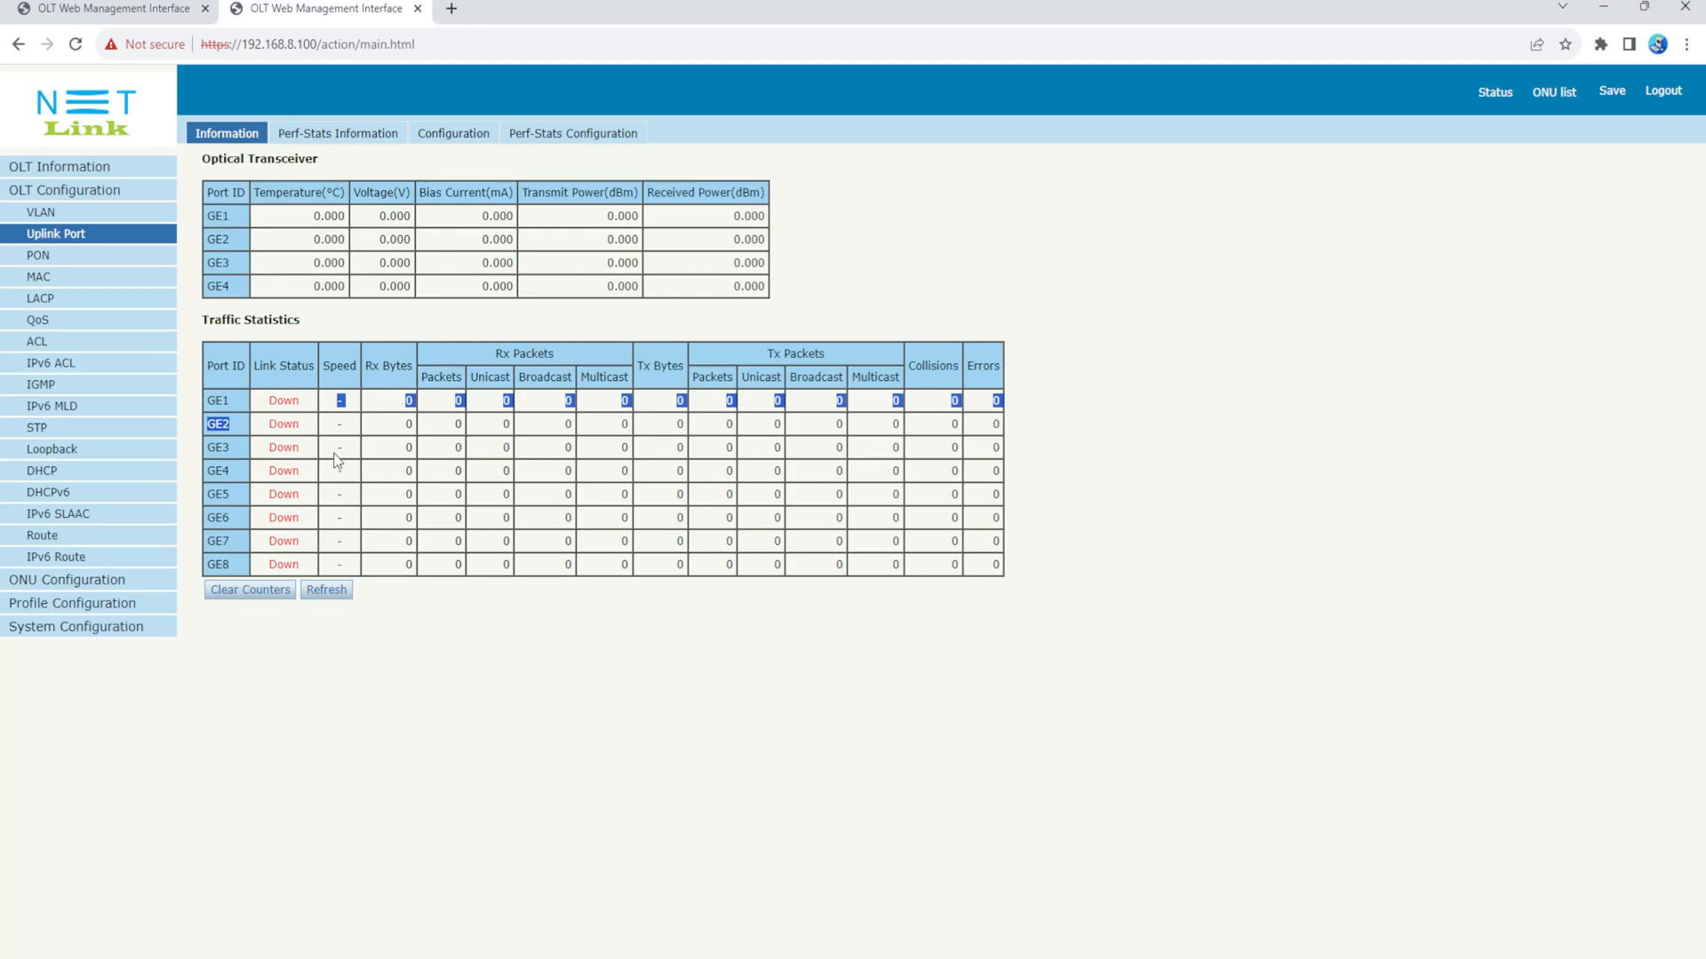
left_click(288, 464)
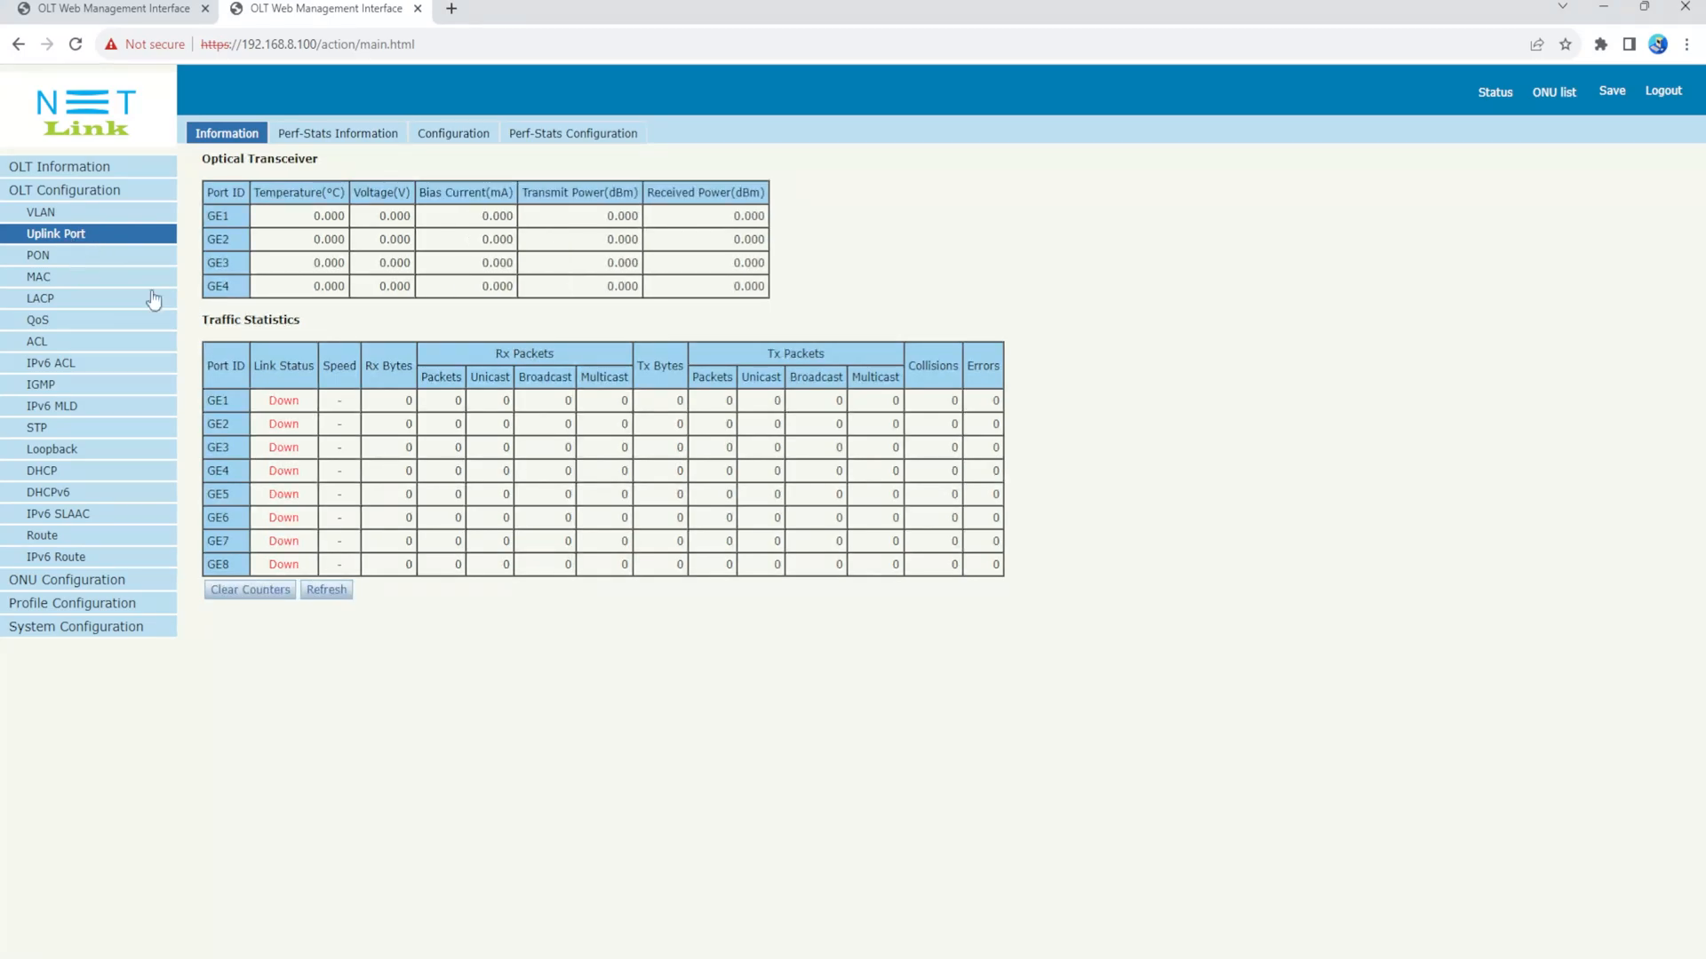
- Set the description of uplink port GE1 to ISP and submit the uplink port configuration
left_click(440, 138)
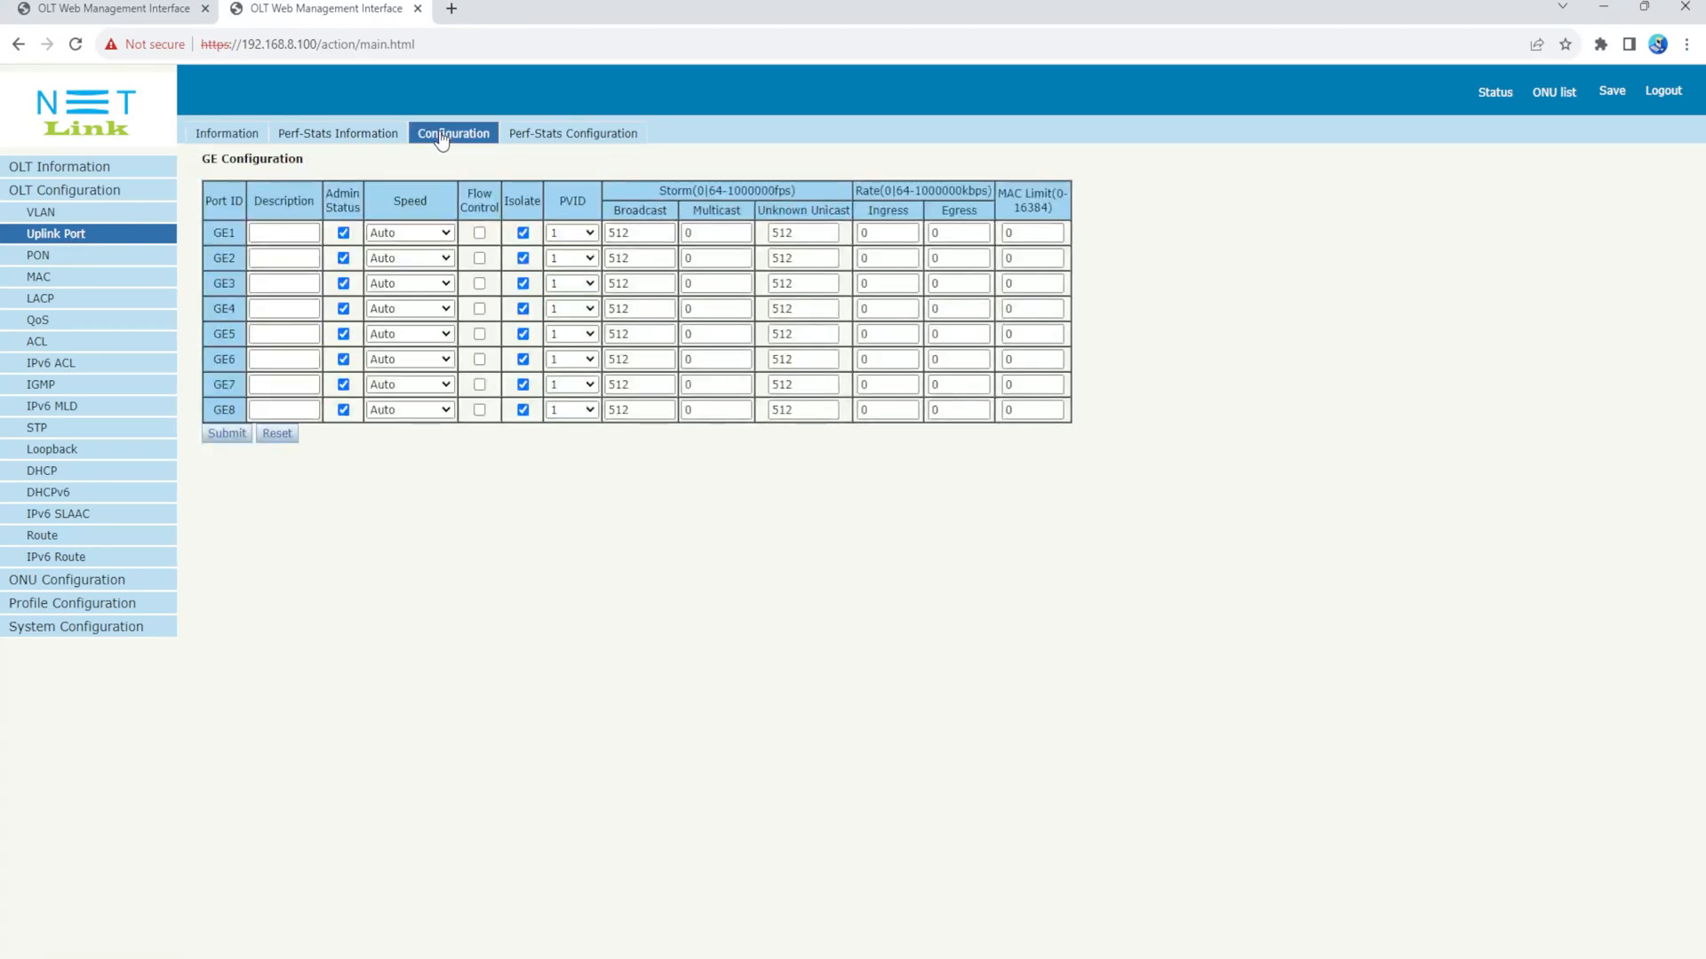
left_click(278, 229)
left_click(271, 257)
left_click(285, 230)
type("ISP-1")
left_click(227, 435)
left_click(278, 254)
left_click(224, 436)
- In the port VLAN configuration for VLAN 120, set uplink port GE1 to Trunk mode and Tag
left_click(40, 213)
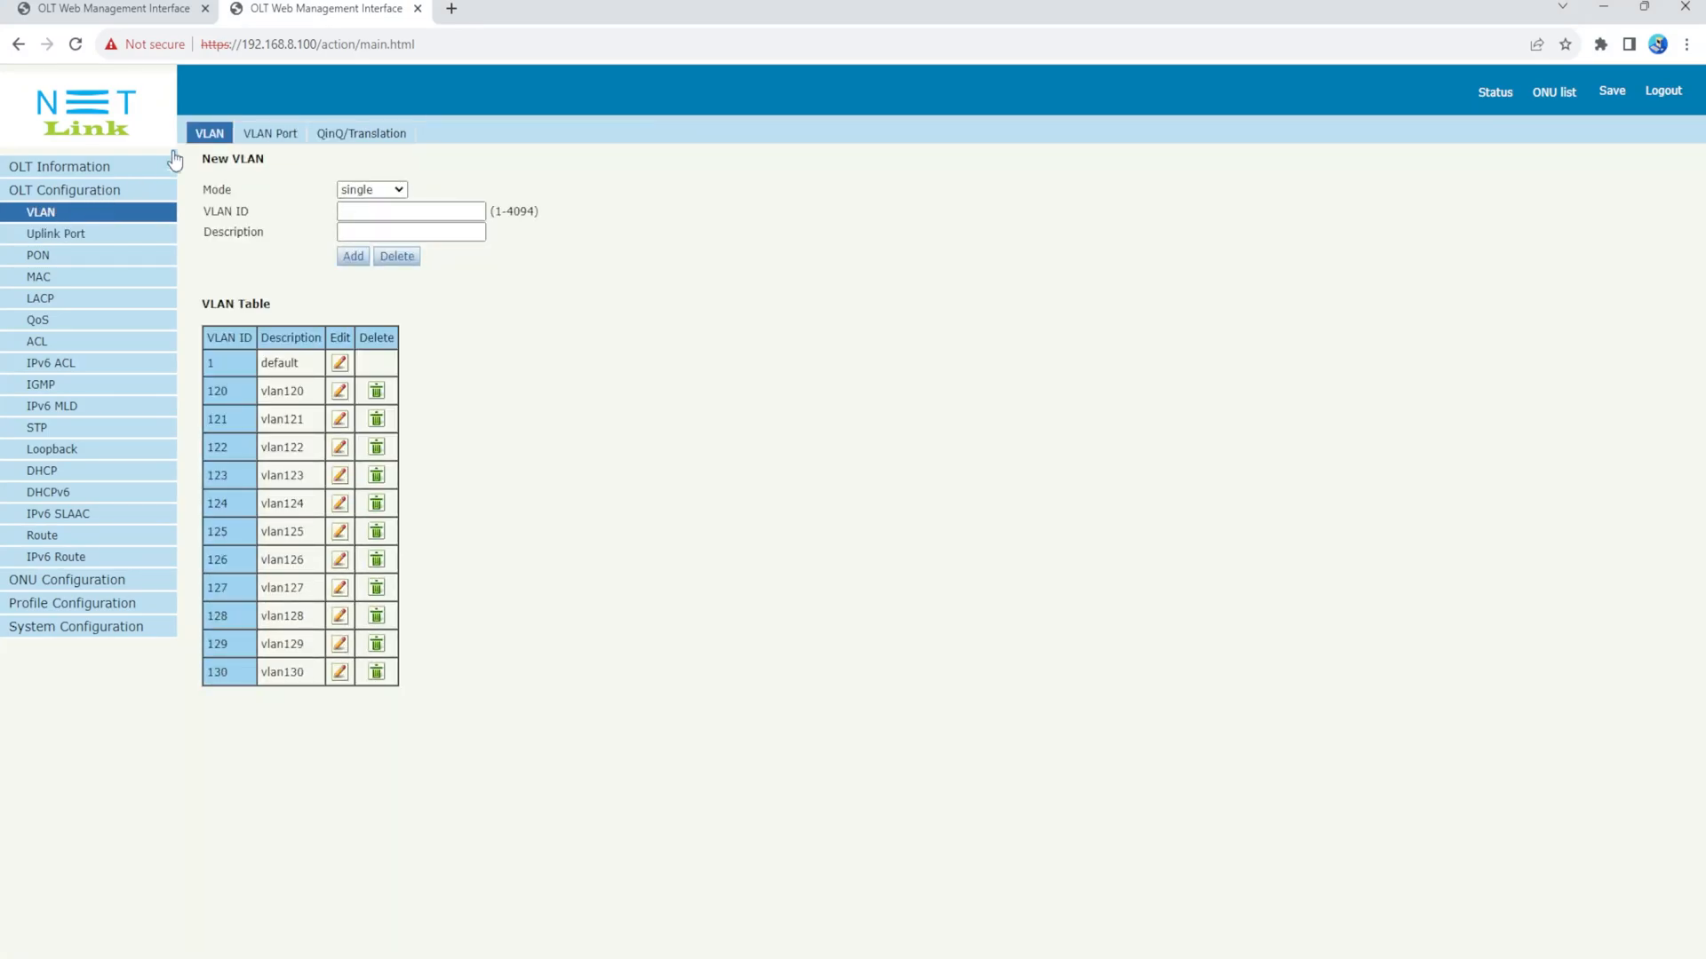
left_click(284, 142)
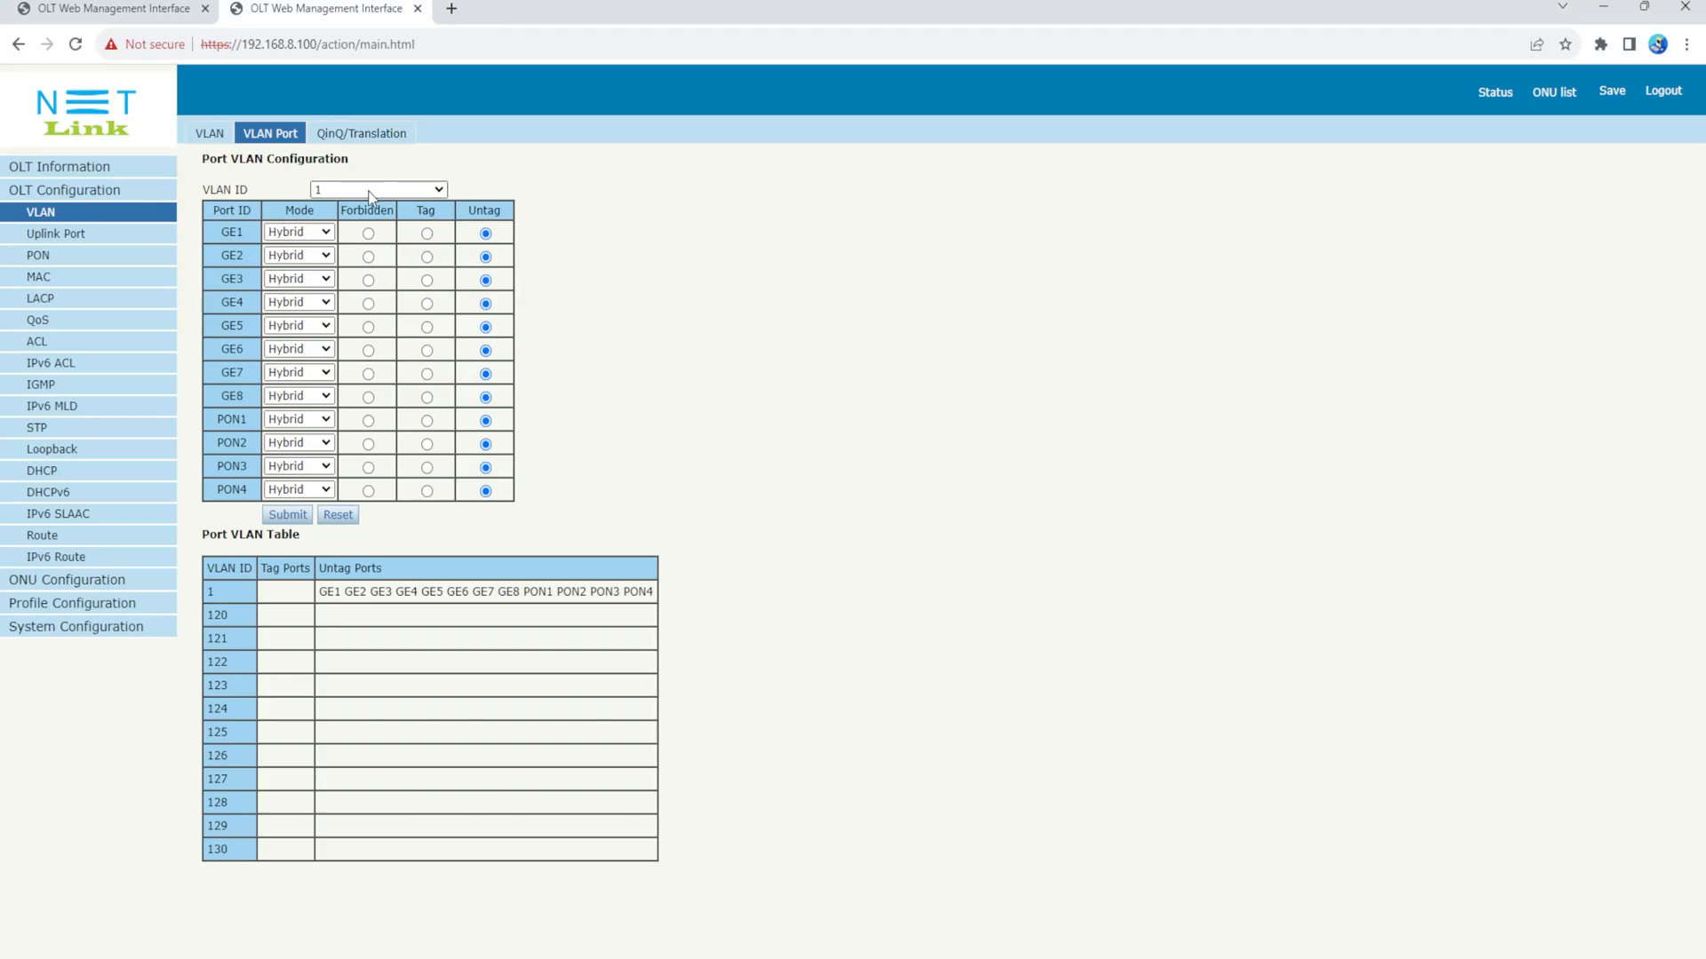
left_click(358, 222)
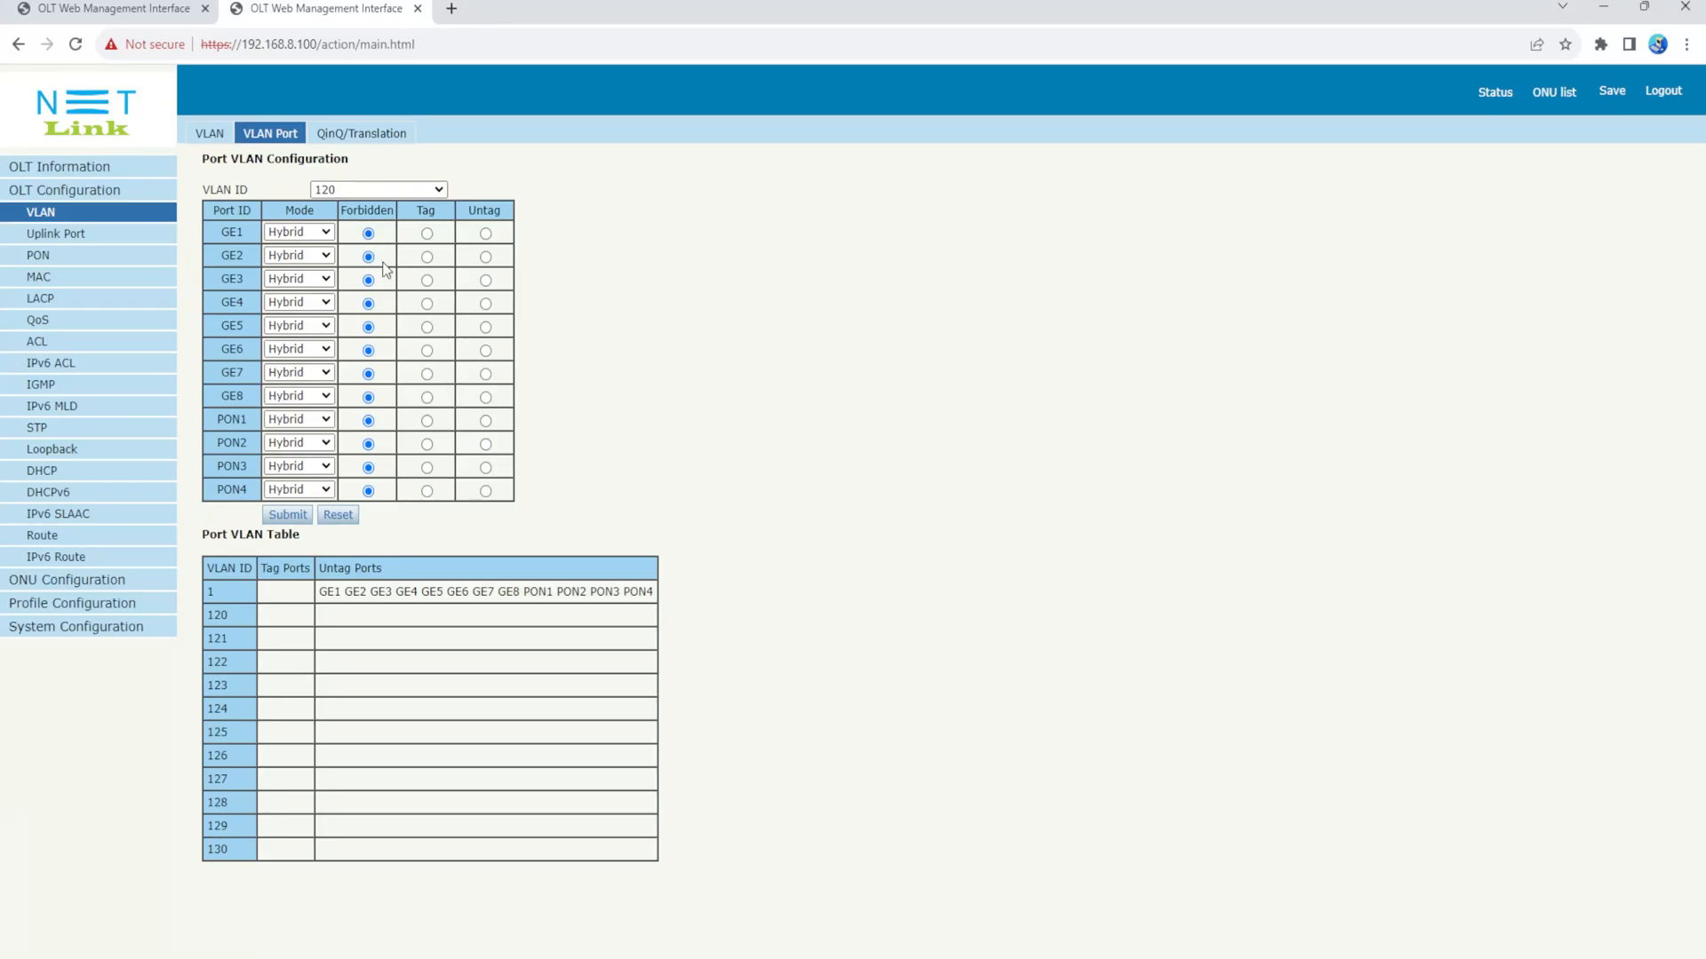
left_click(319, 233)
left_click(302, 289)
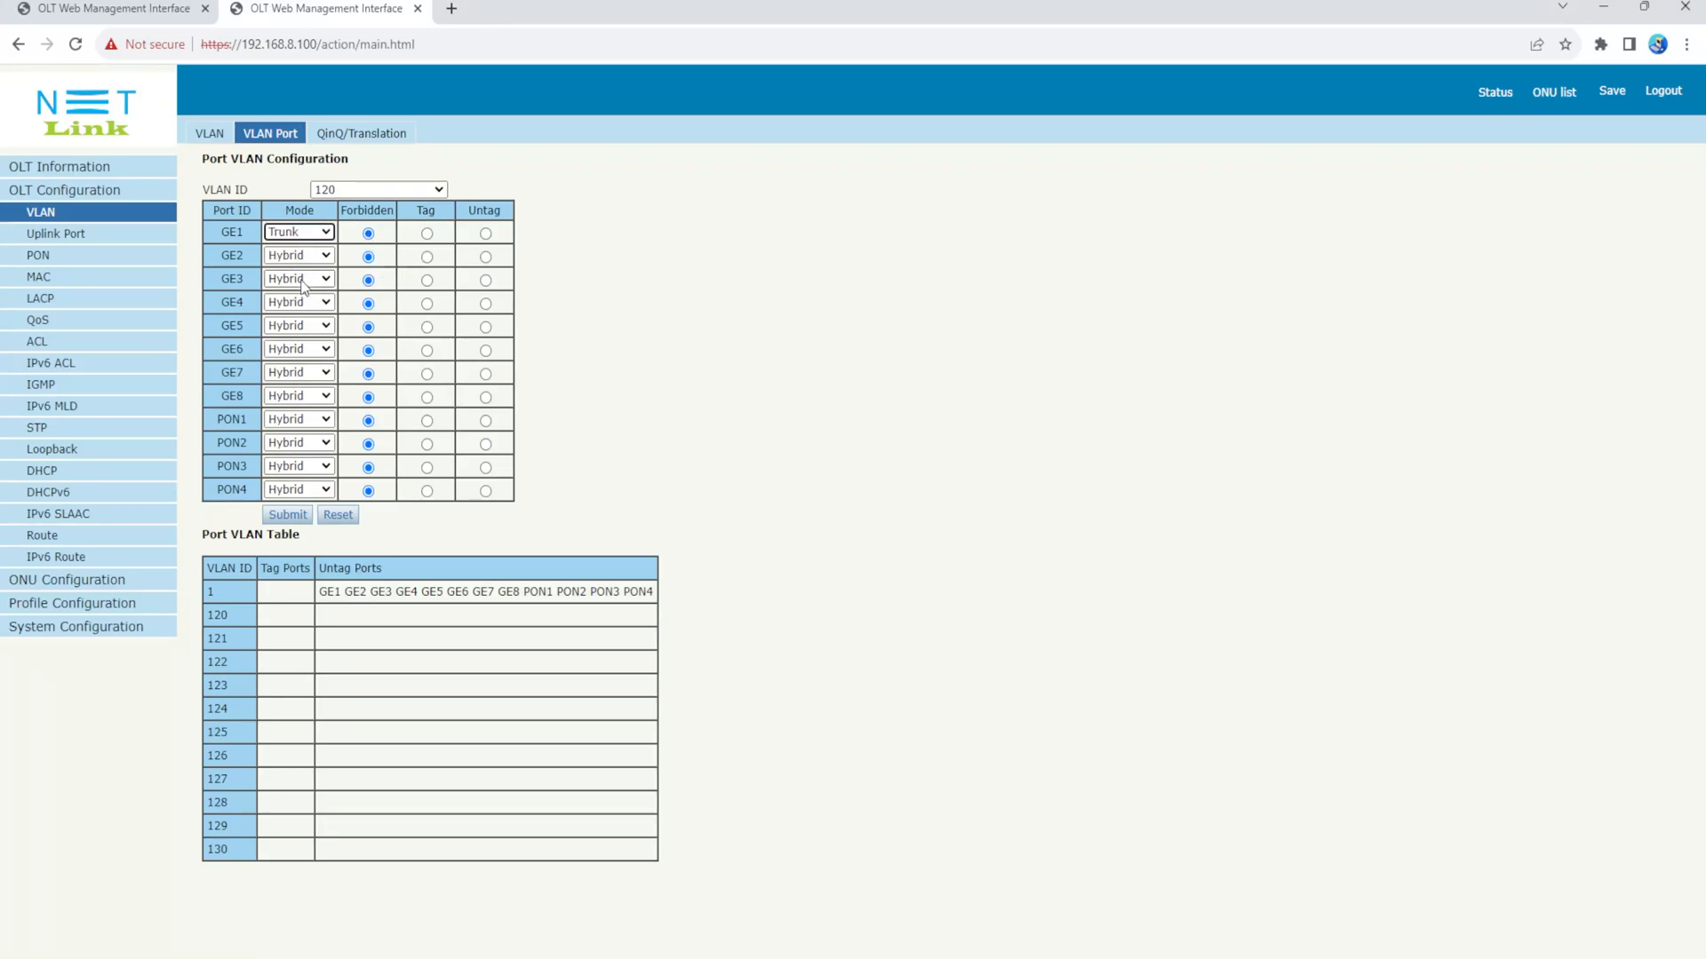
left_click(427, 234)
- Set PON1 to PON4 to Tag and Trunk mode for VLAN 120 and submit the port VLAN configuration
left_click(428, 421)
left_click(427, 444)
left_click(427, 468)
left_click(427, 491)
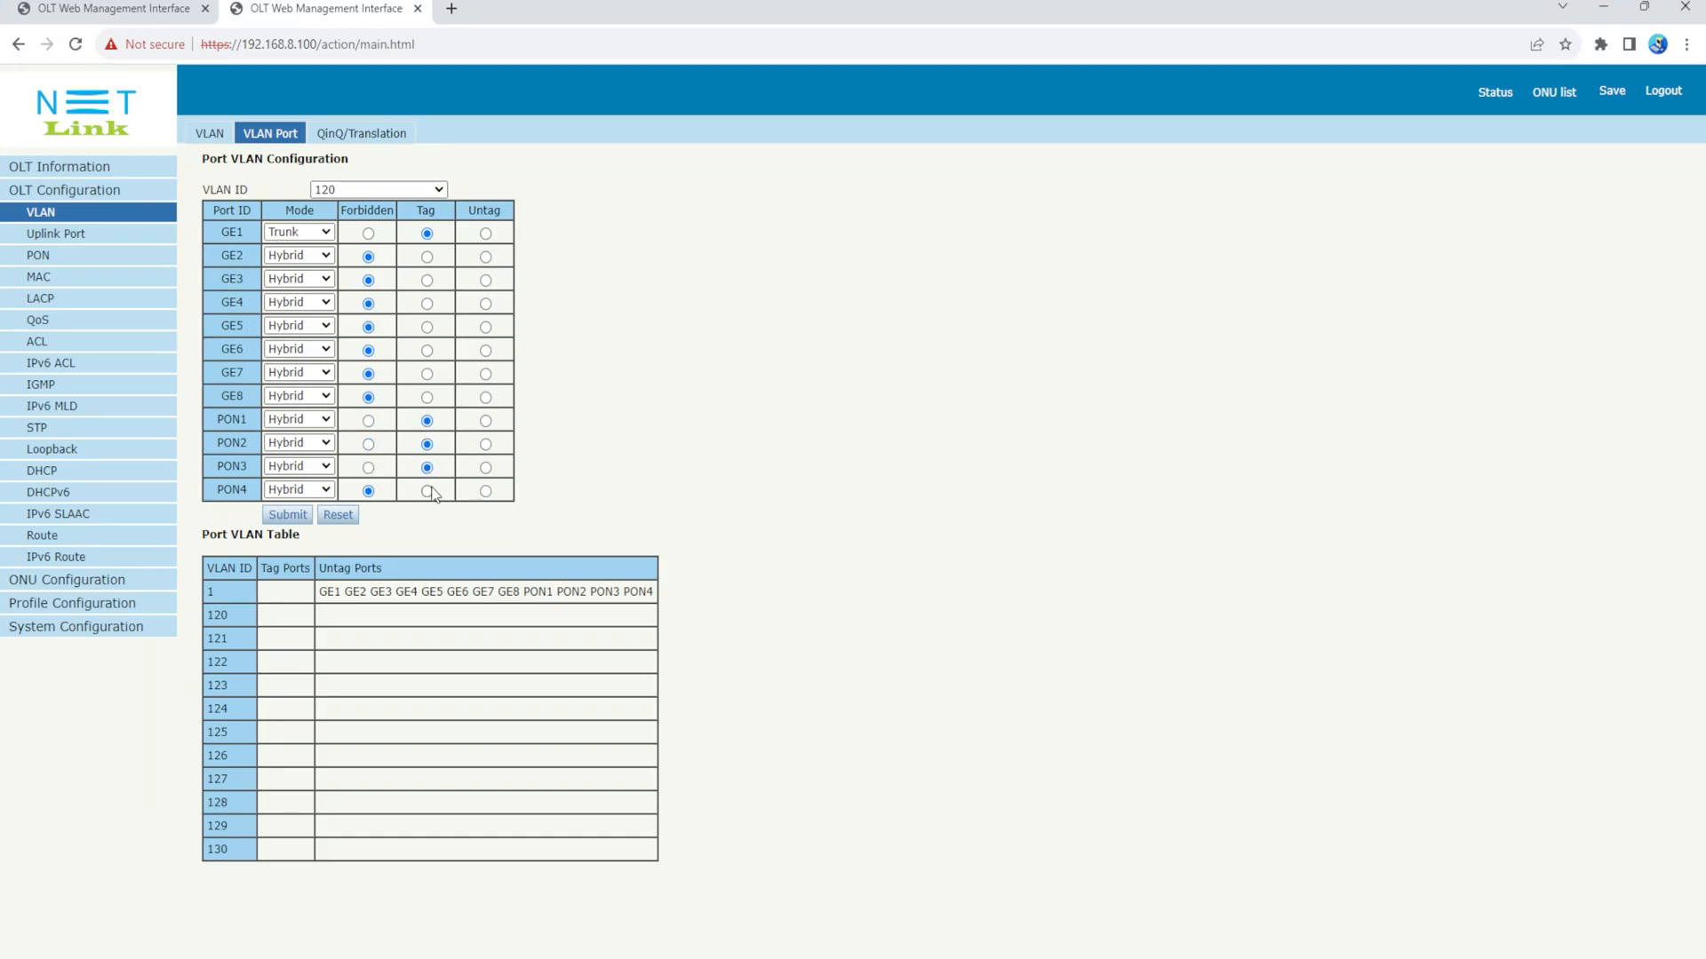
left_click(311, 490)
left_click(307, 470)
left_click(297, 512)
left_click(299, 443)
left_click(299, 485)
left_click(308, 423)
left_click(304, 475)
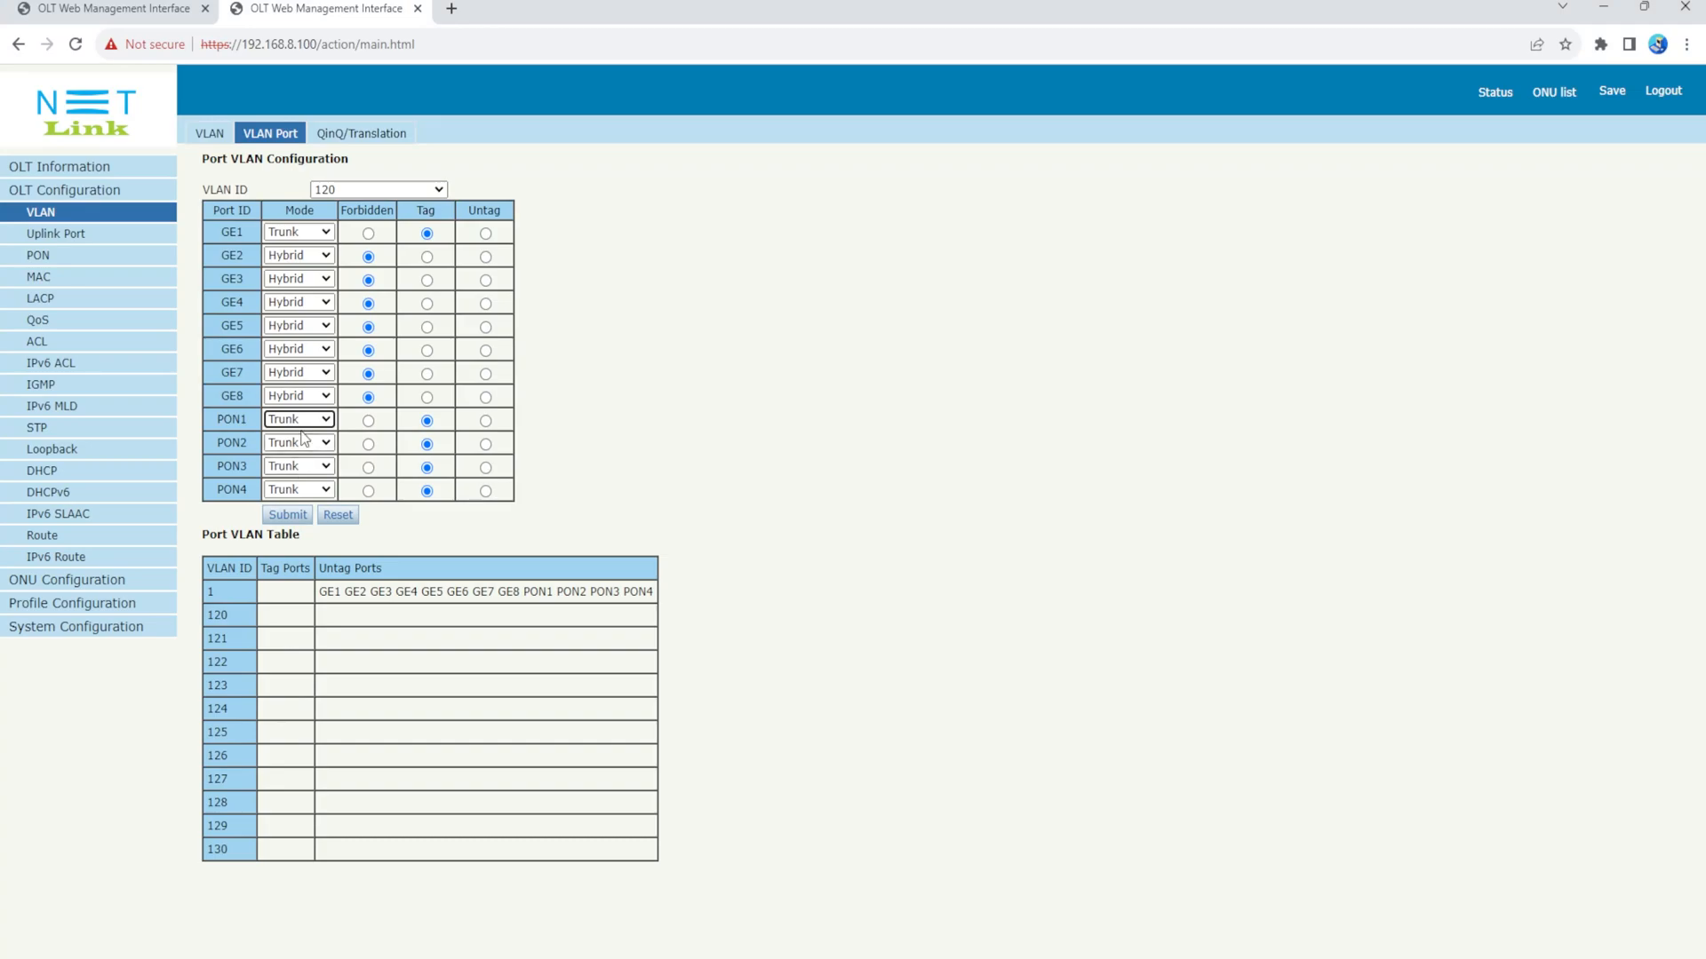
left_click(289, 516)
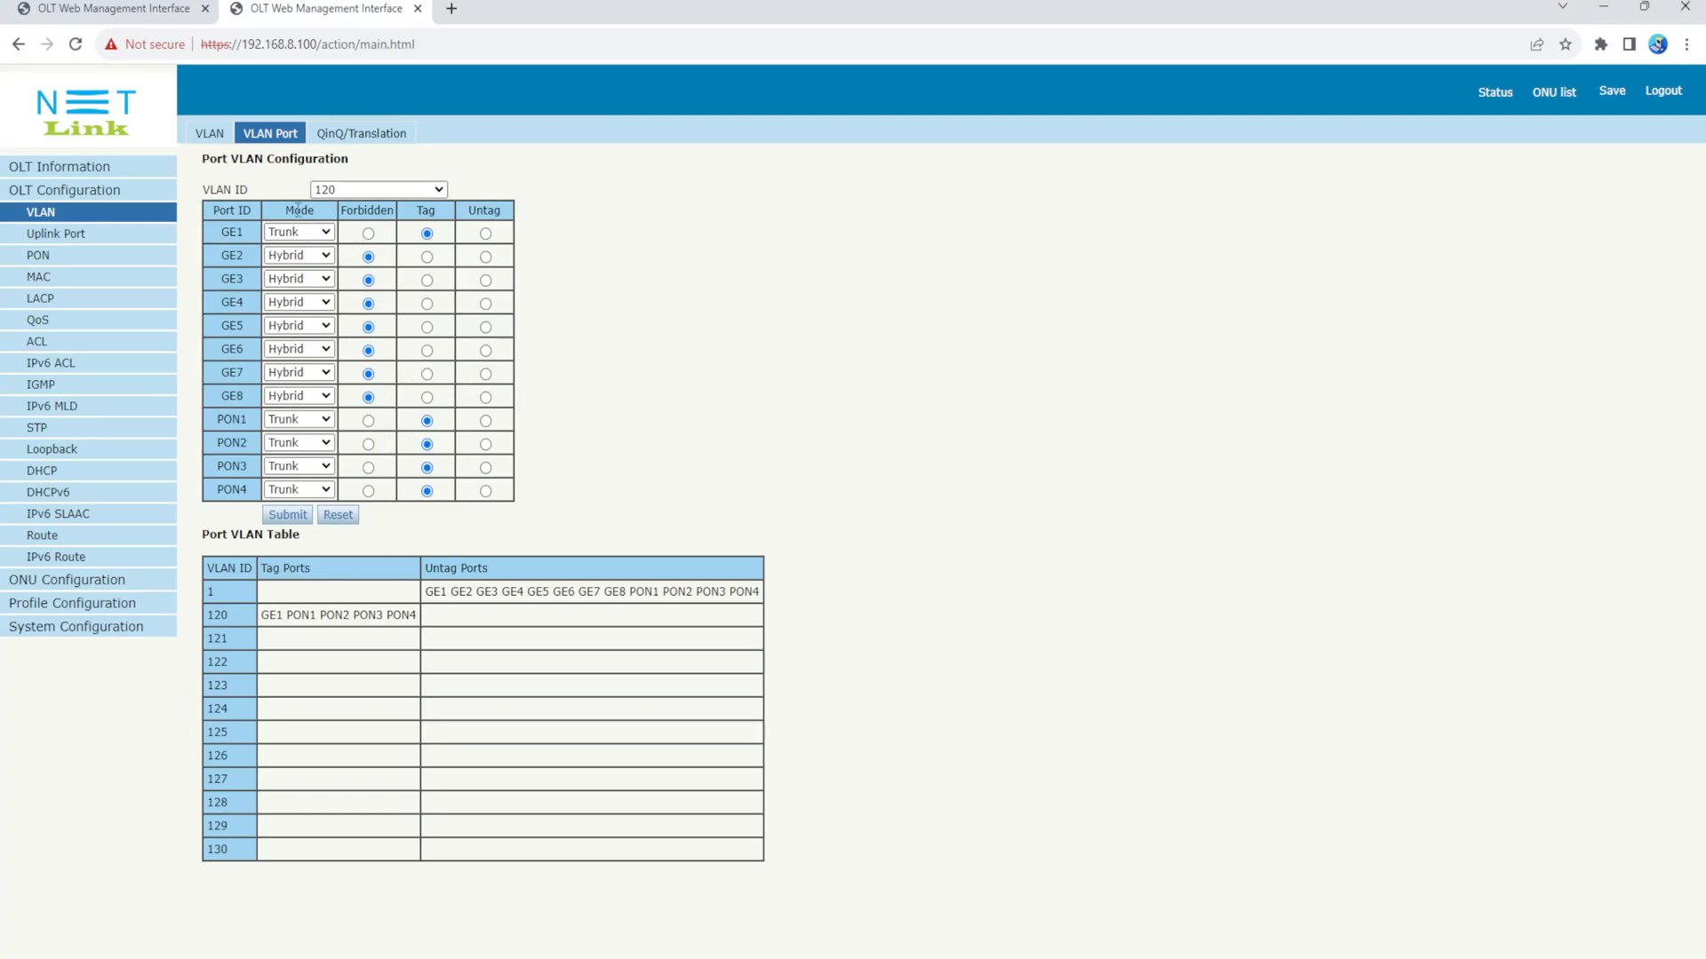
left_click(287, 517)
- For VLAN 130, set GE2 to Trunk mode, tag GE2 and PON1 to PON4, and submit the port VLAN configuration
left_click(352, 398)
left_click(306, 302)
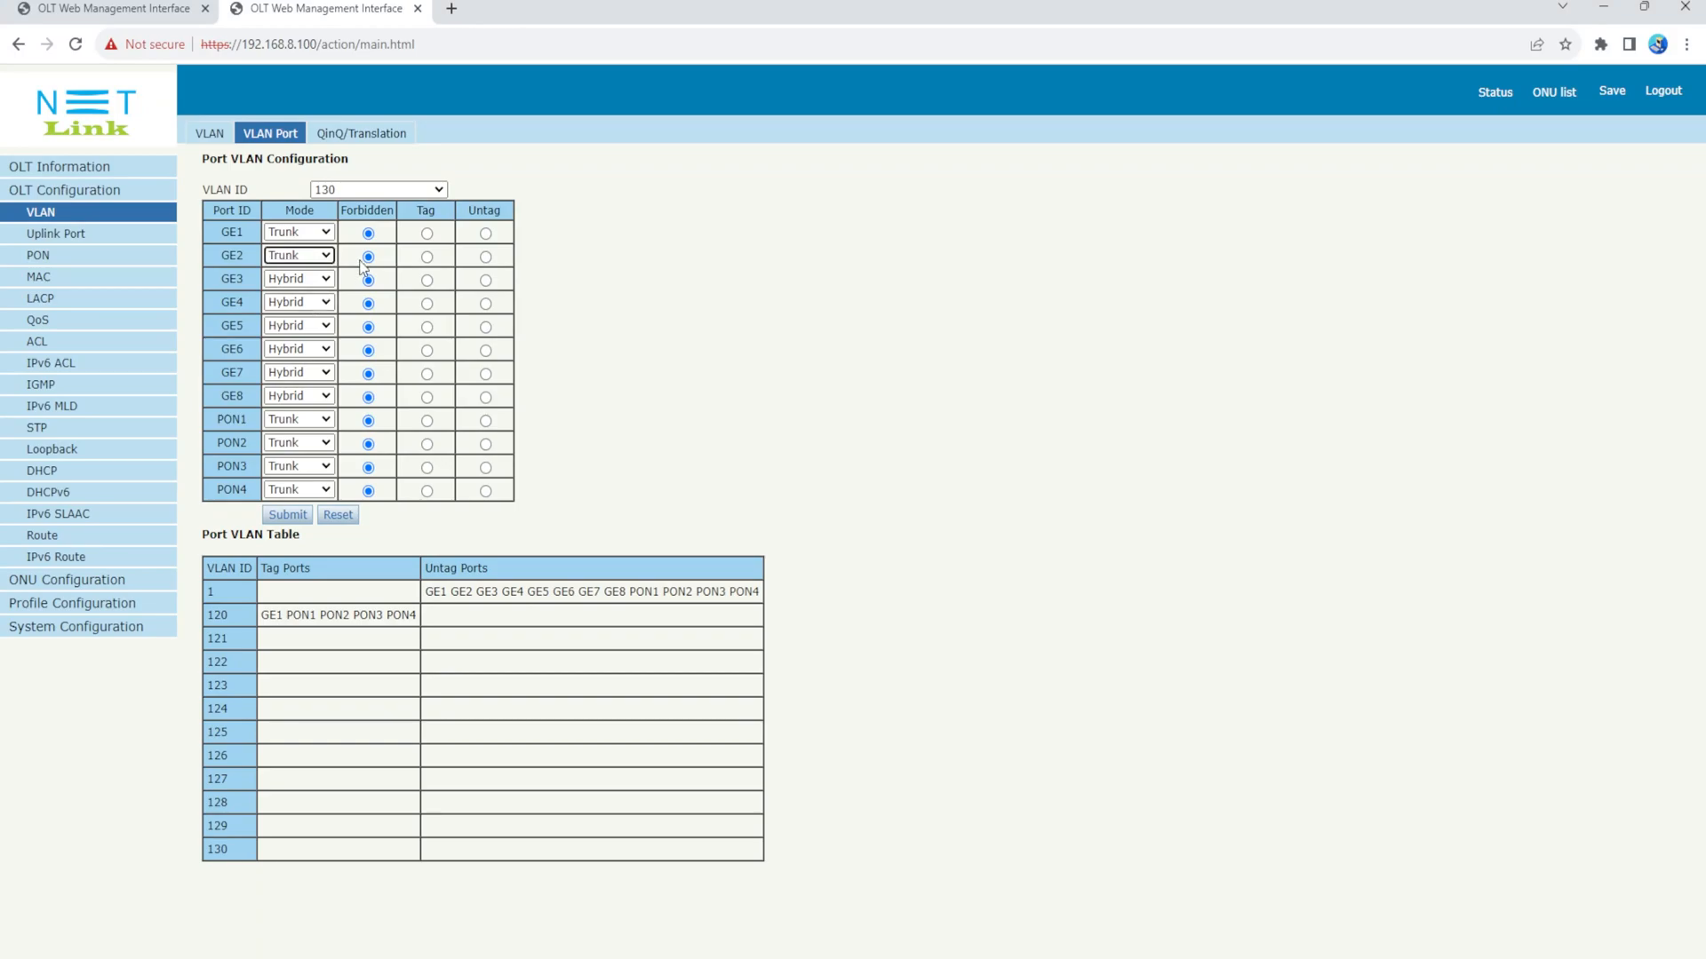
left_click(422, 258)
left_click(427, 420)
left_click(427, 445)
left_click(427, 467)
left_click(427, 491)
left_click(287, 515)
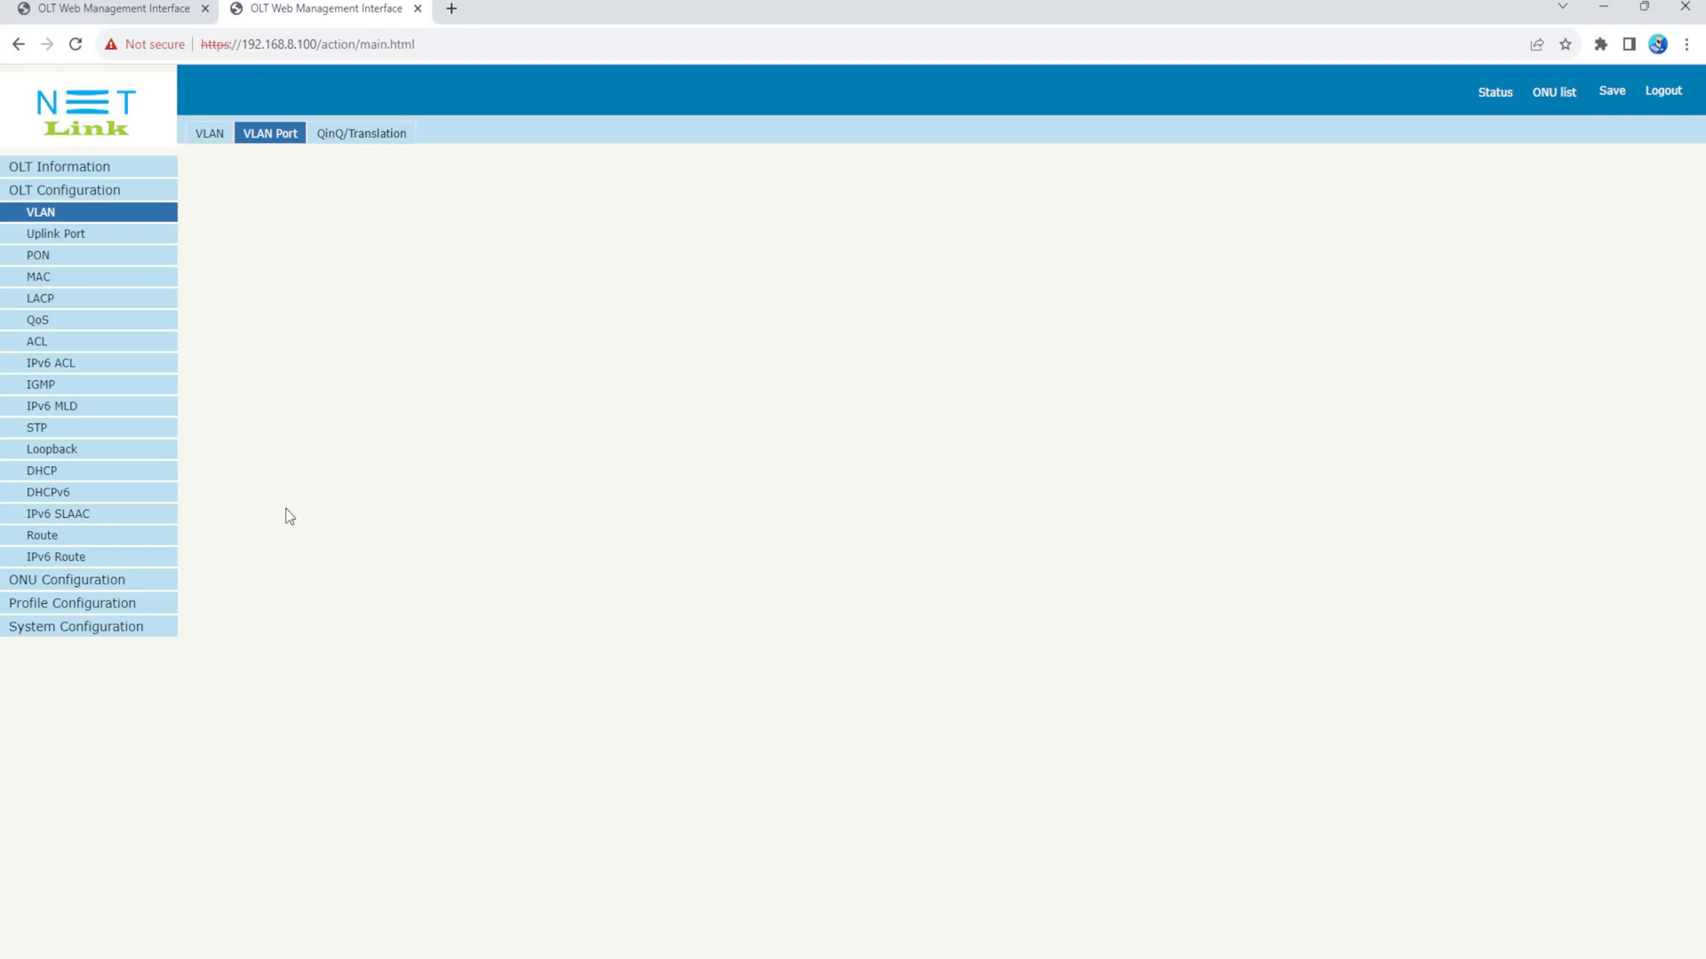
left_click(288, 517)
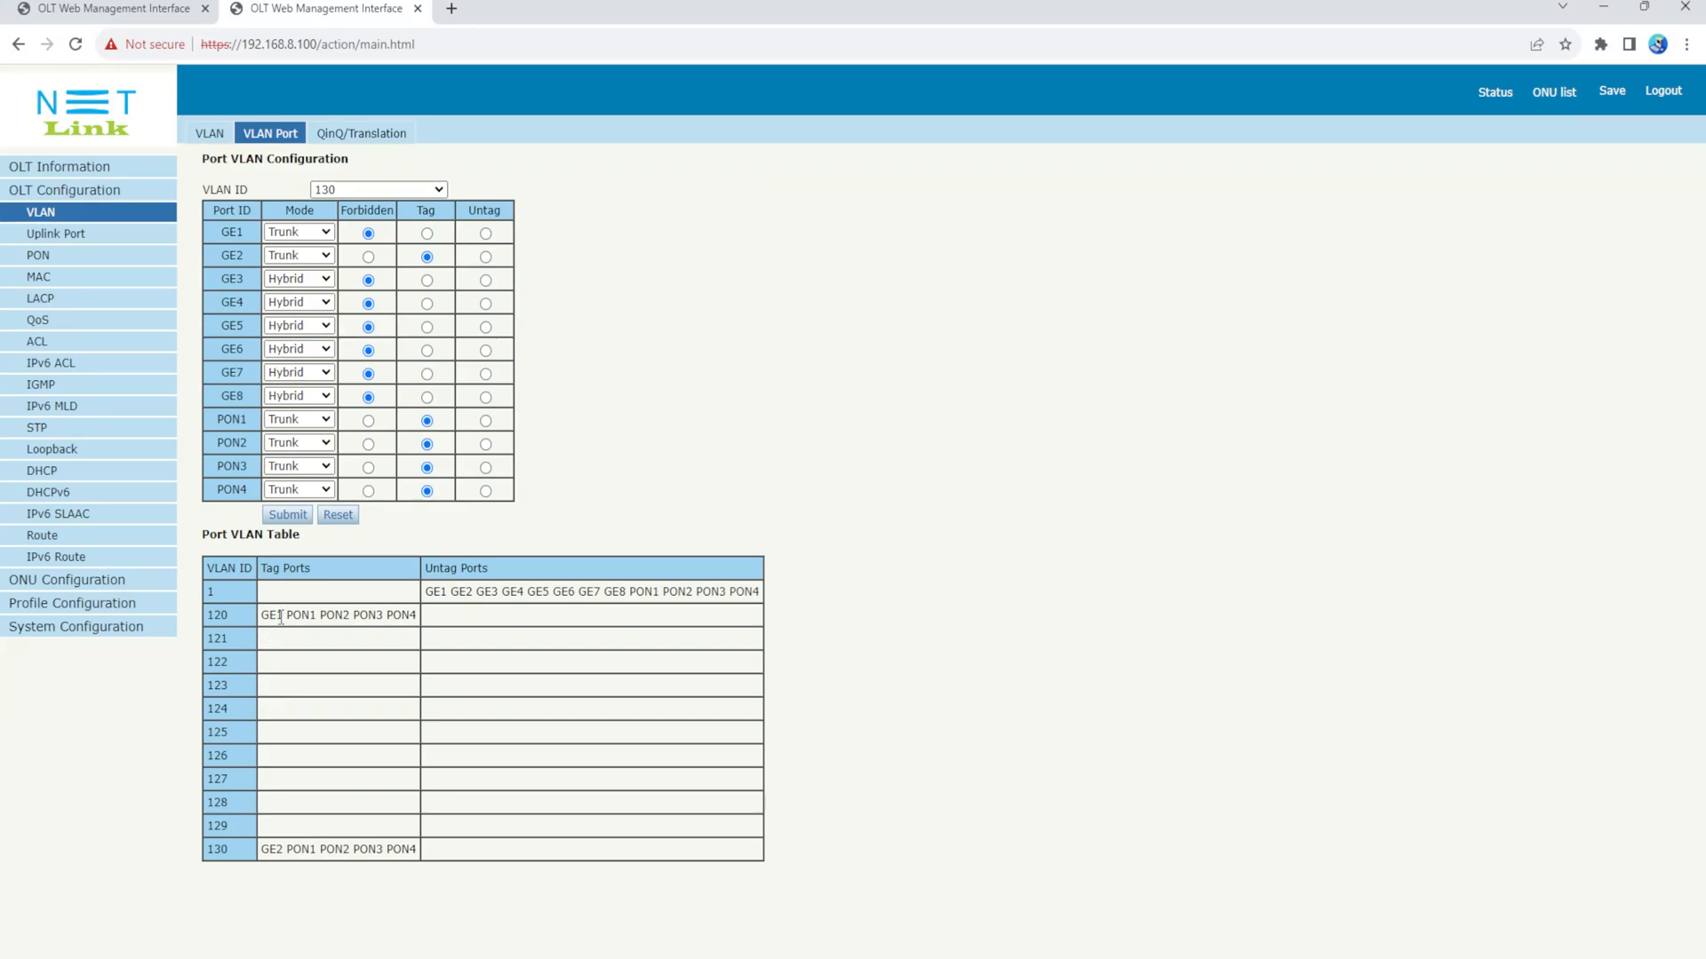
- Review the tagged ports of VLANs 120 and 130 in the port VLAN table
left_click_drag(261, 616, 426, 635)
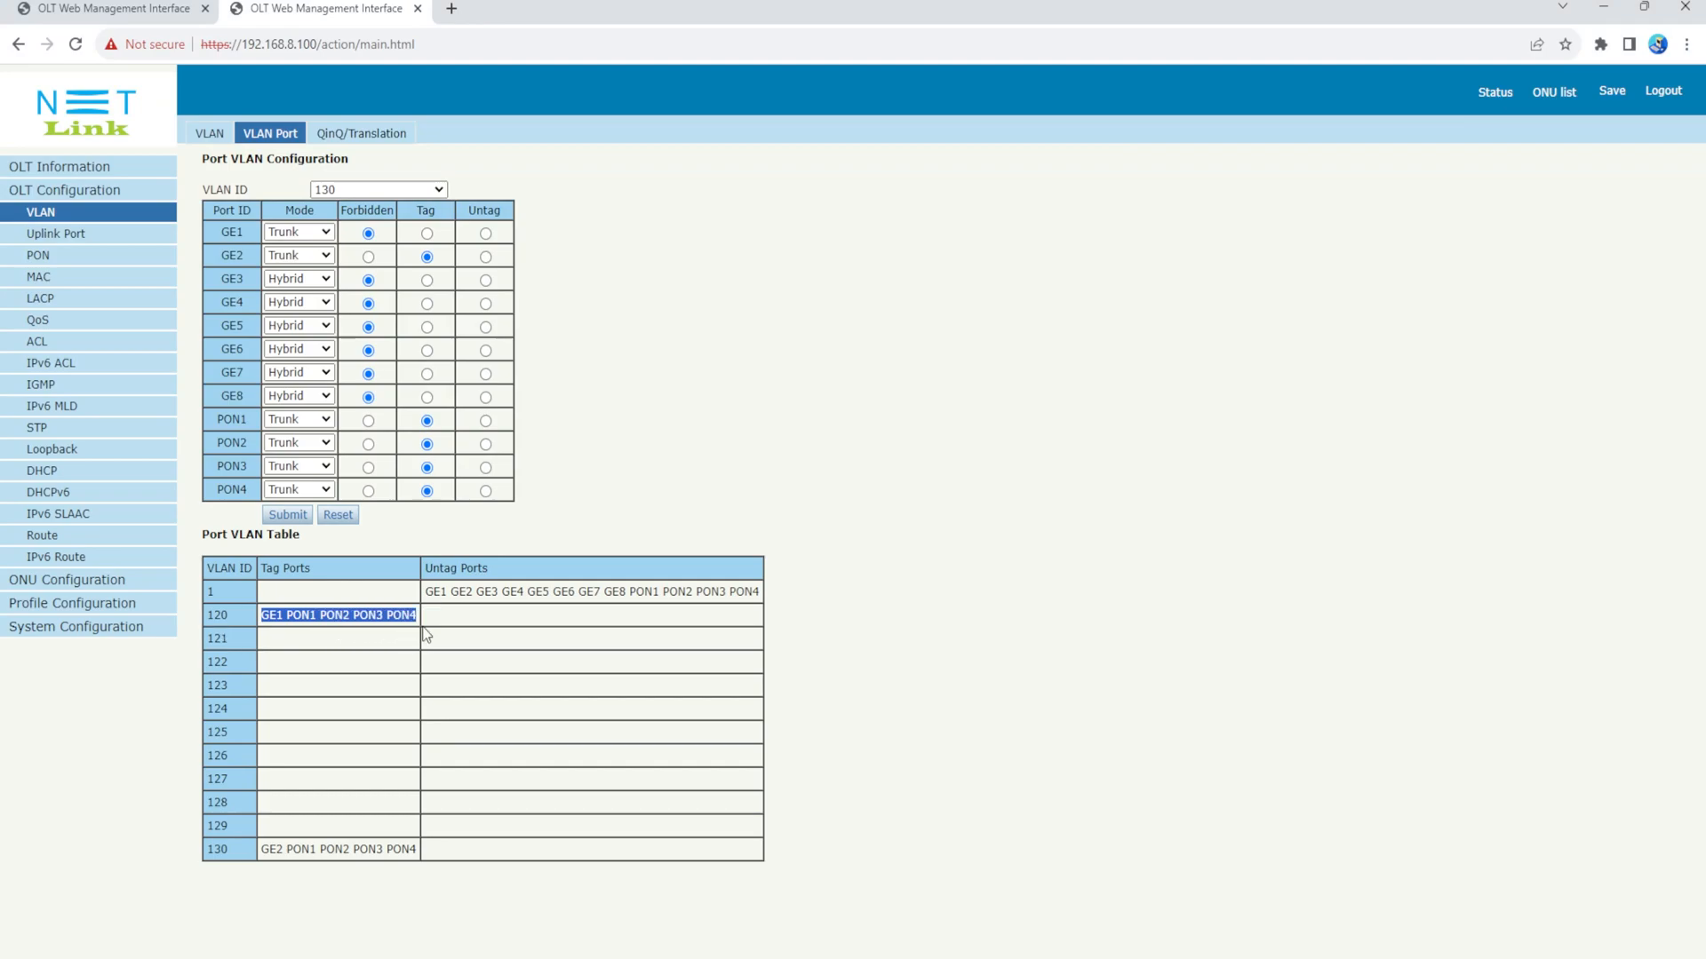
left_click(408, 774)
left_click_drag(269, 854, 286, 853)
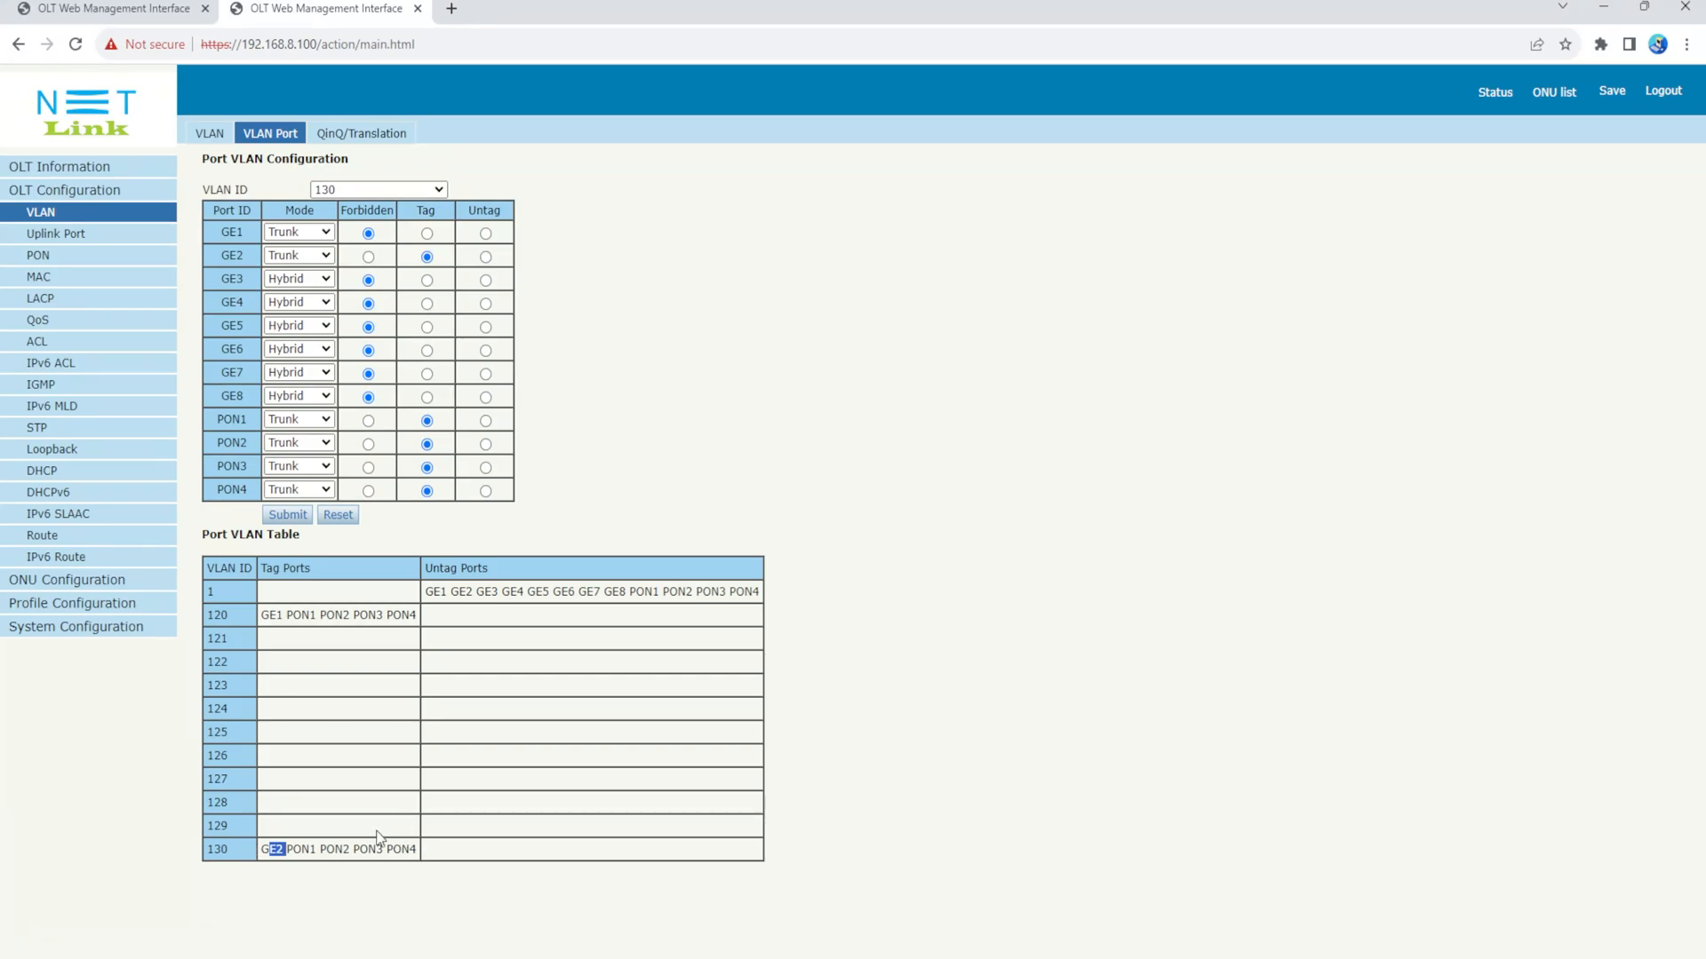
left_click(436, 760)
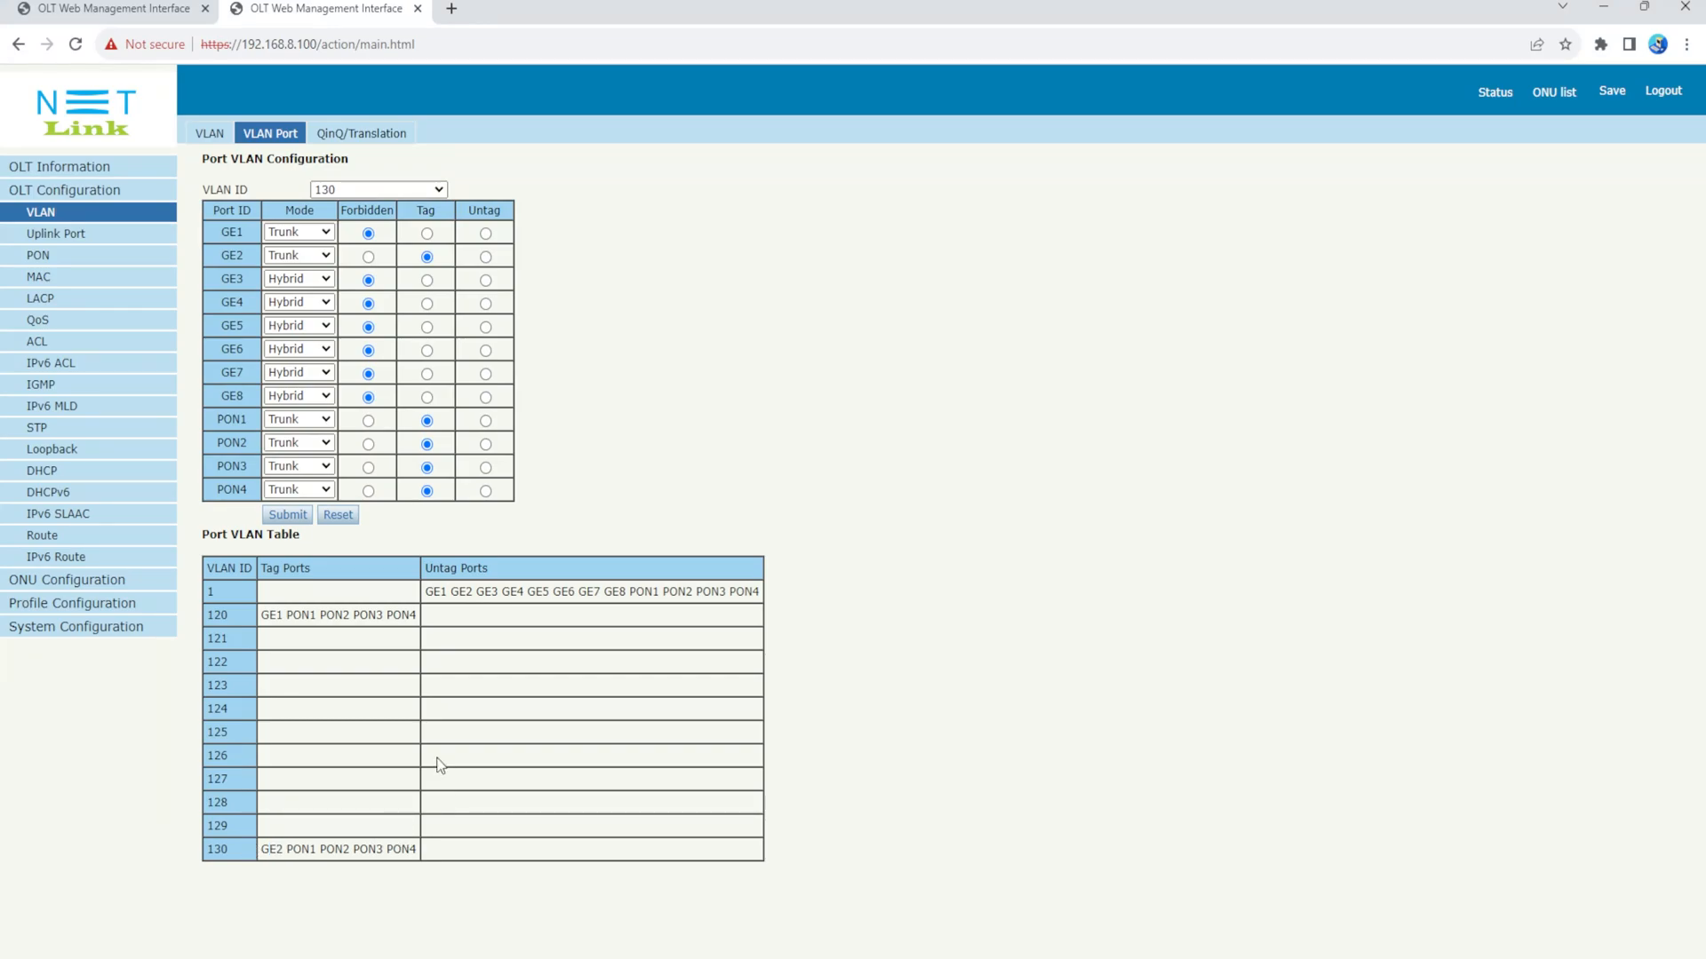
left_click(75, 215)
left_click(73, 215)
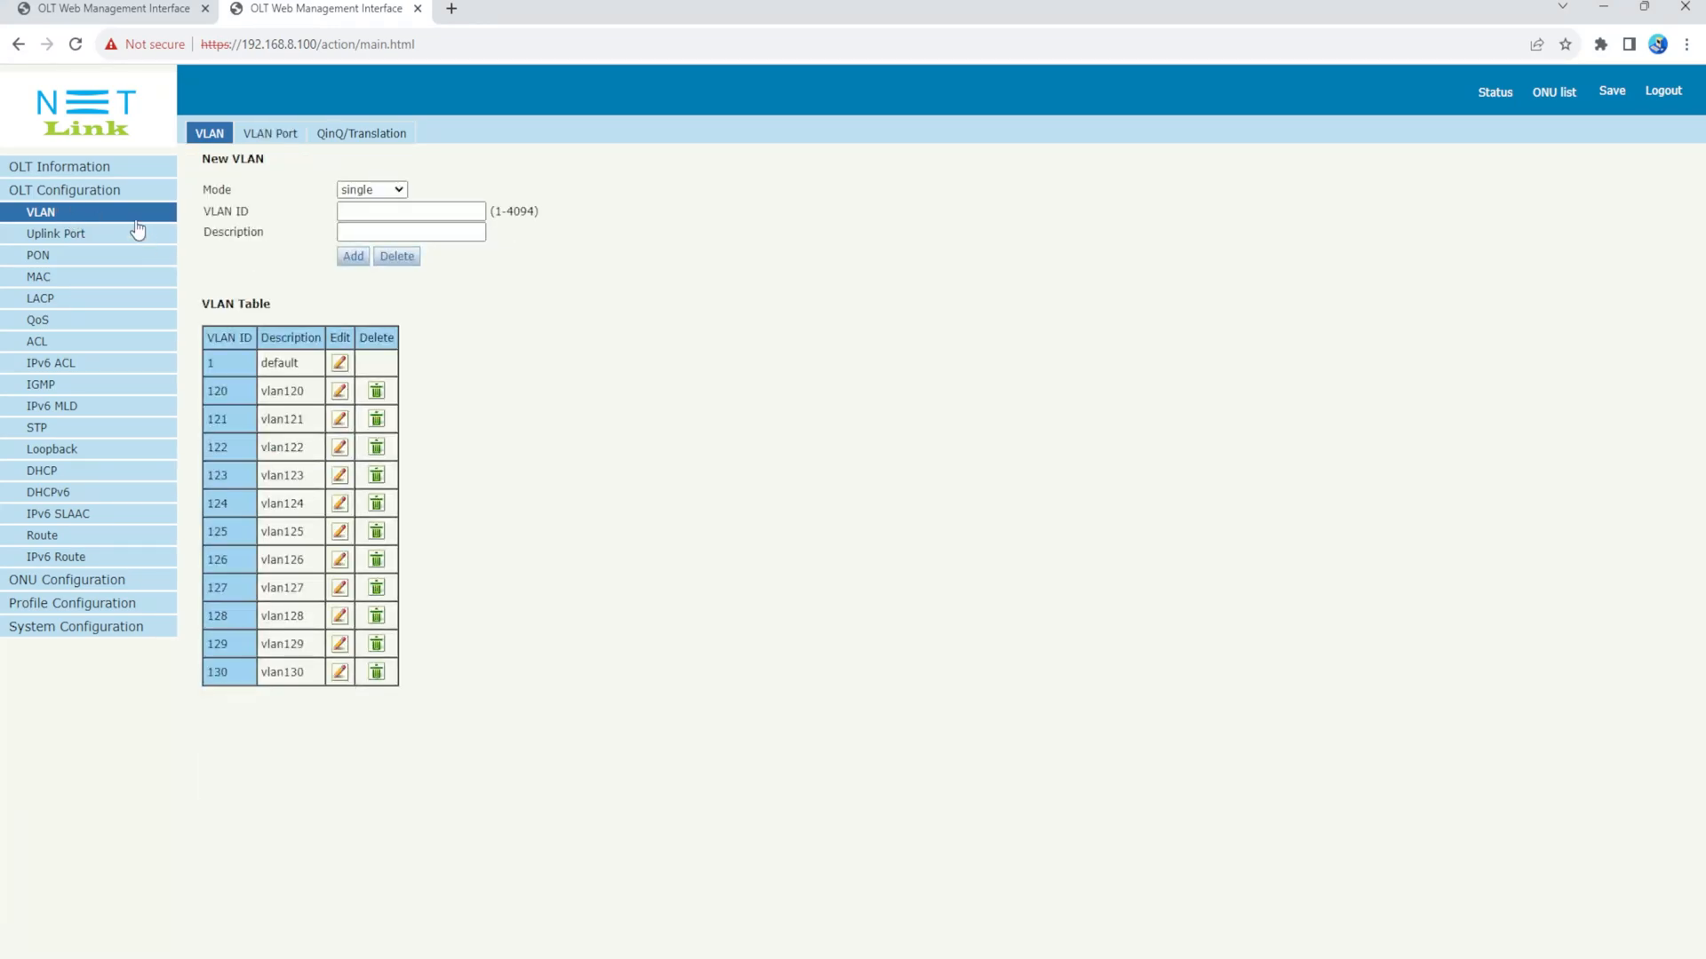
left_click(281, 139)
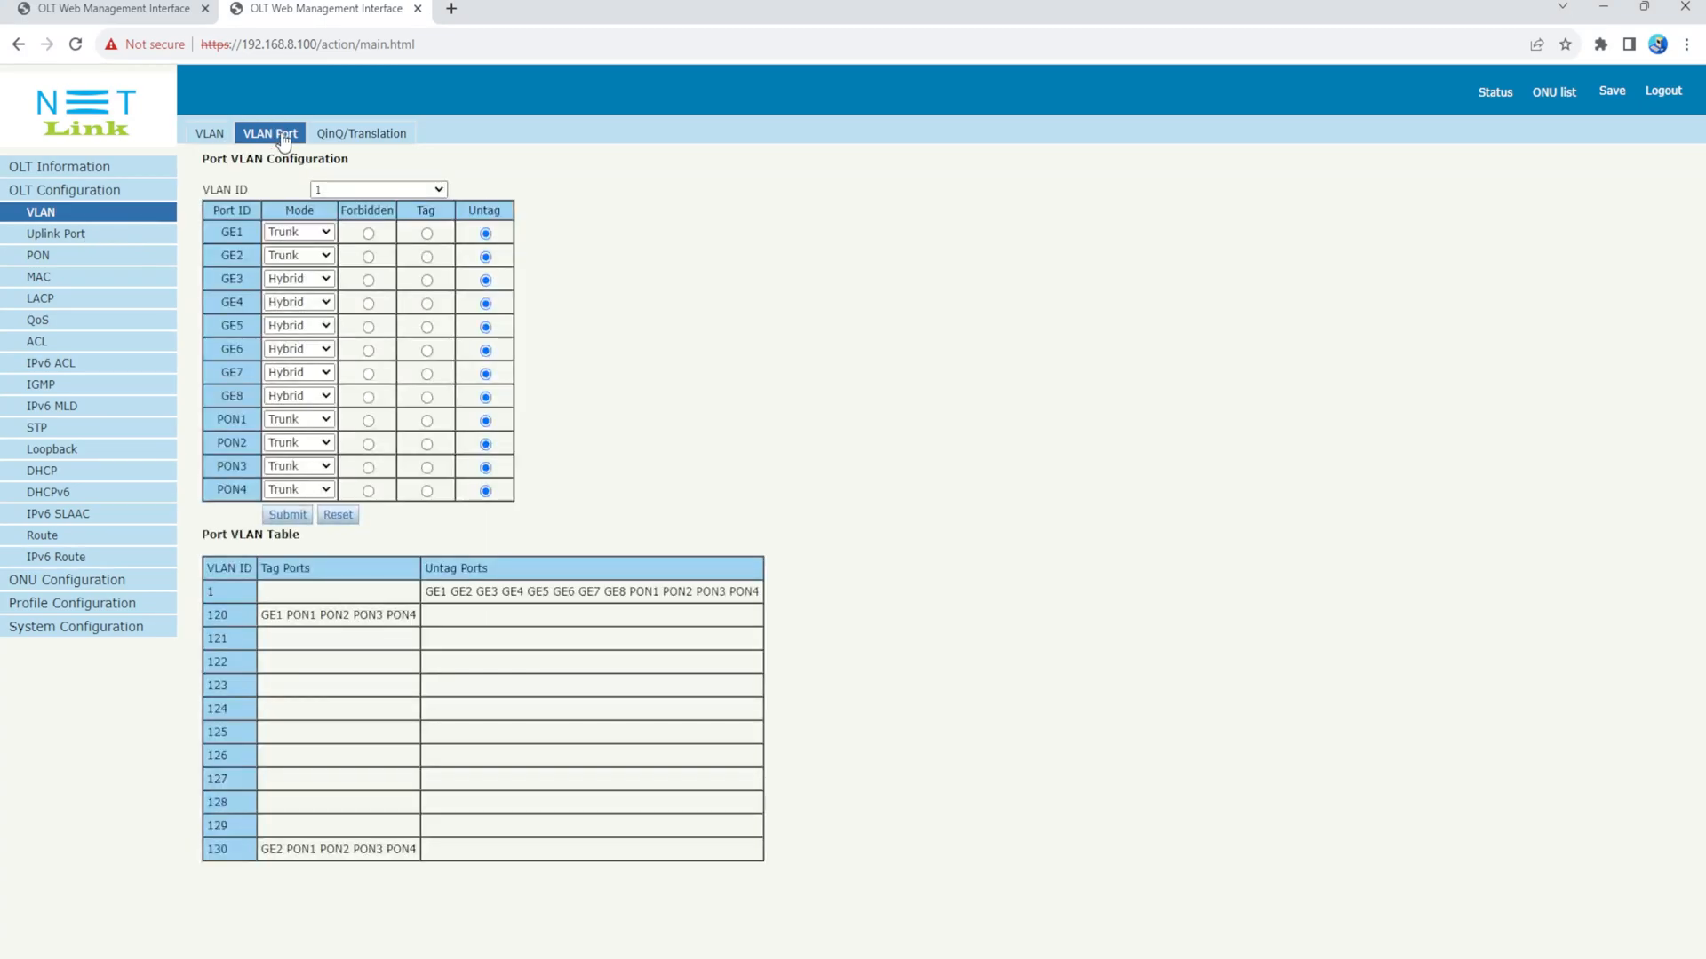
left_click(293, 139)
- Set the global loopback status to Enable and its range to PON
left_click(37, 280)
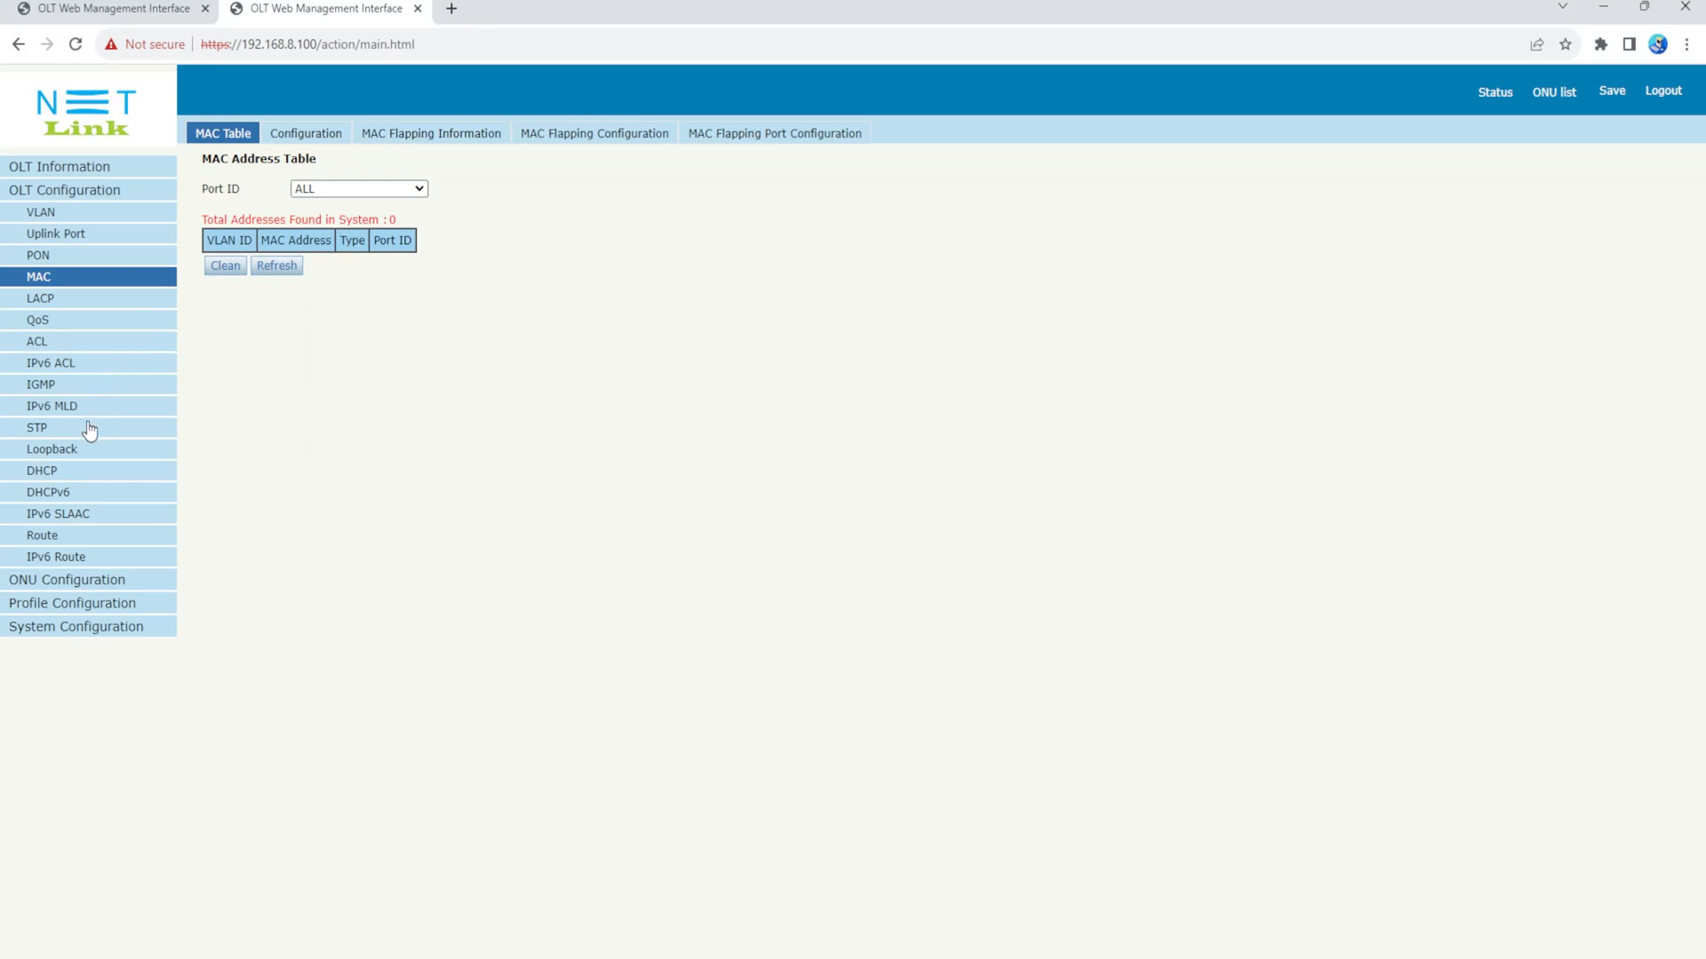
left_click(69, 450)
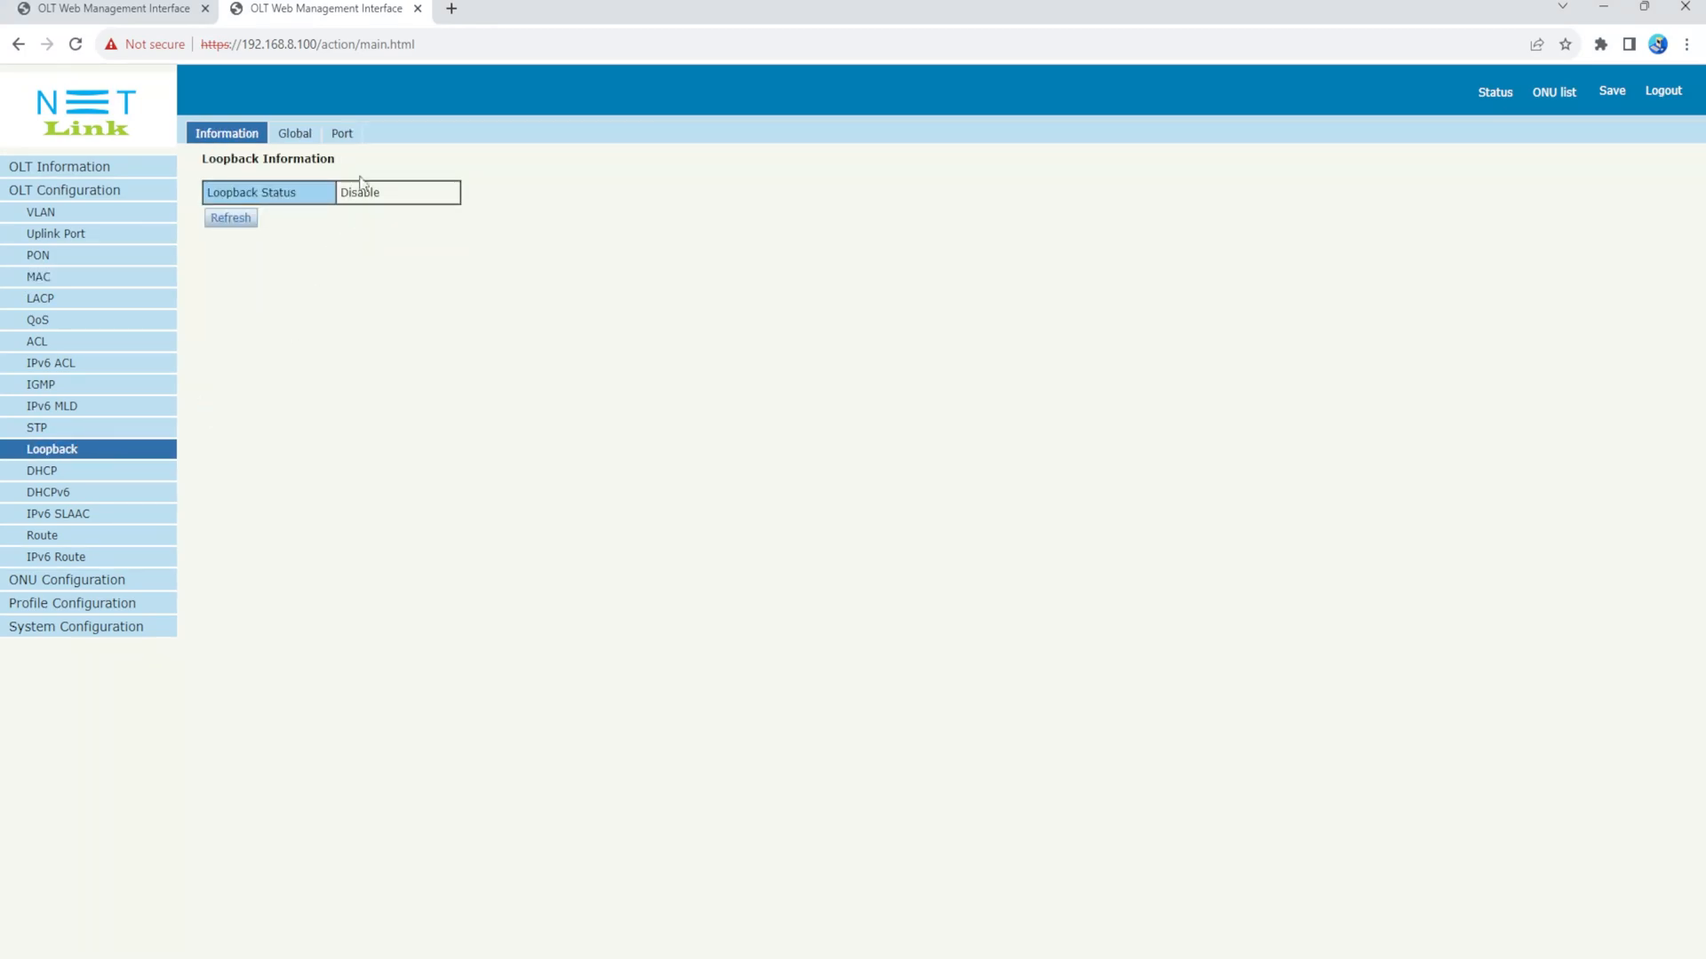
left_click_drag(339, 193, 394, 196)
left_click(296, 136)
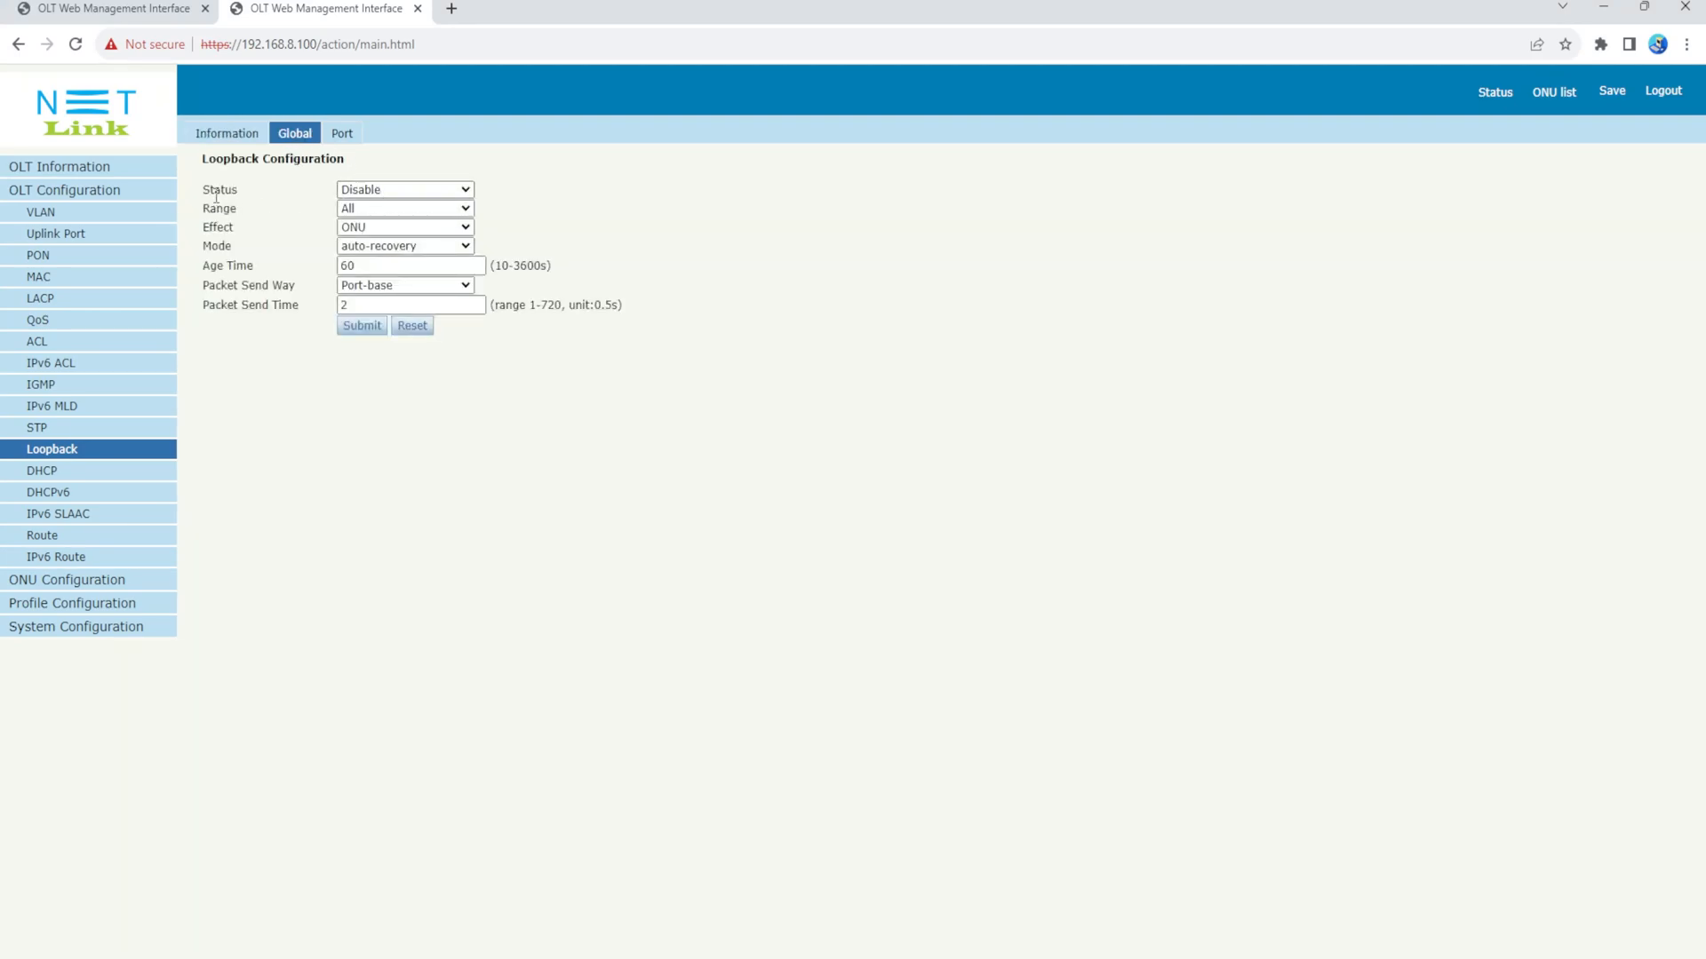
left_click(411, 190)
left_click(391, 224)
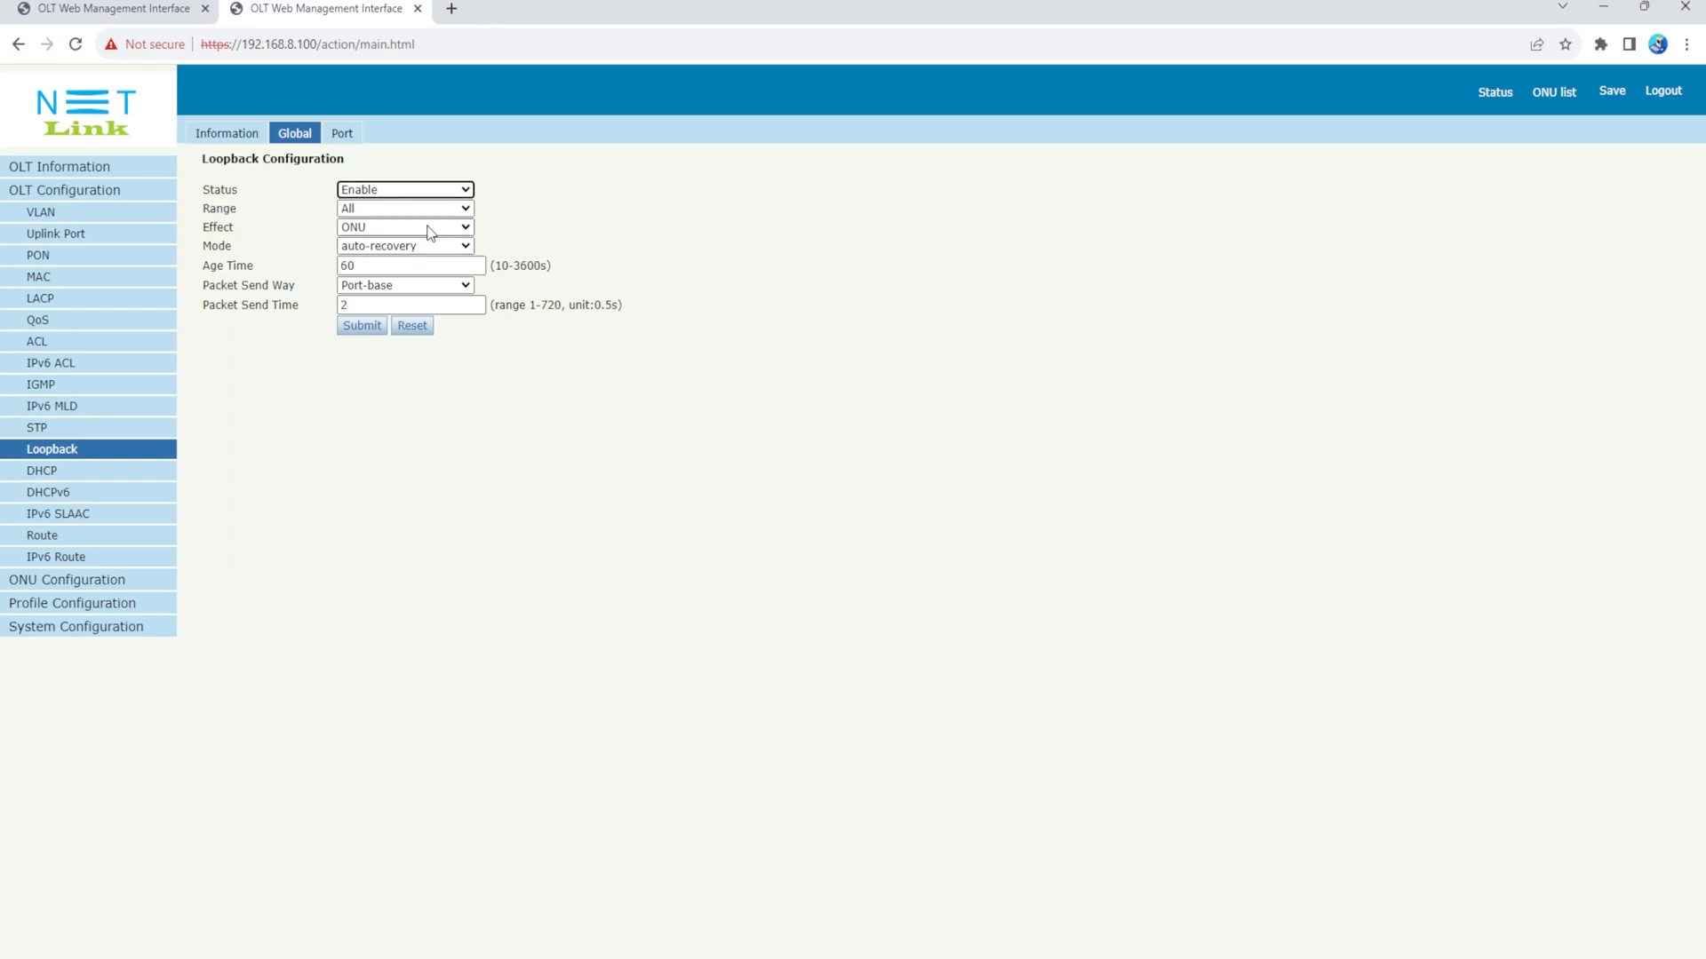
left_click(366, 209)
left_click(370, 246)
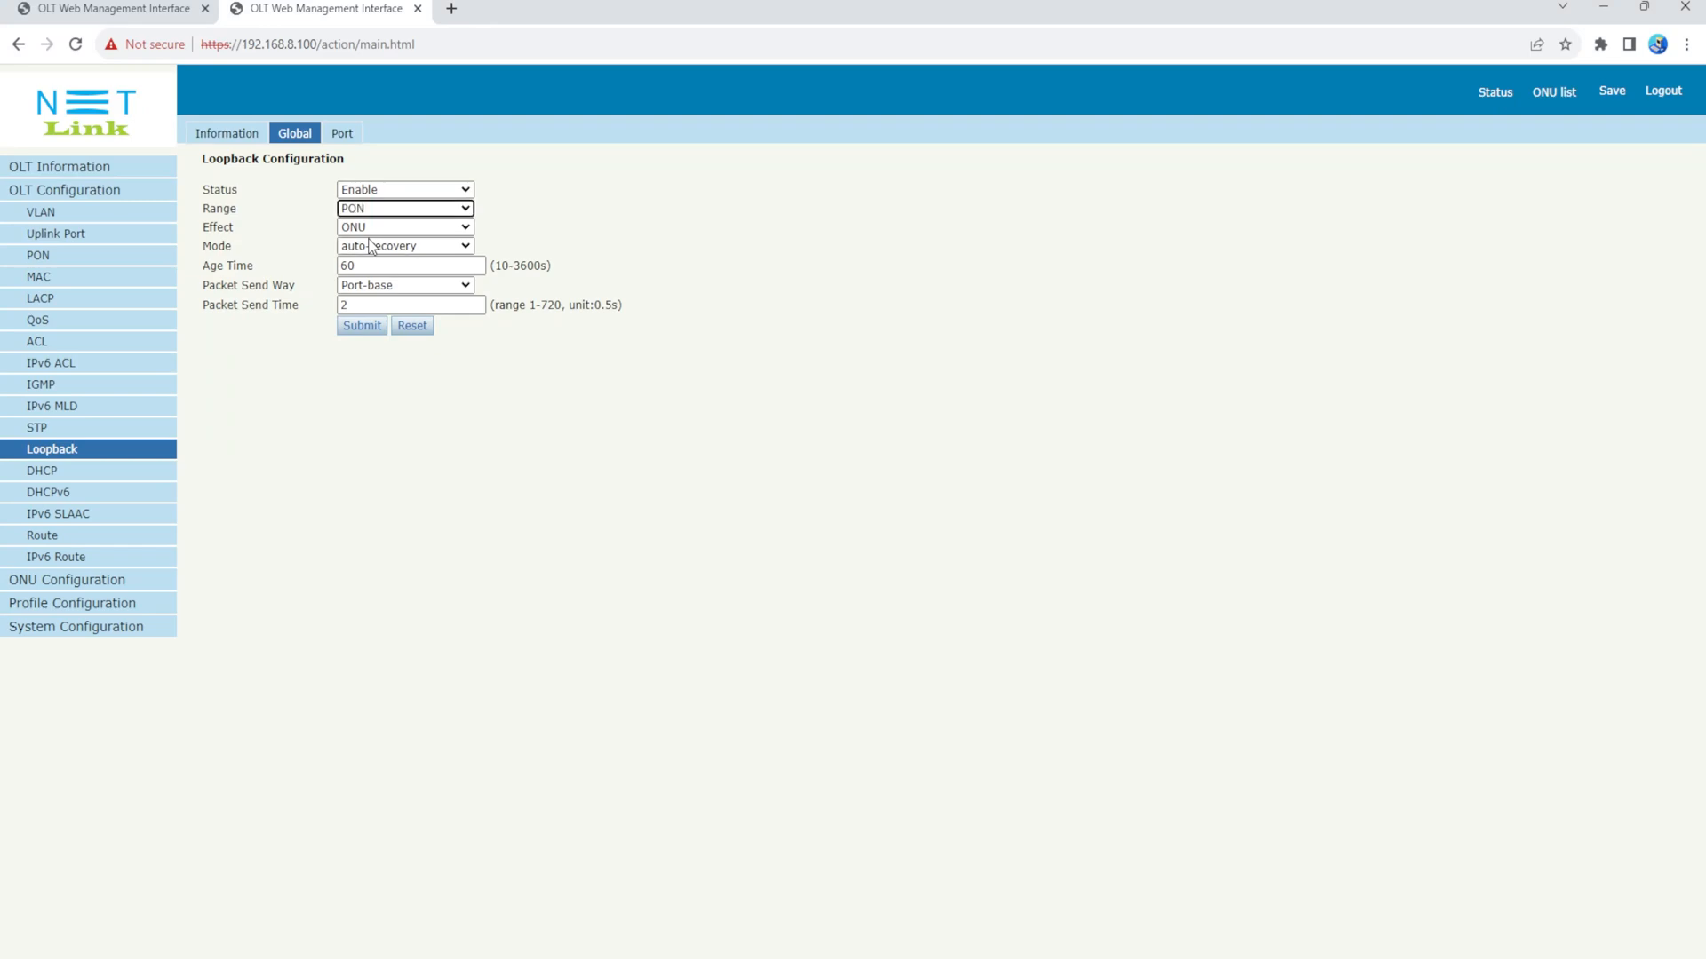
- Set the loopback mode to Manual-recovery and submit the global loopback configuration
left_click(379, 204)
left_click(409, 251)
left_click(418, 301)
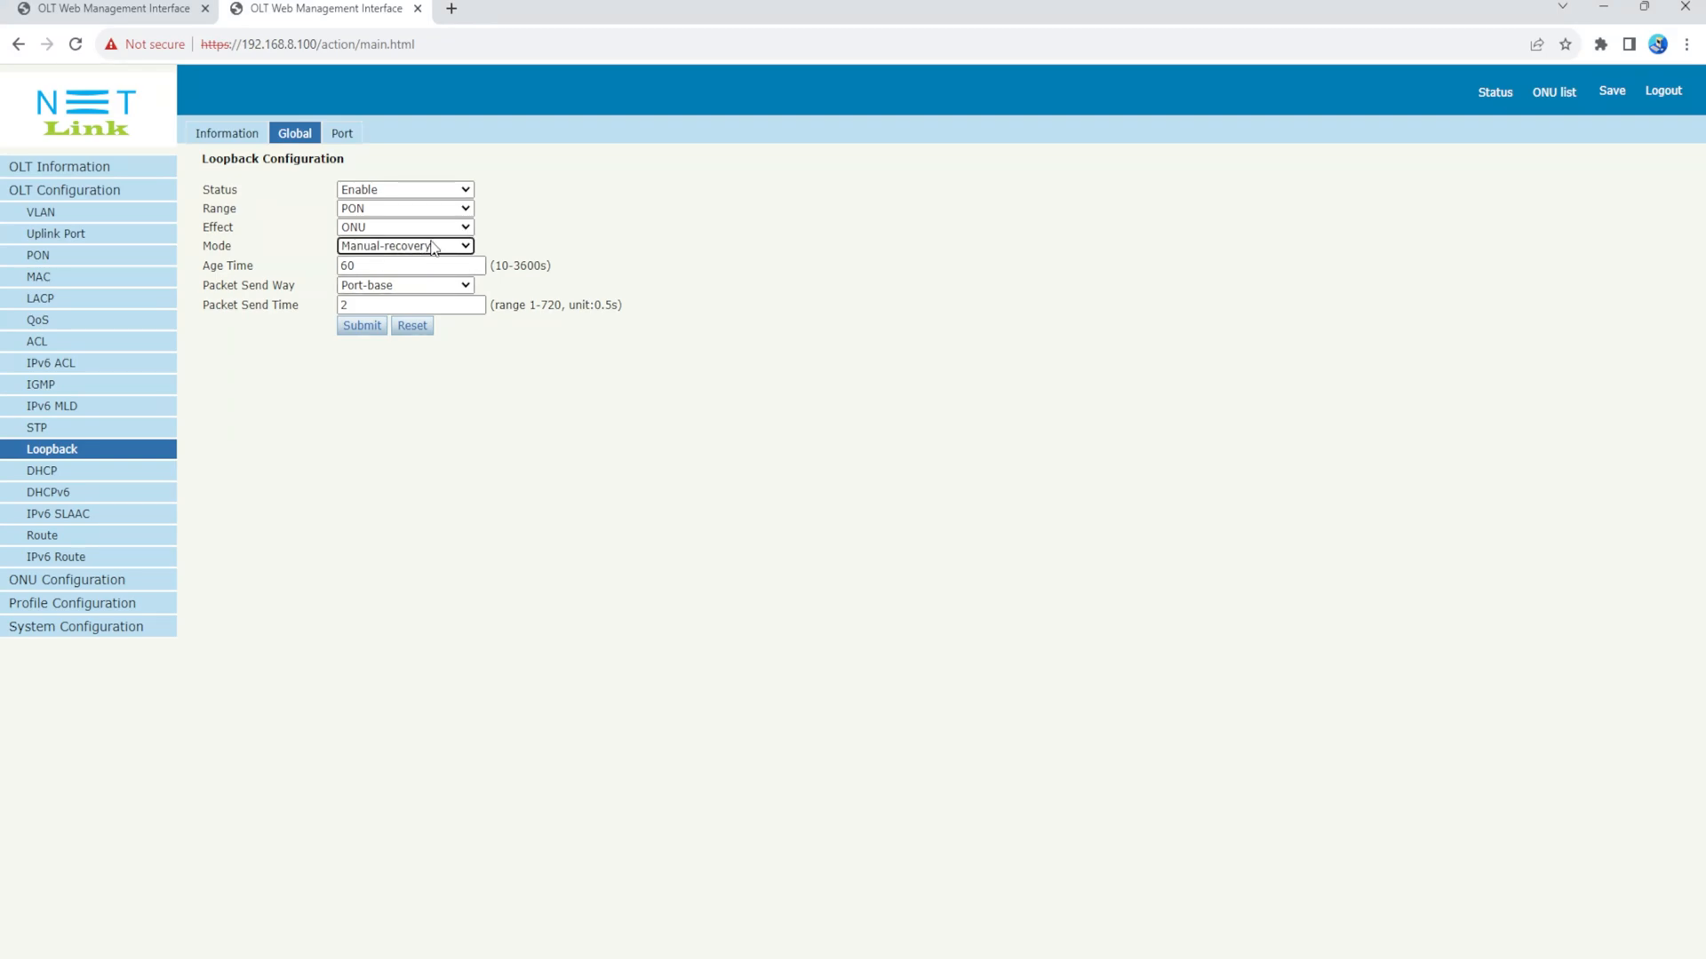
left_click(428, 248)
left_click(430, 254)
left_click(430, 253)
left_click(421, 283)
left_click(427, 249)
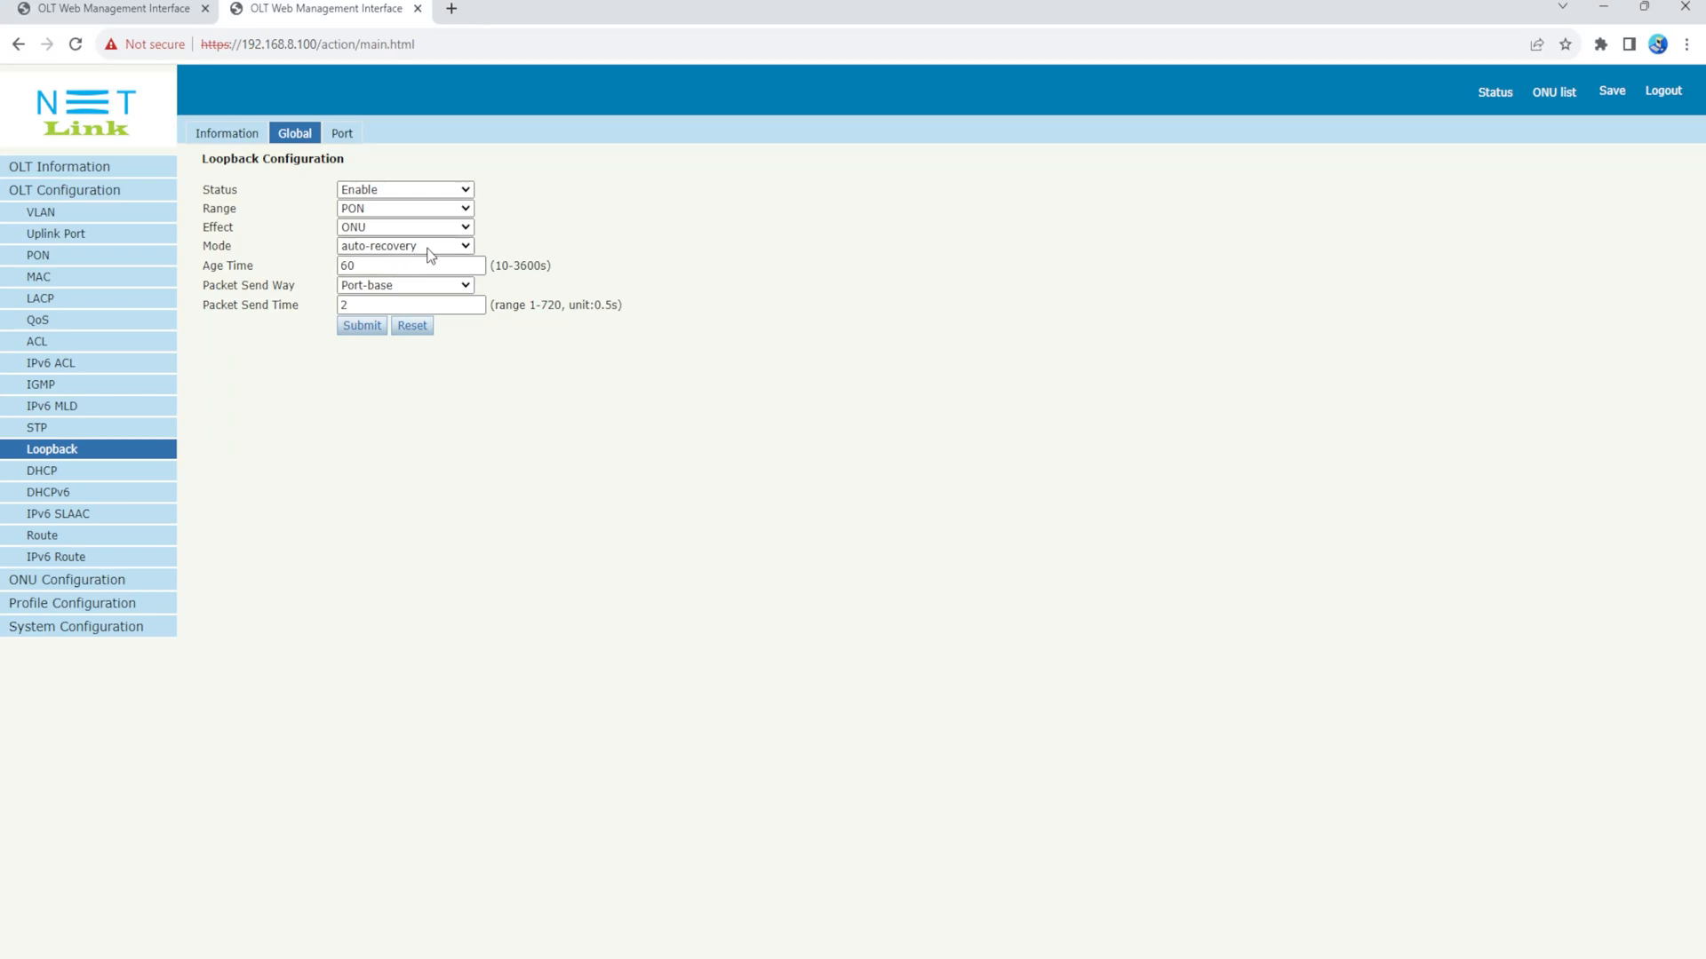
left_click(411, 296)
left_click(455, 442)
left_click(361, 326)
- Check the per-port loopback settings and save the OLT configuration
left_click(393, 293)
left_click(337, 138)
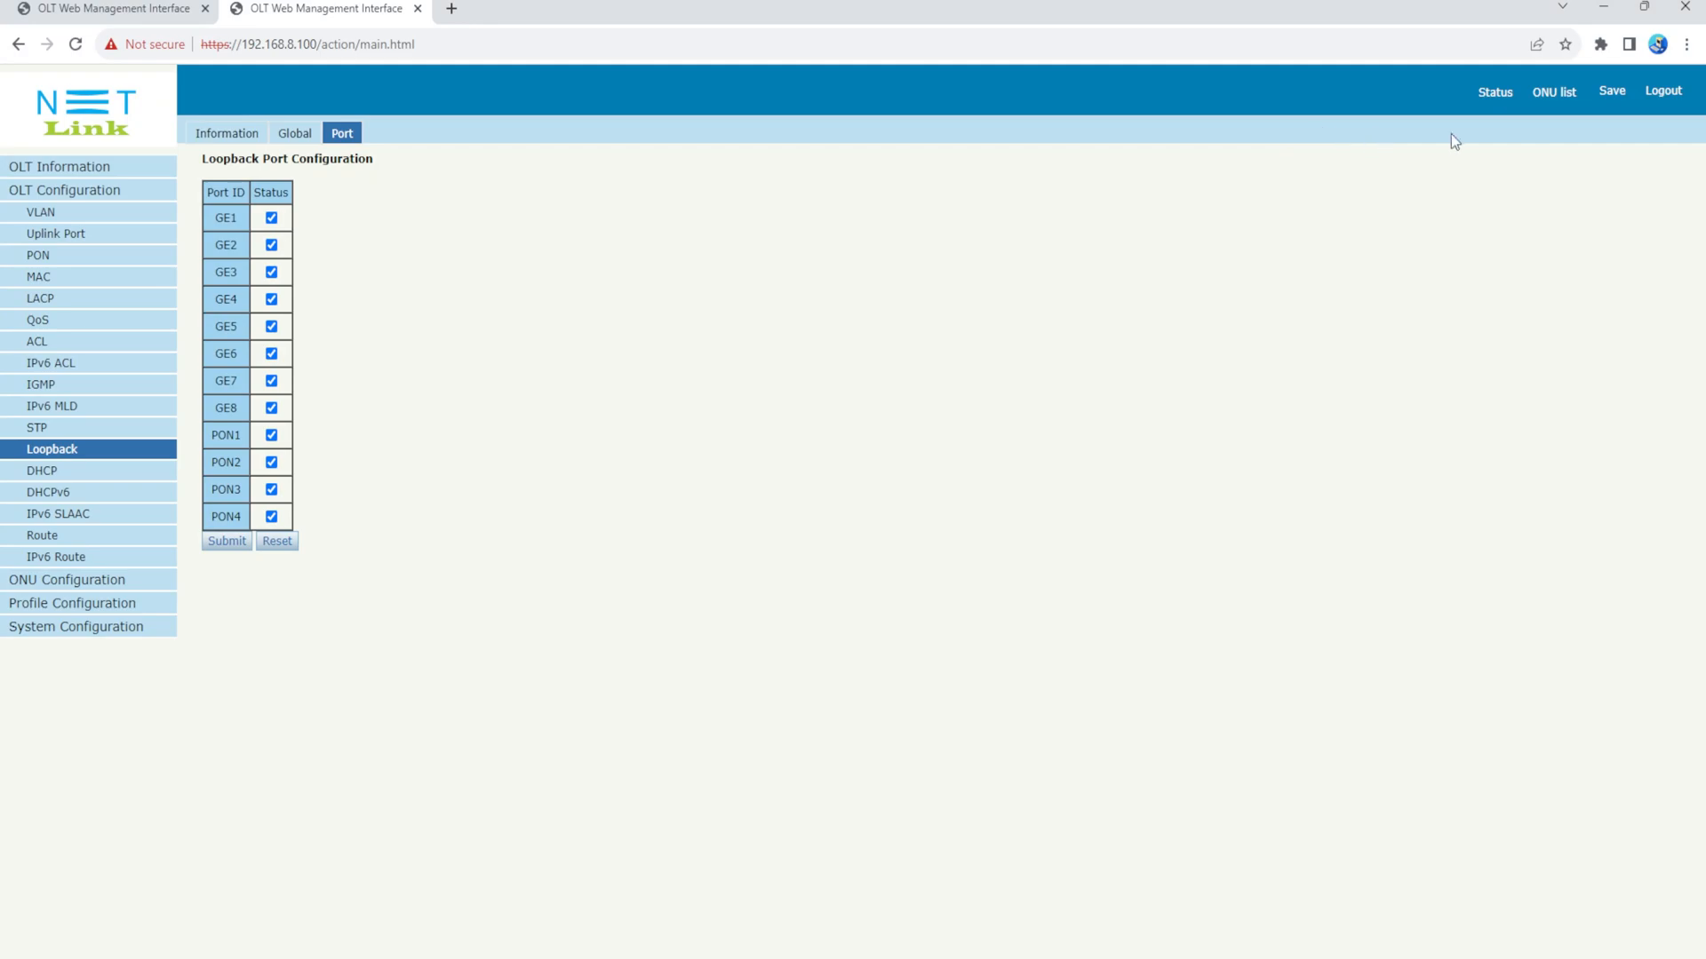
left_click(1611, 91)
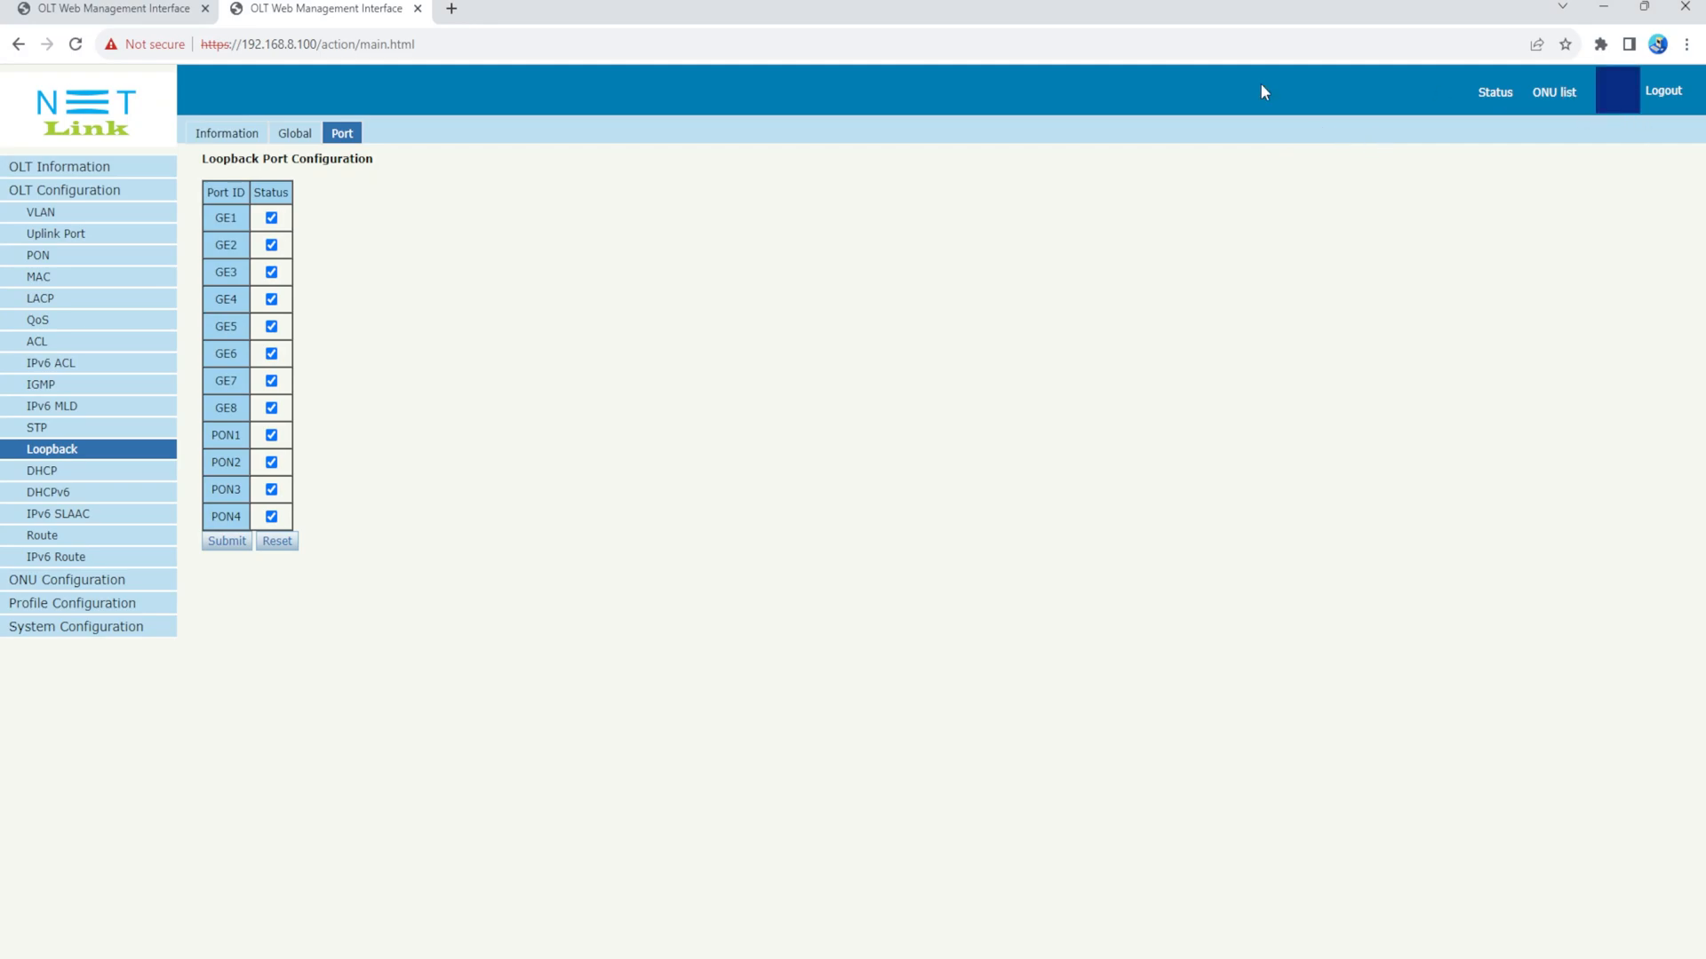
- Open the OLT's device information to examine the device status and basic system details
left_click(58, 191)
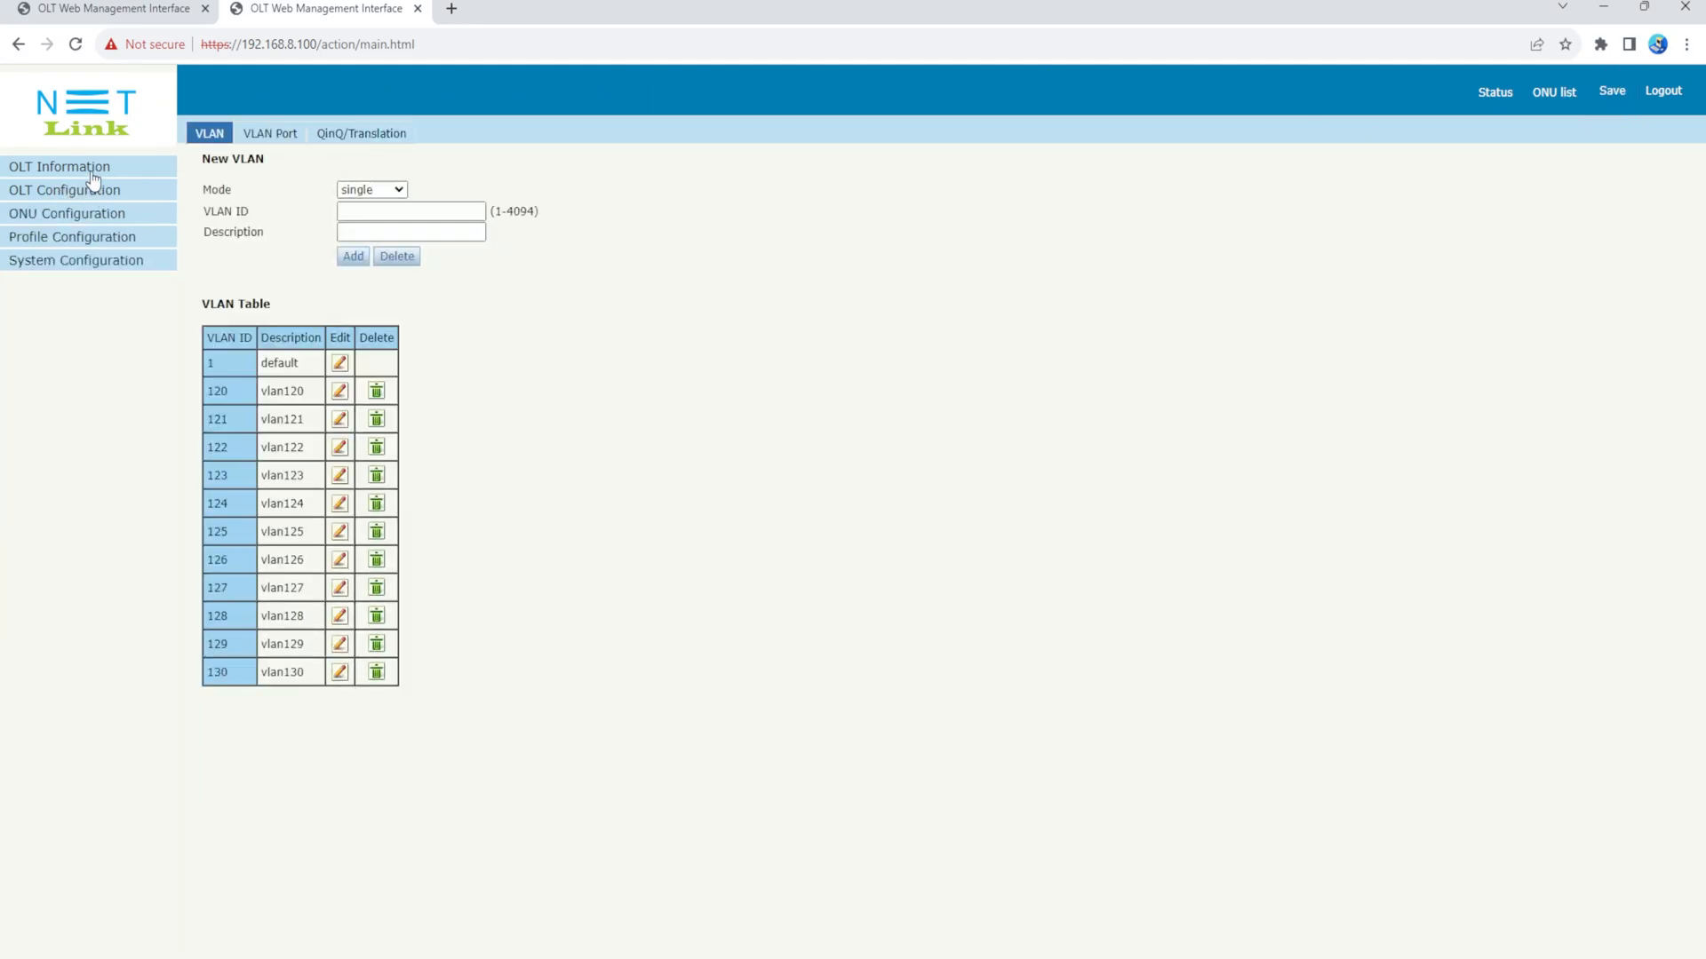
left_click(93, 168)
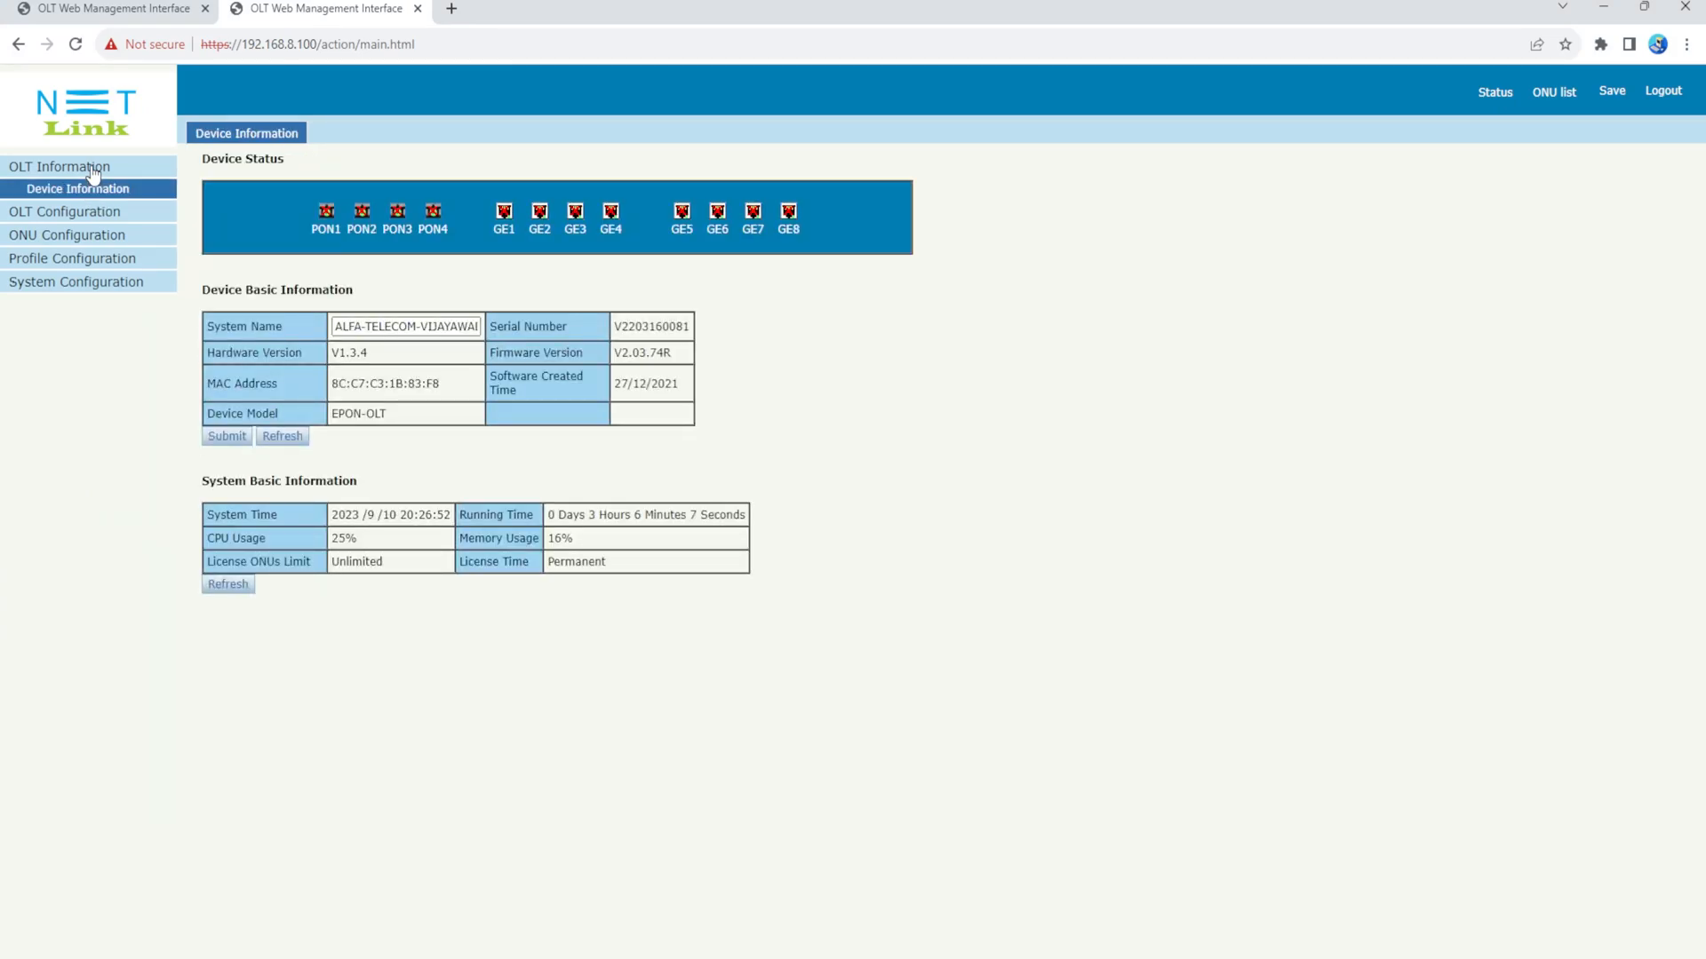
left_click(103, 189)
left_click(107, 169)
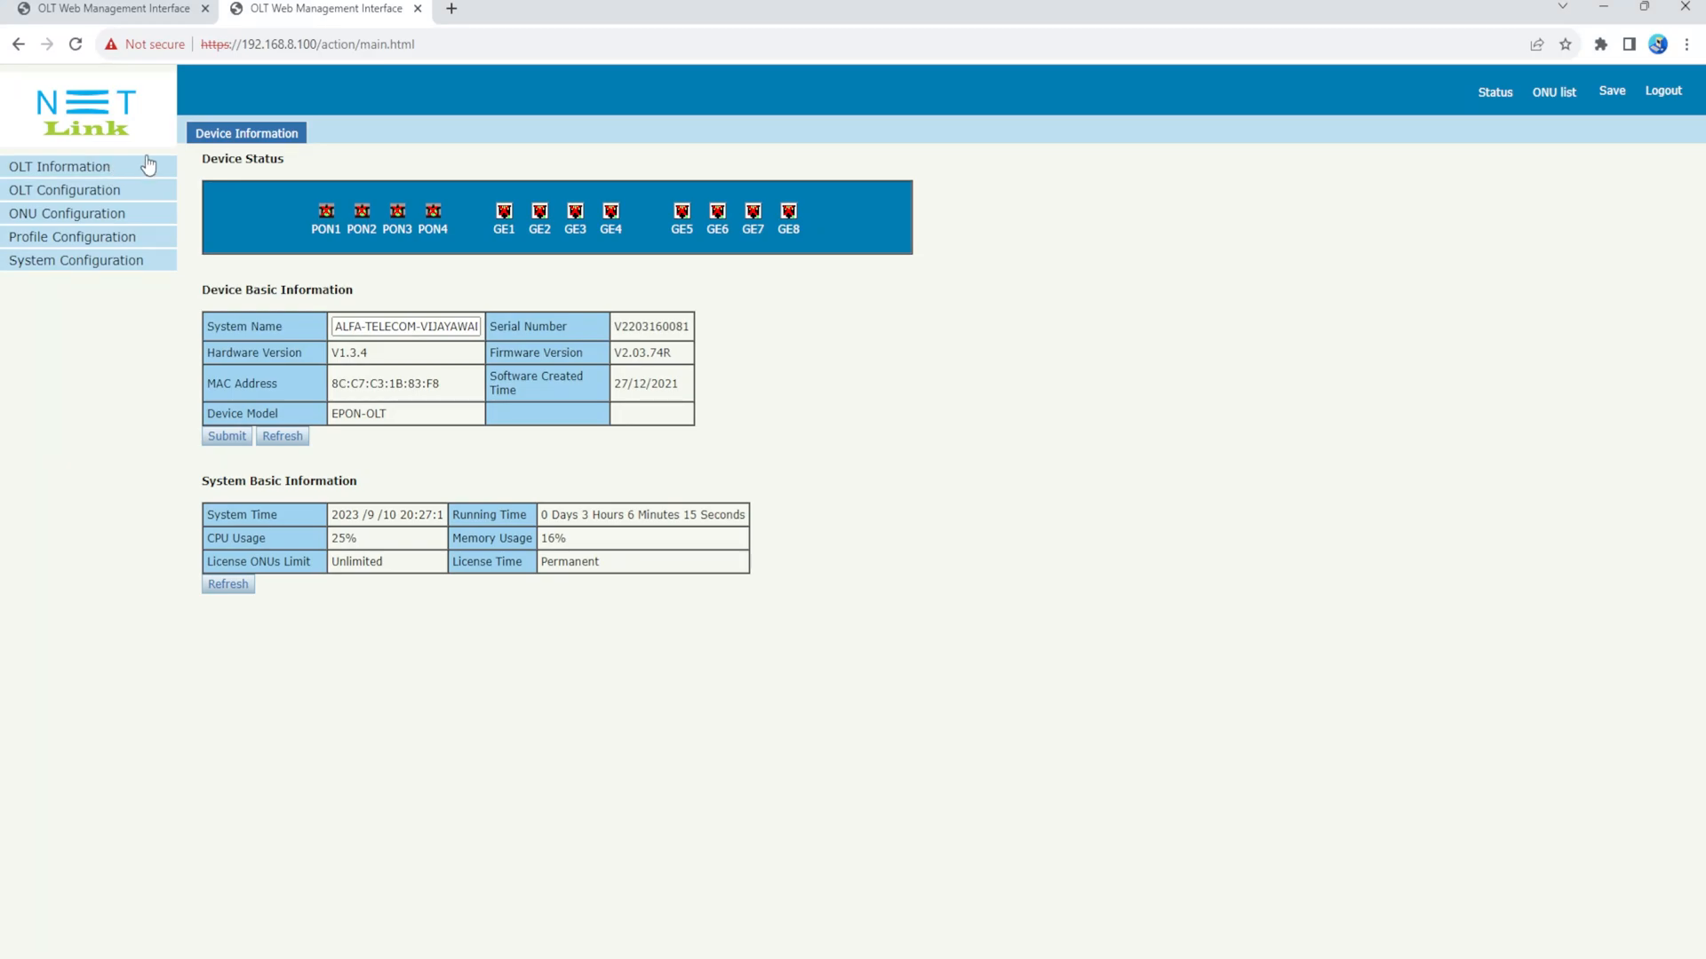
left_click(107, 168)
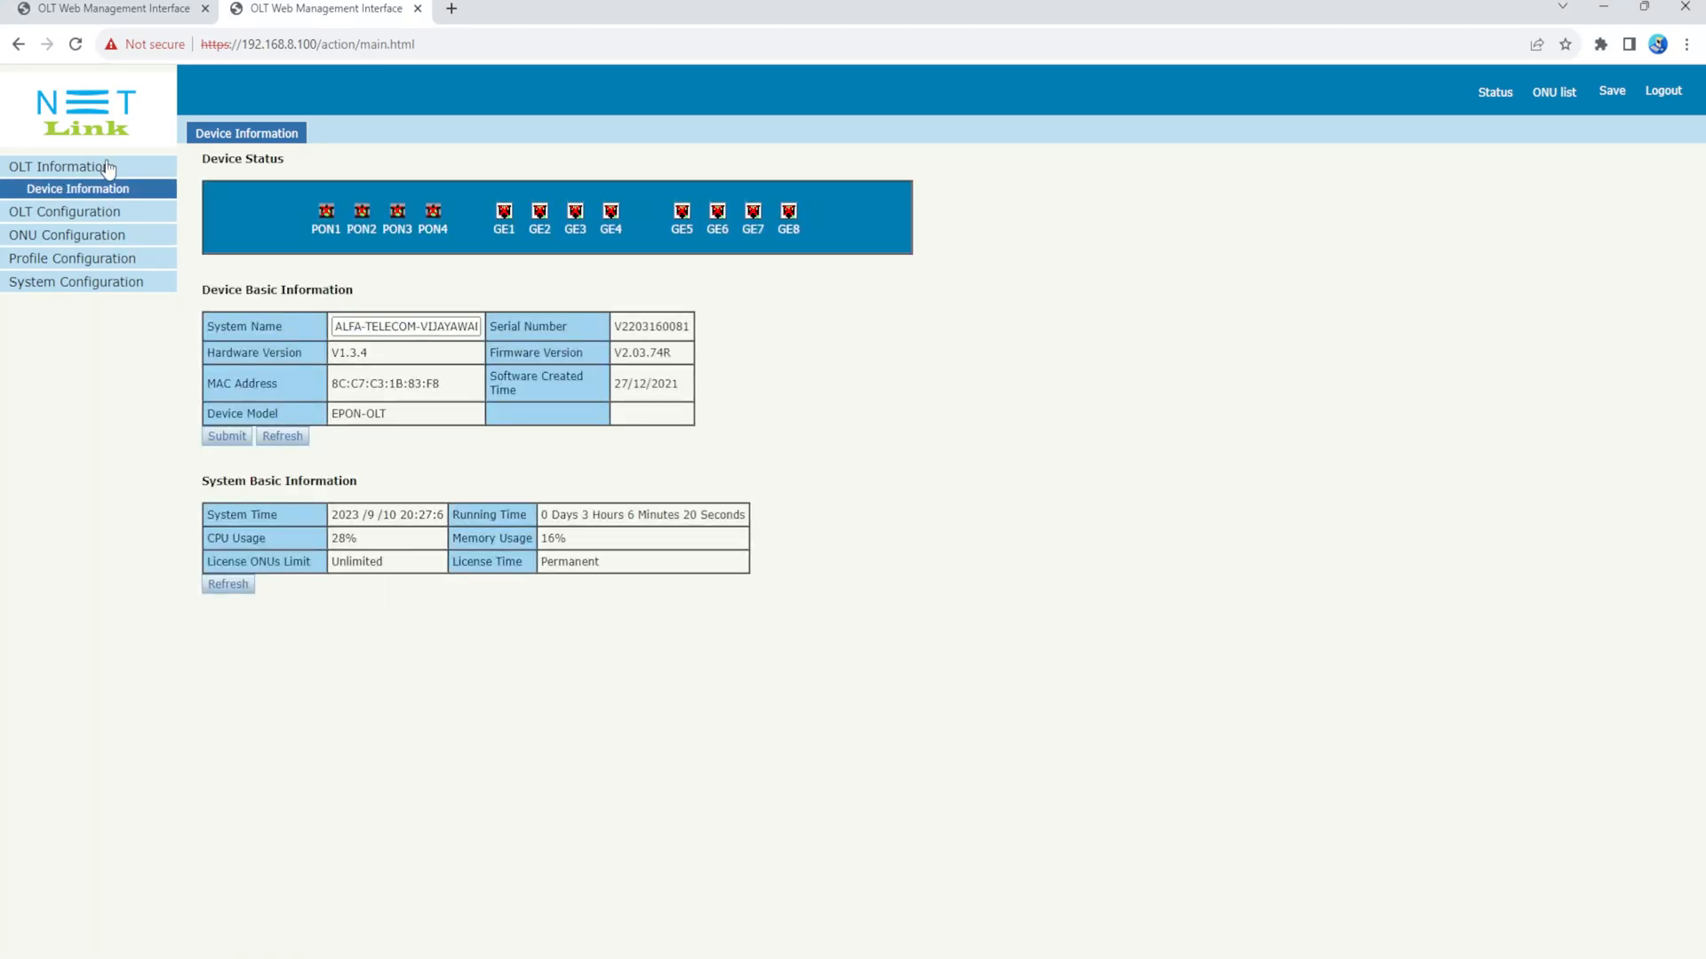
left_click(101, 173)
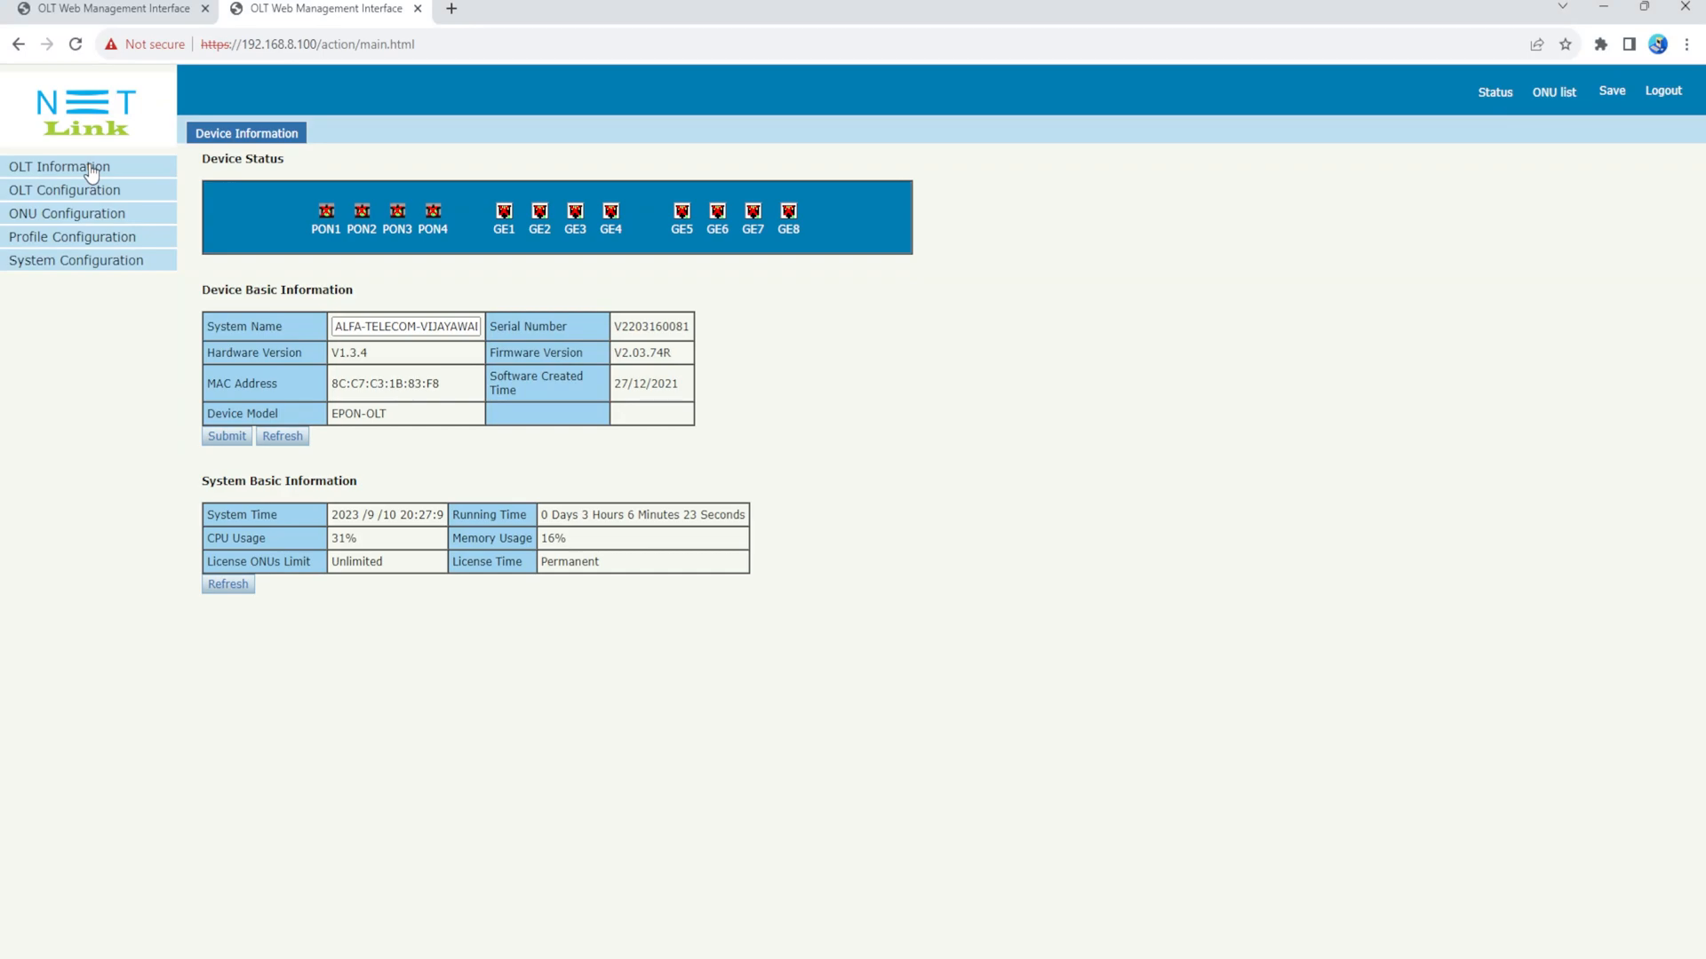
left_click(91, 169)
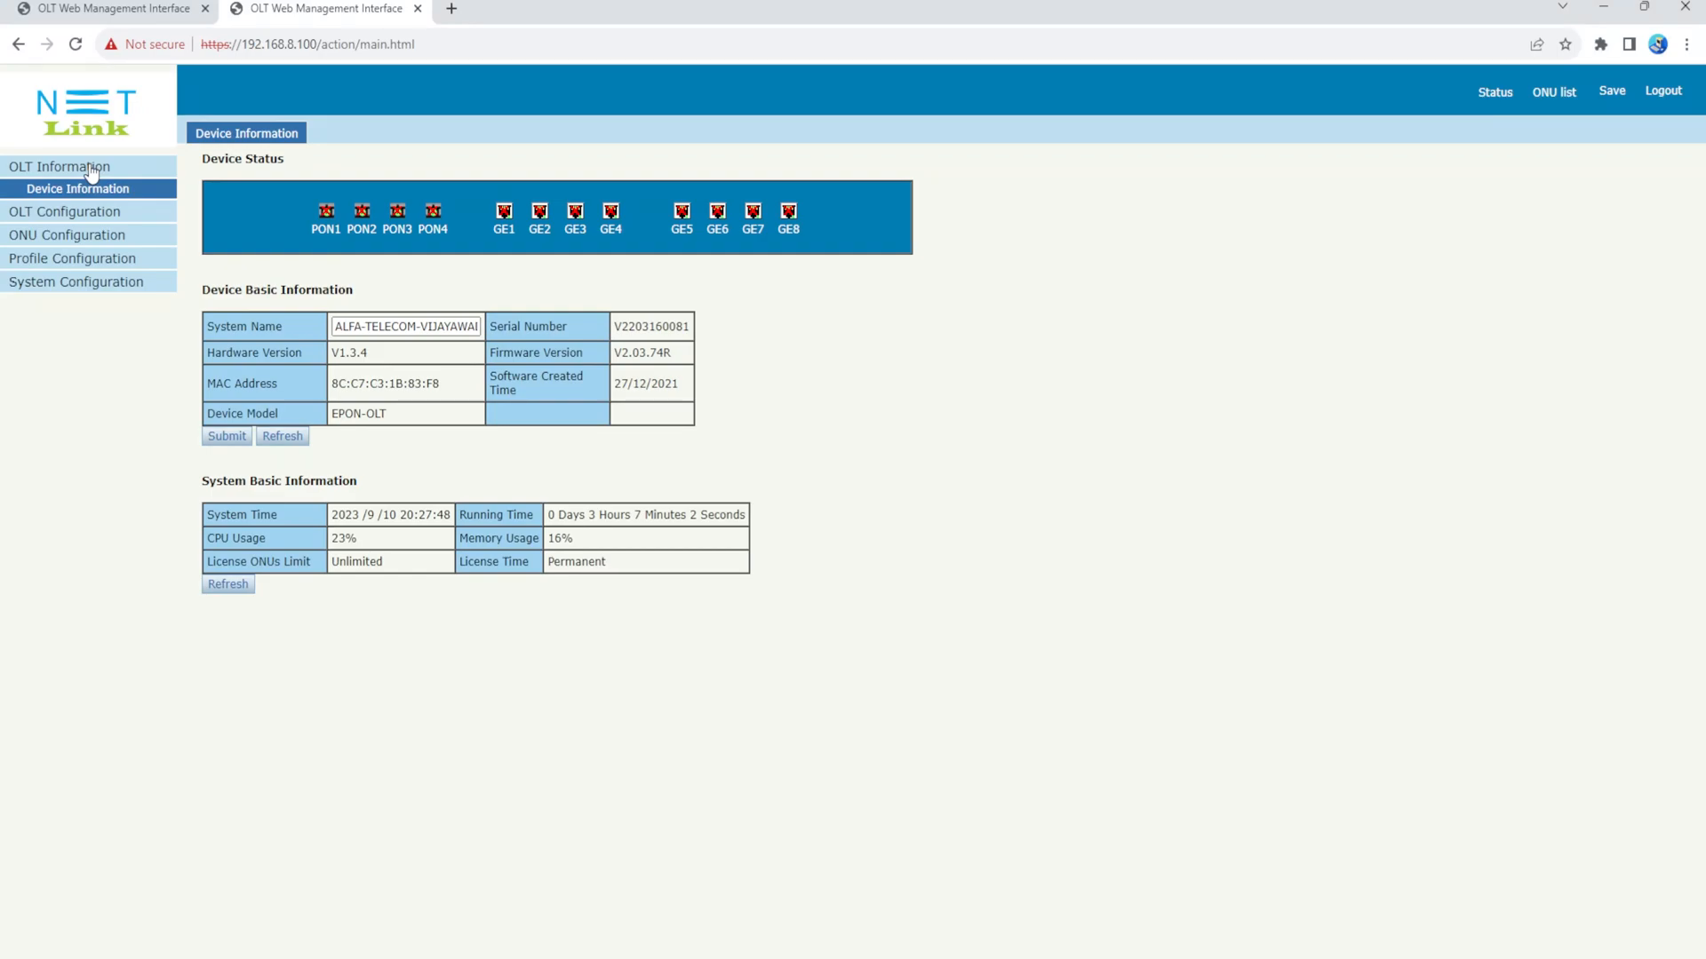
left_click(92, 171)
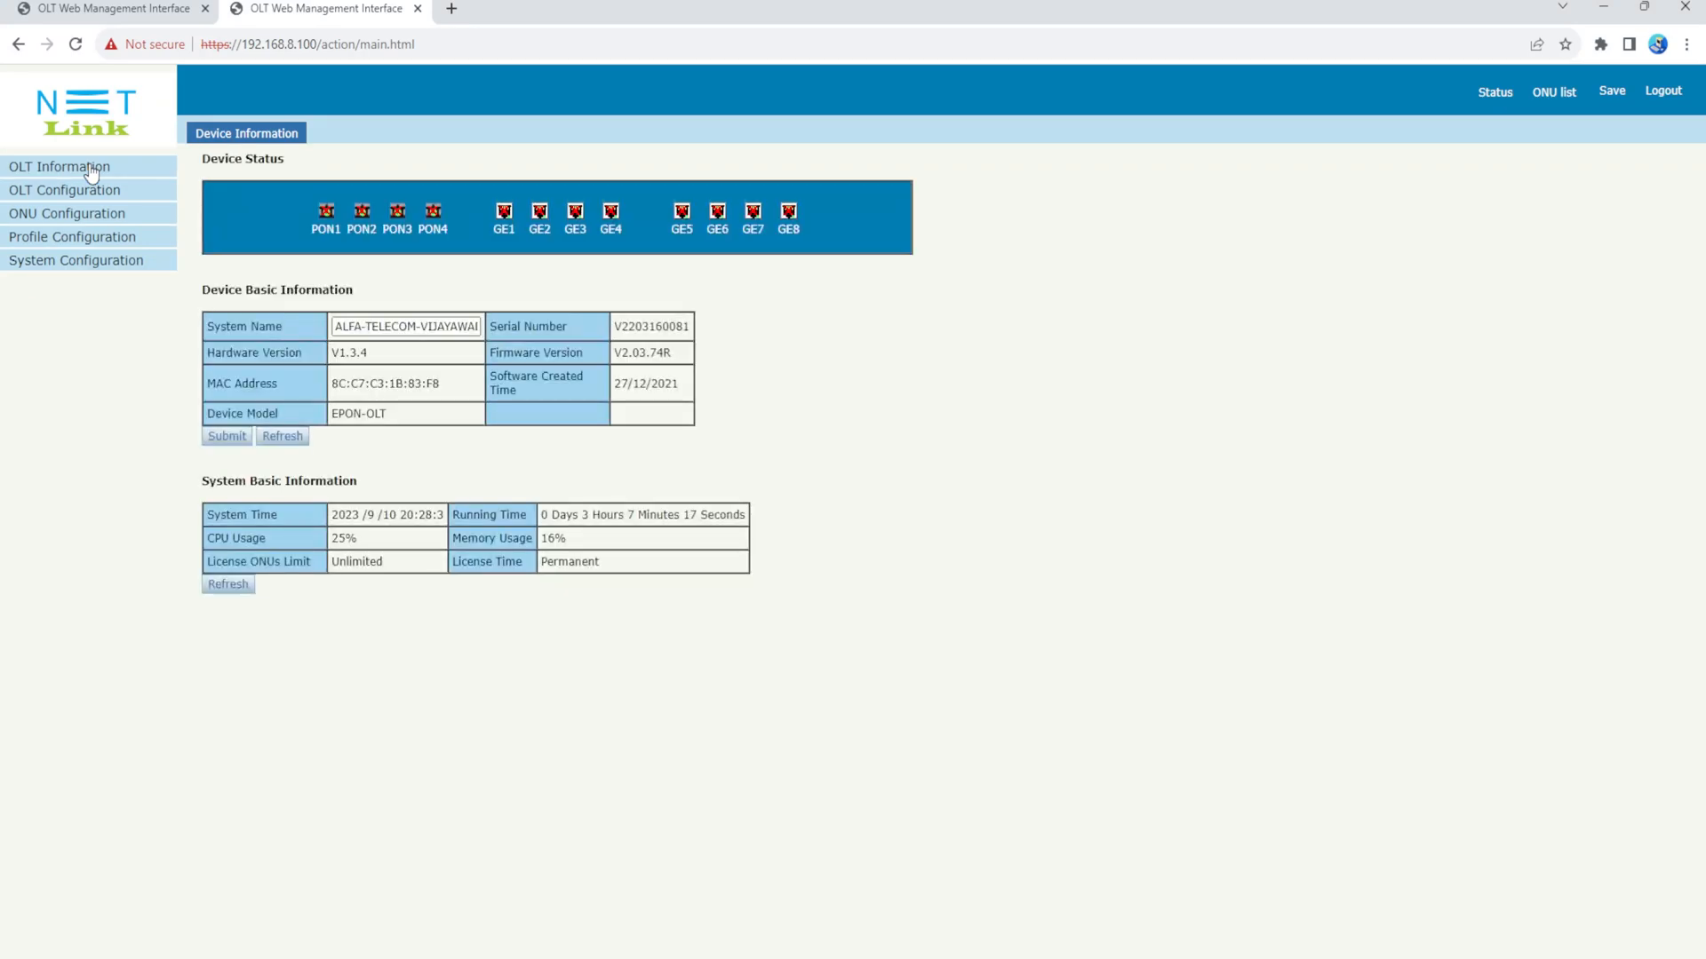
left_click(122, 168)
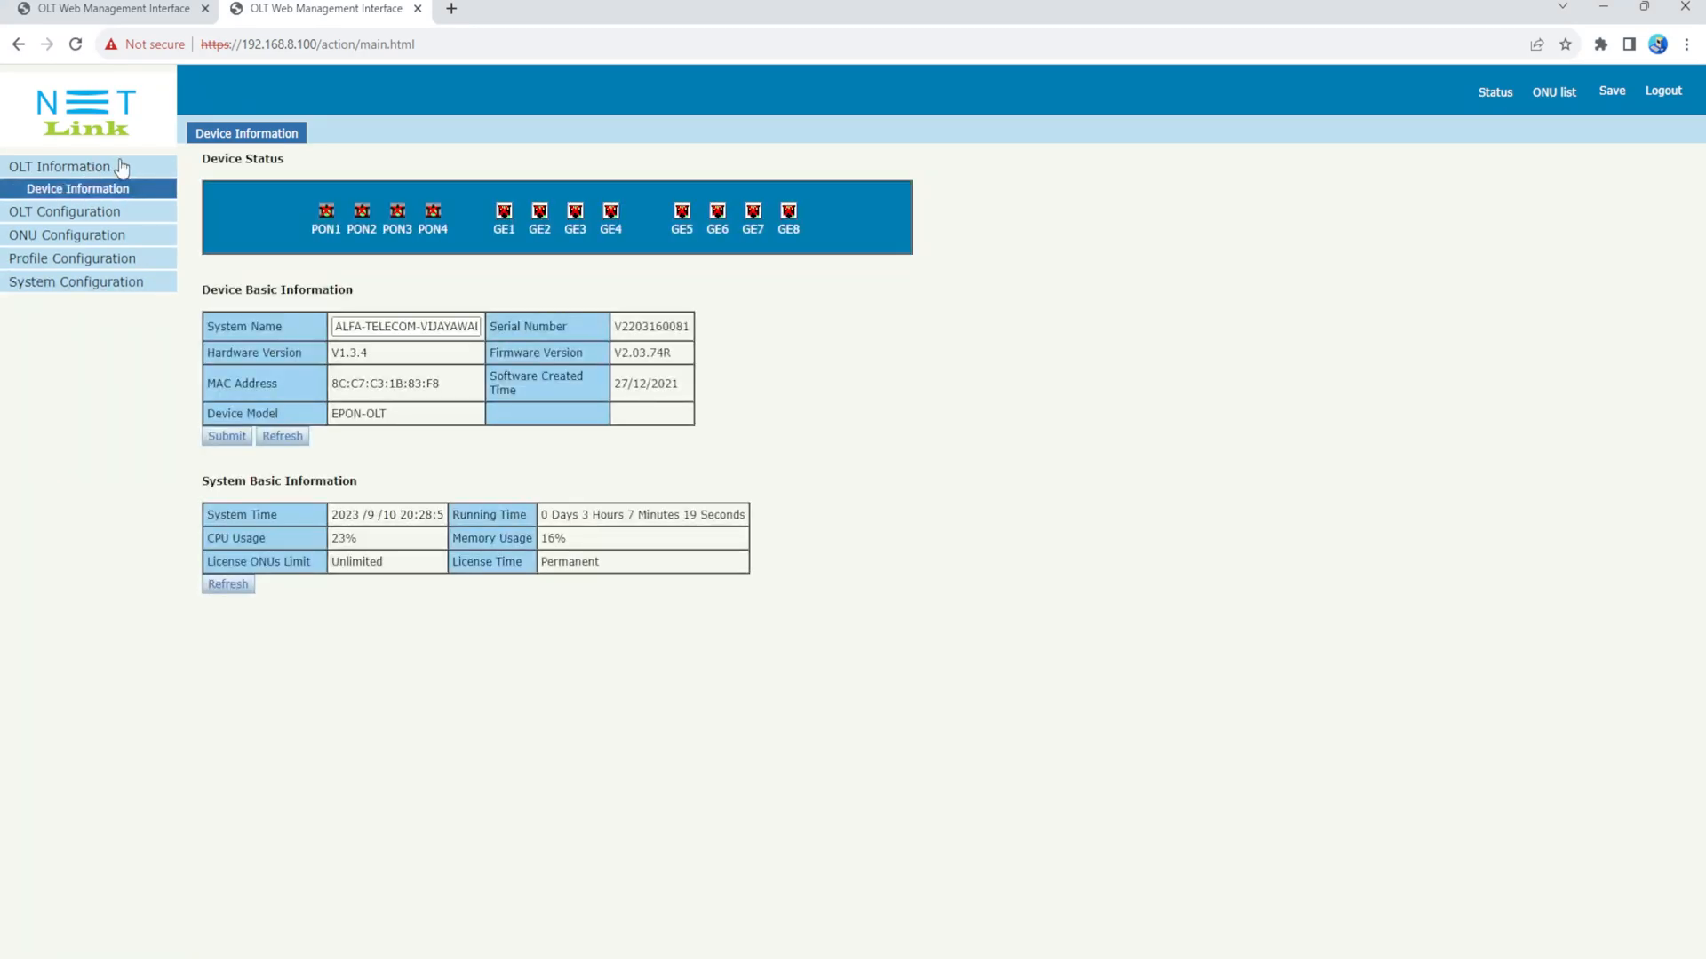